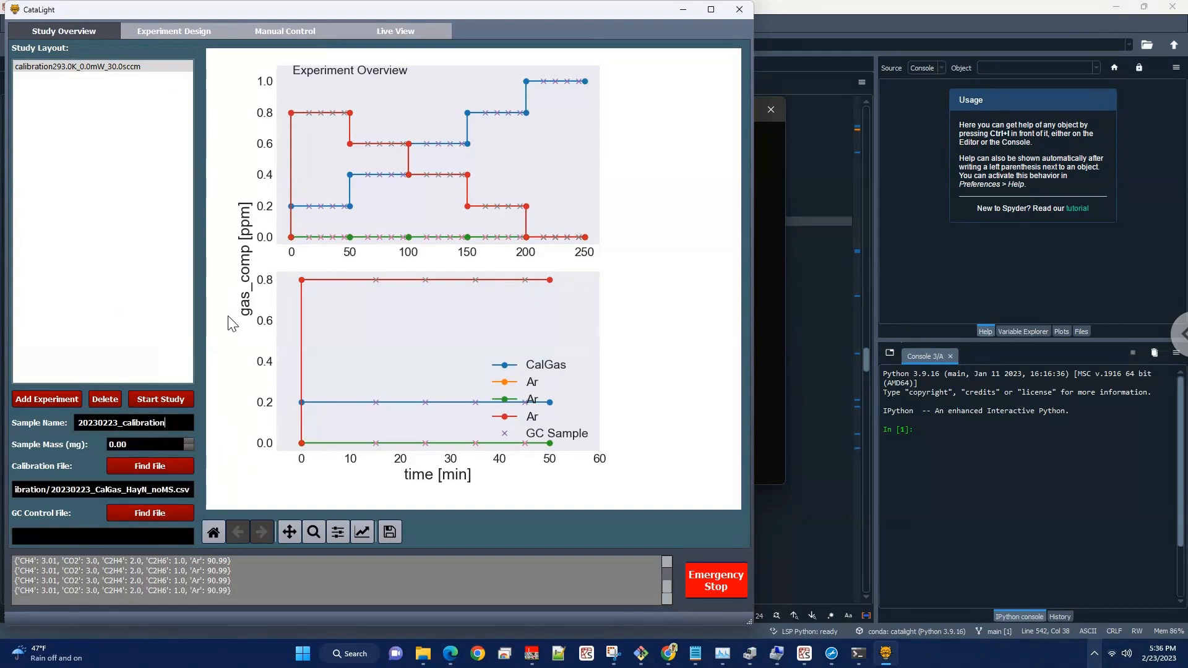
- Open the experiment design and review the start, stop and step compositions for the calibration gases
{"action": "left_click", "coordinate": [151, 33]}
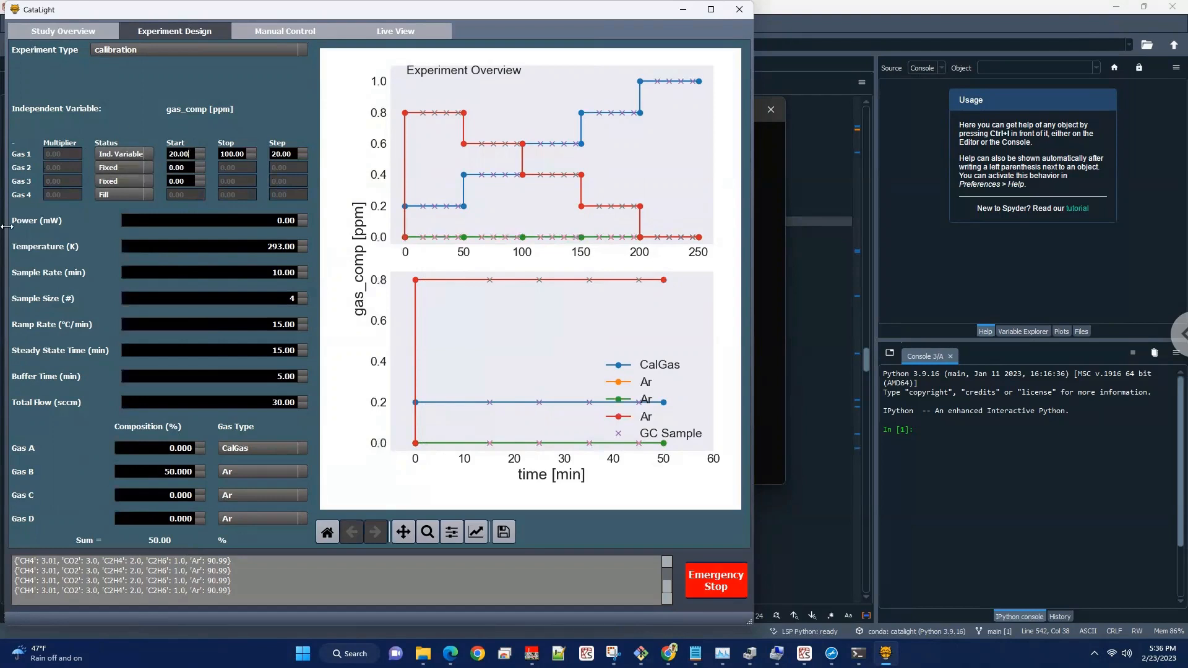
{"action": "left_click", "coordinate": [184, 167]}
{"action": "left_click", "coordinate": [177, 151]}
{"action": "left_click", "coordinate": [183, 151]}
- Examine the temperature setting of the calibration experiment and return to the study overview
{"action": "double_click", "coordinate": [296, 244]}
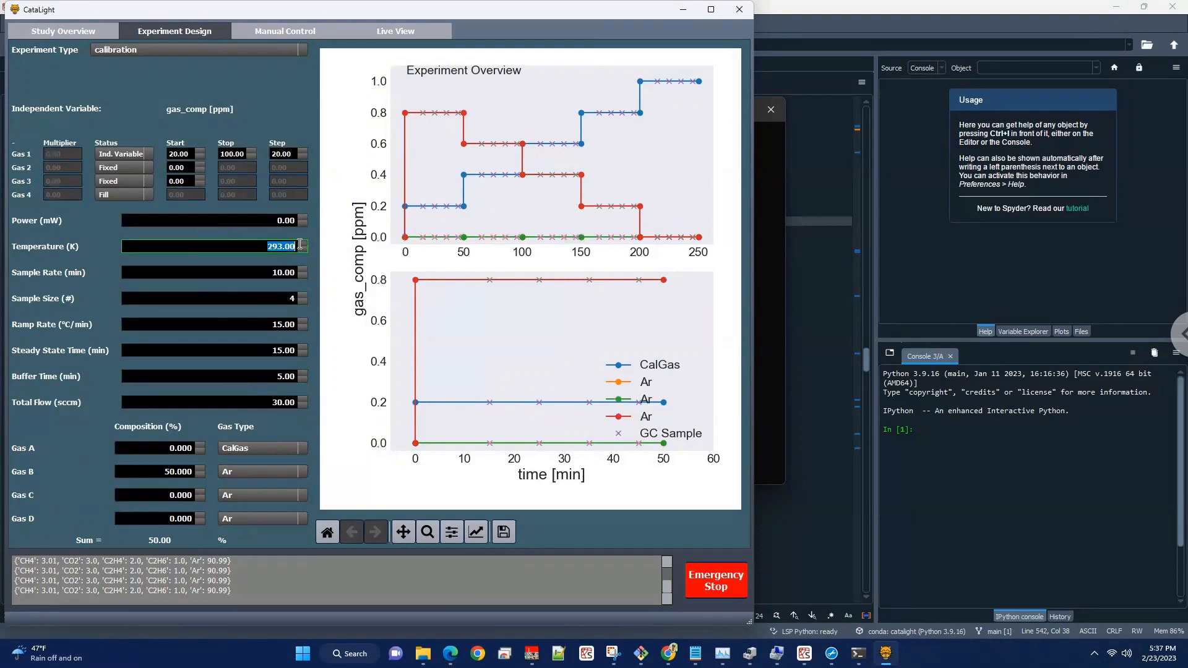
{"action": "left_click", "coordinate": [248, 246]}
{"action": "double_click", "coordinate": [283, 247]}
{"action": "left_click", "coordinate": [250, 250]}
{"action": "double_click", "coordinate": [283, 247]}
{"action": "left_click", "coordinate": [284, 246]}
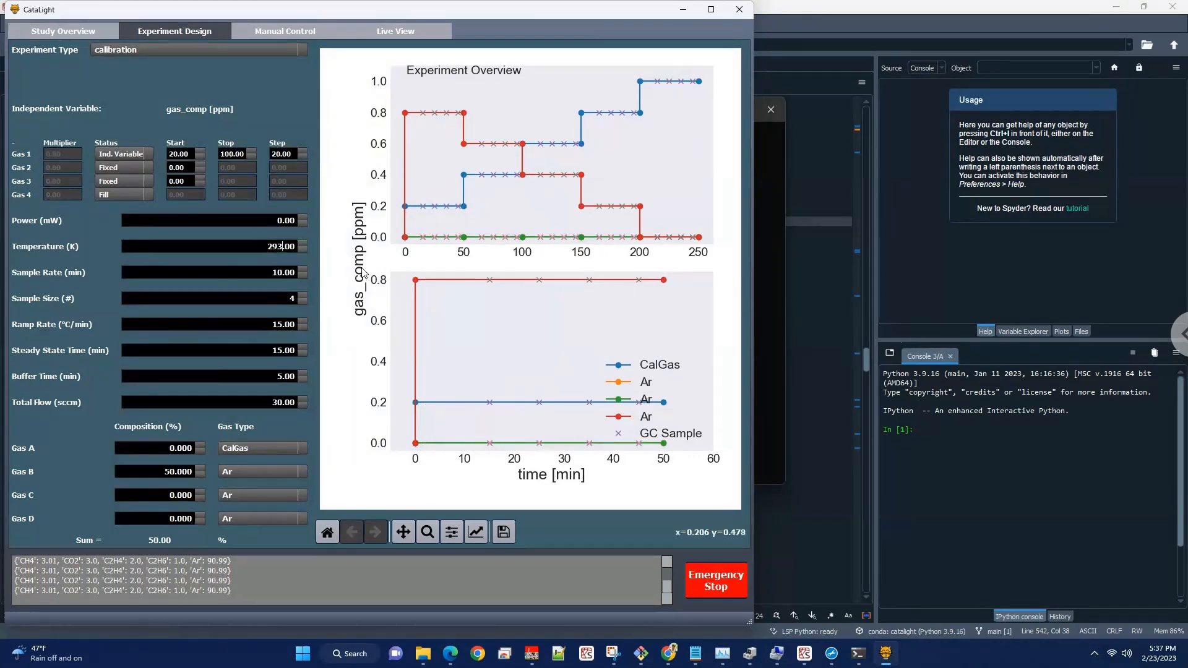
{"action": "left_click", "coordinate": [273, 246]}
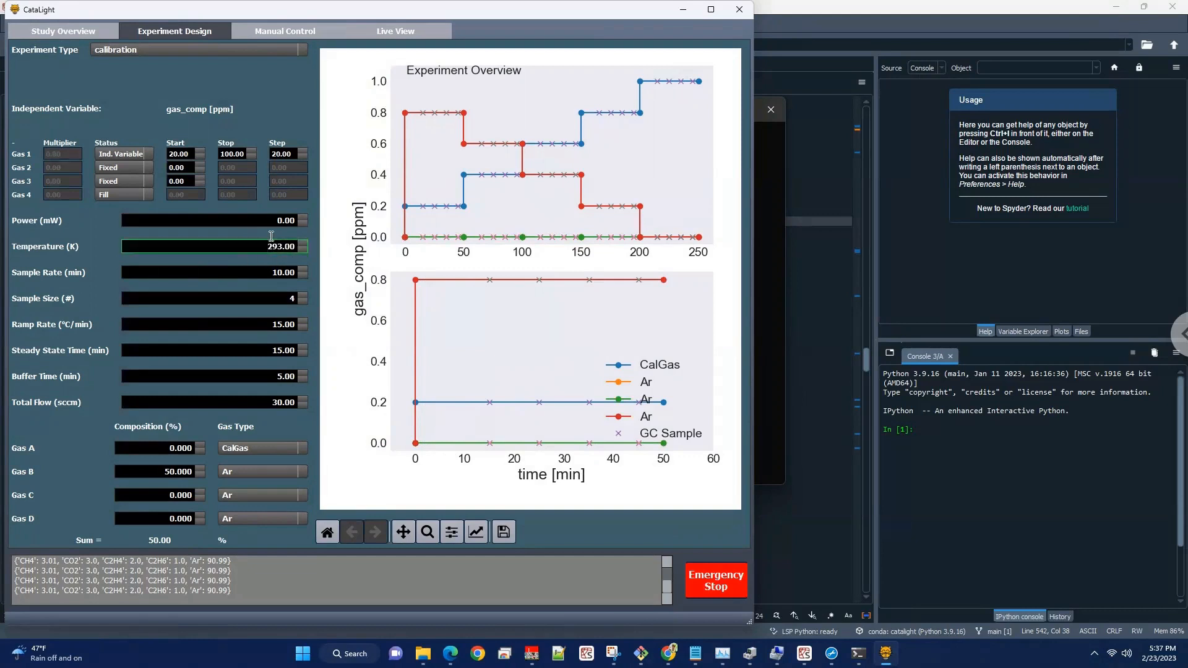
{"action": "left_click", "coordinate": [236, 258]}
{"action": "left_click", "coordinate": [273, 245]}
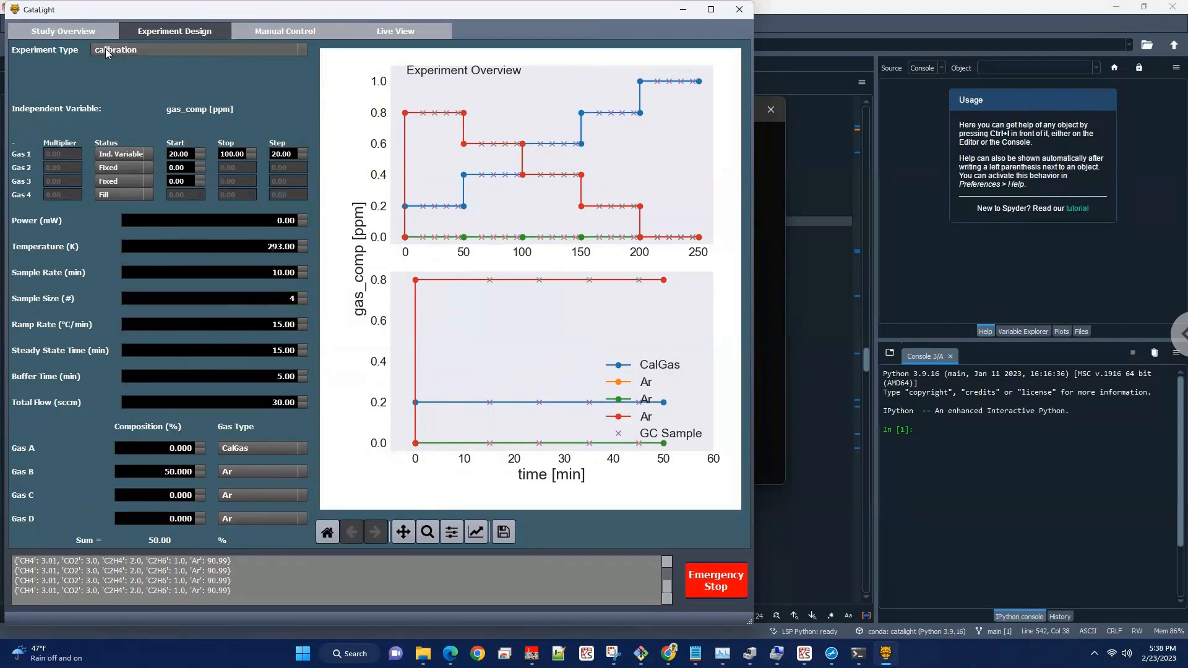
{"action": "left_click", "coordinate": [95, 29]}
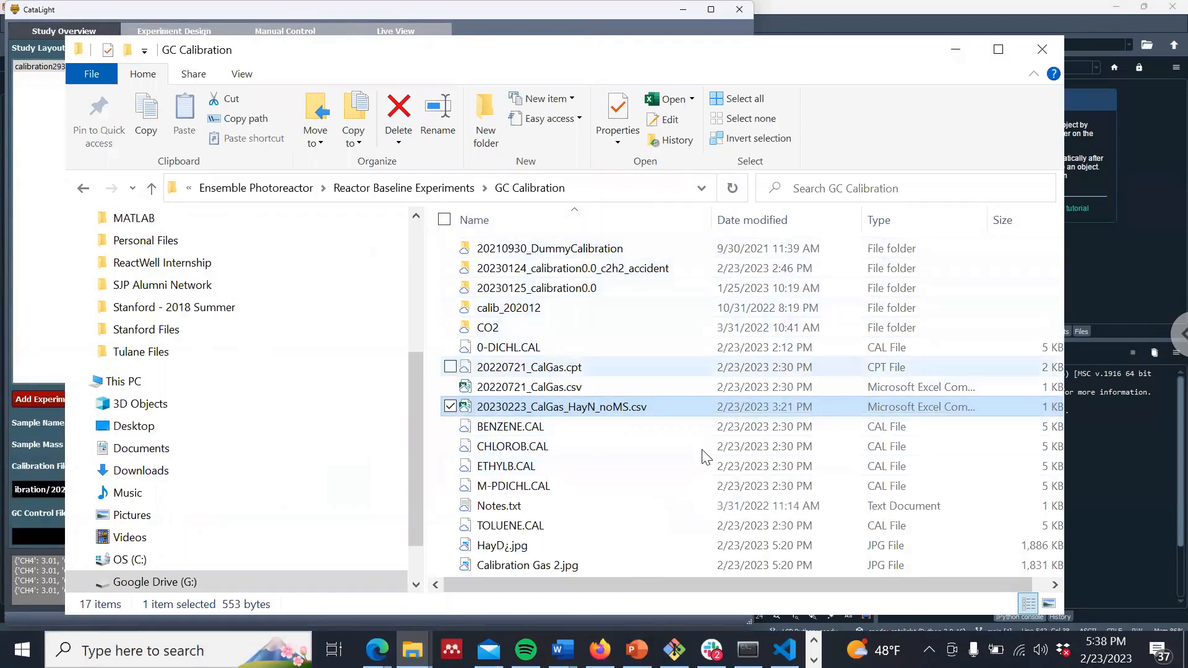
- In File Explorer, open the 20230125comp_sweep_293.0K_0.0mW_20.0sccm folder inside 20230125_calibration0.0 and look over its contents
{"action": "double_click", "coordinate": [612, 288]}
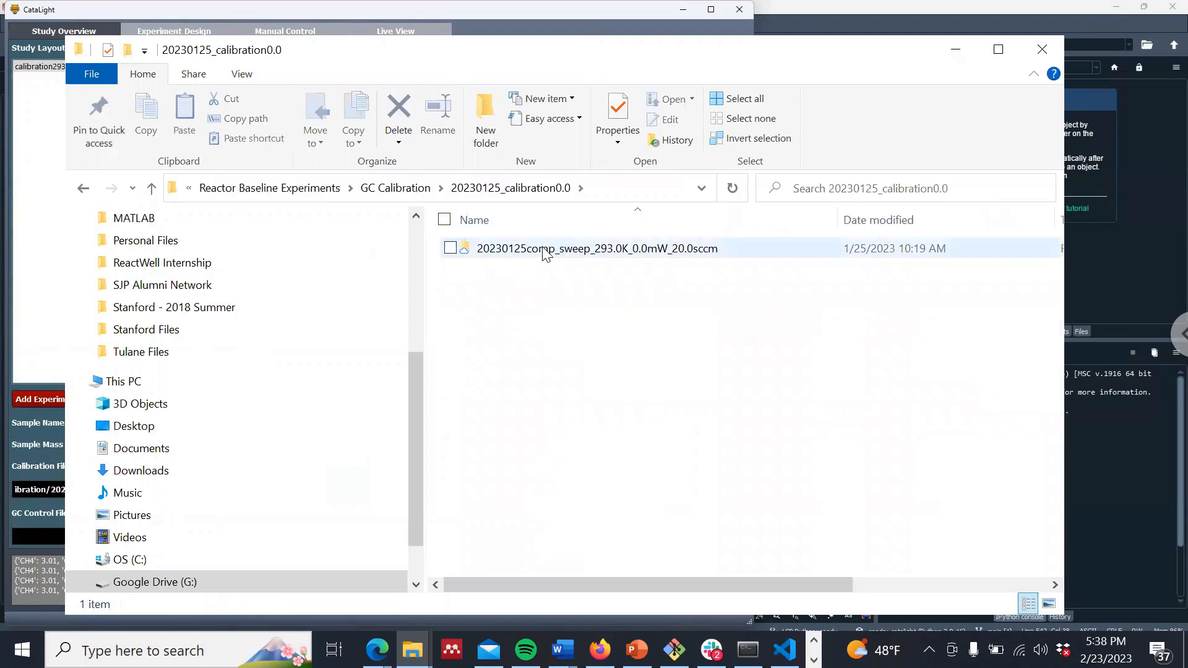
{"action": "left_click", "coordinate": [504, 255]}
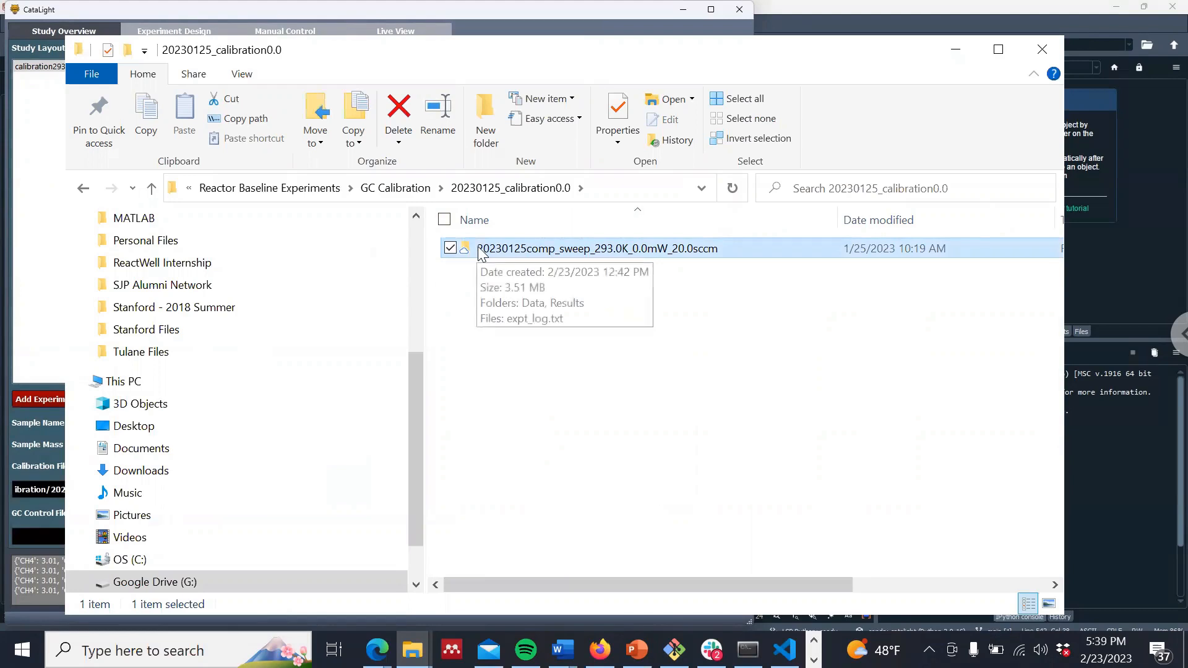
{"action": "double_click", "coordinate": [743, 248]}
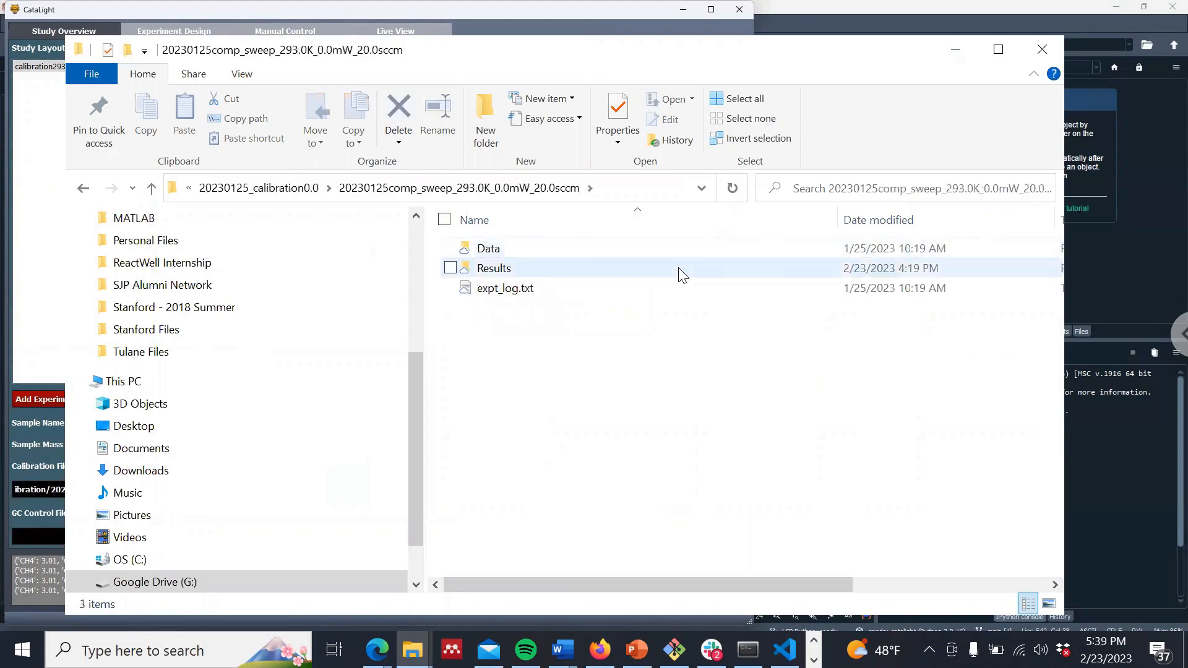
{"action": "left_click", "coordinate": [533, 293]}
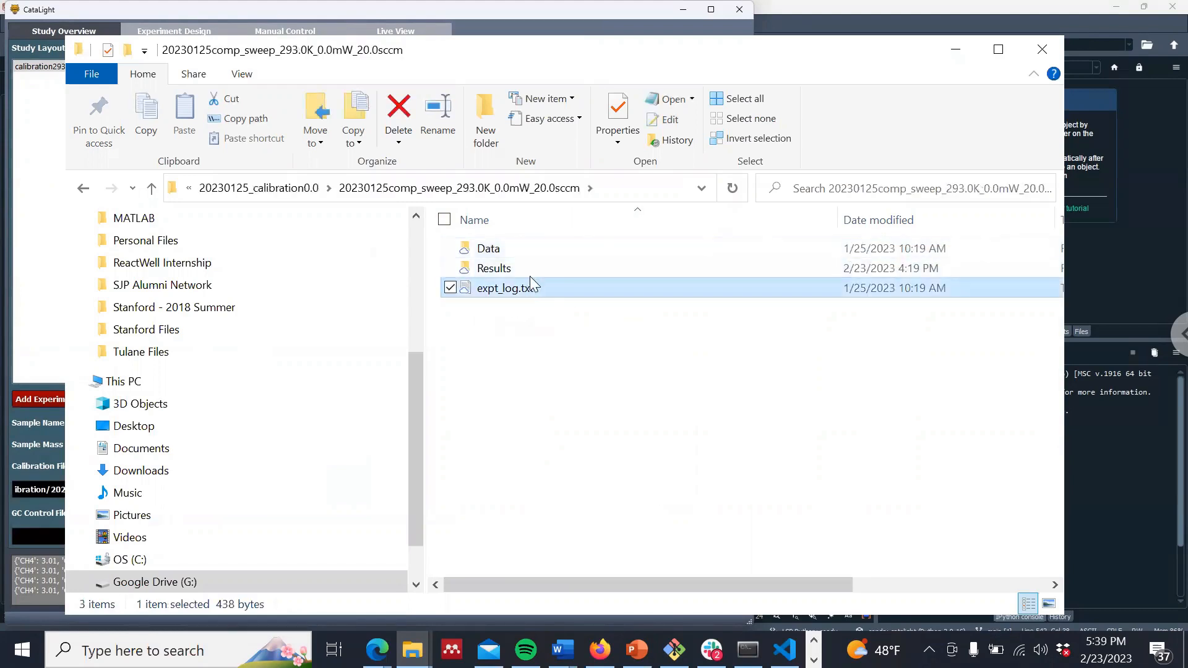
{"action": "left_click", "coordinate": [525, 252]}
{"action": "left_click", "coordinate": [528, 271]}
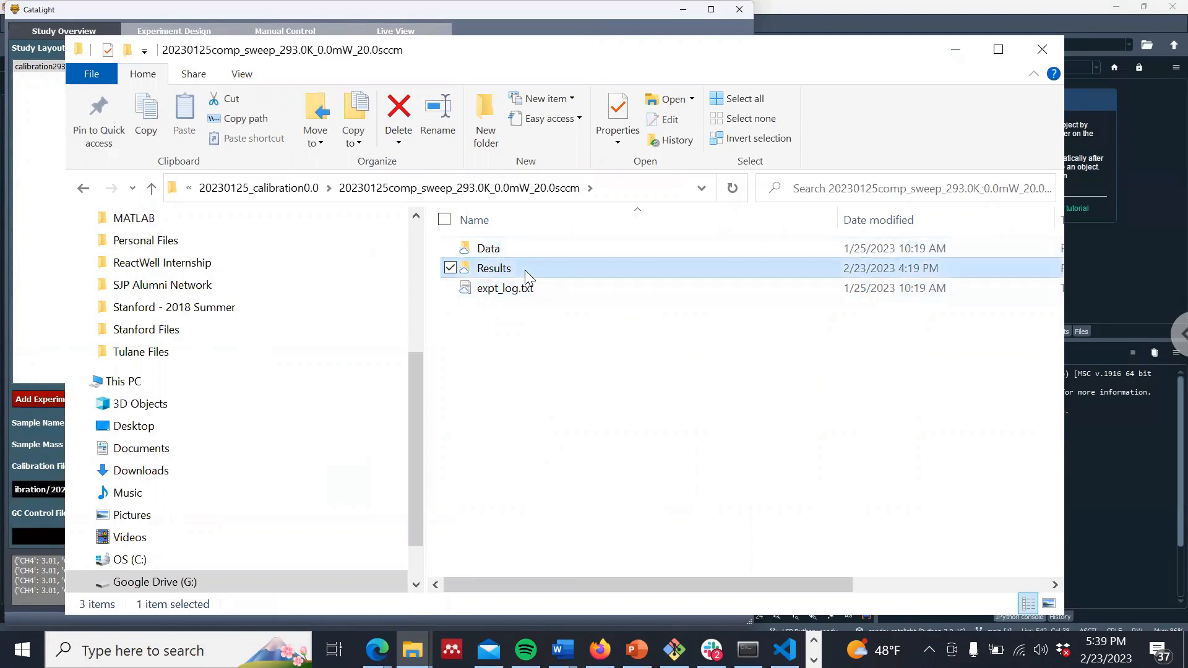
- Check the experiment's Results folder, go back up one level, and open the Data folder
{"action": "double_click", "coordinate": [521, 269]}
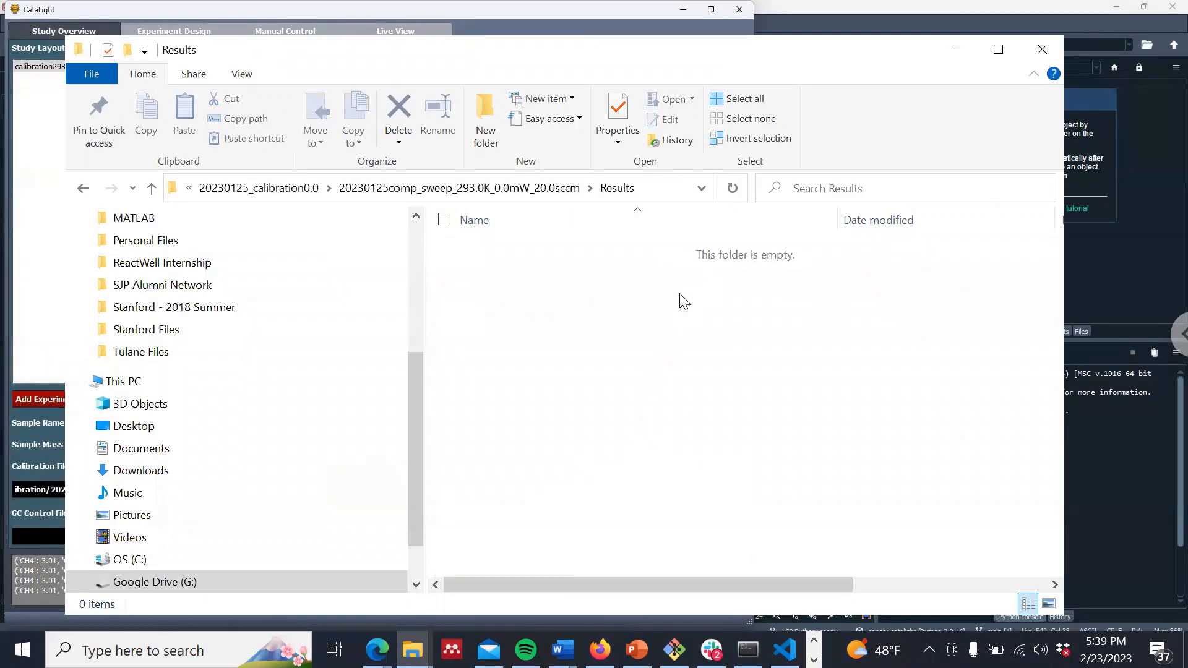
{"action": "left_click", "coordinate": [517, 190]}
{"action": "double_click", "coordinate": [516, 250]}
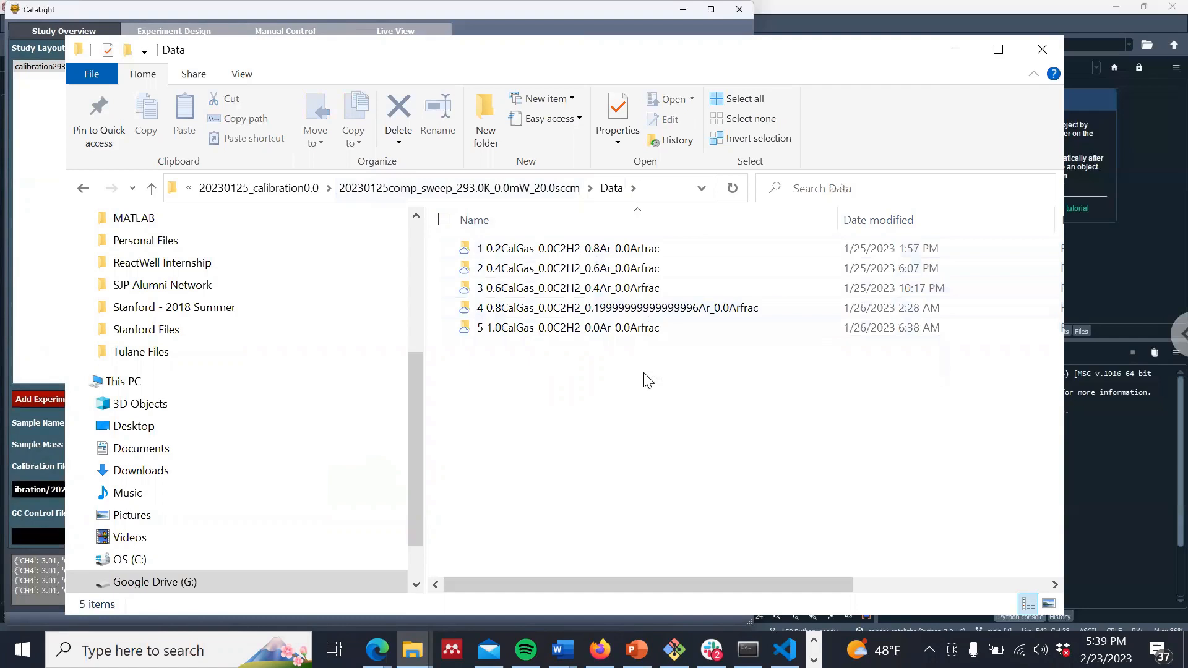
- Examine the names of the numbered gas composition folders in Data, from 0.2CalGas up to 1.0CalGas
{"action": "left_click", "coordinate": [560, 249]}
{"action": "left_click", "coordinate": [560, 269]}
{"action": "left_click", "coordinate": [561, 308]}
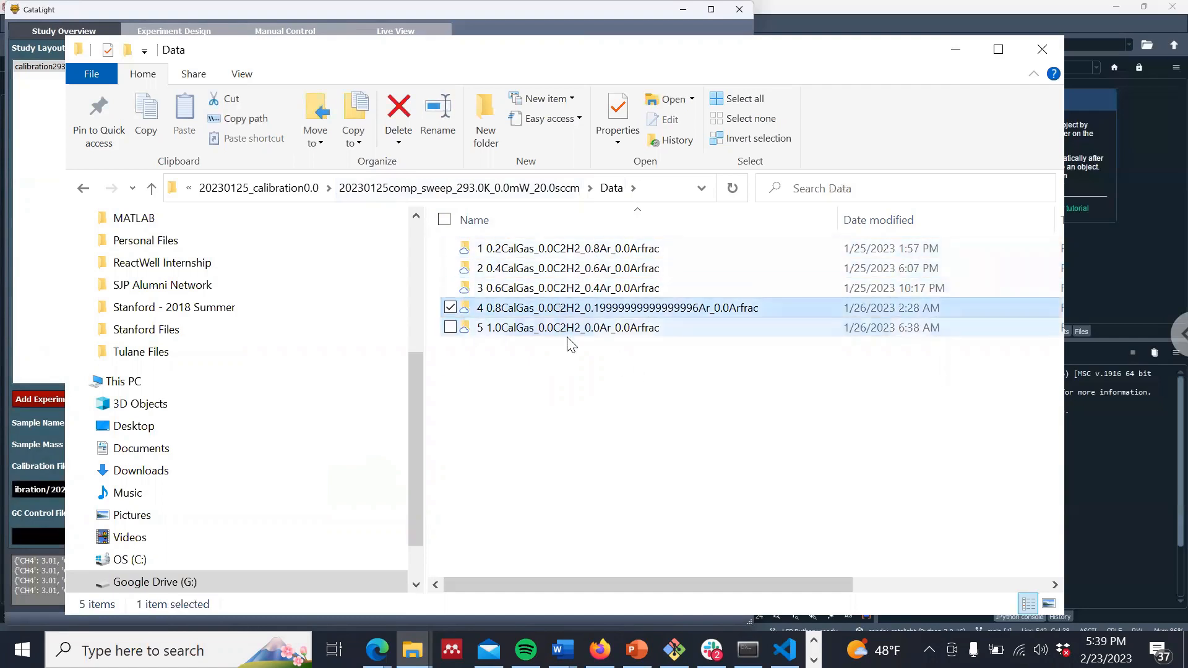
{"action": "left_click", "coordinate": [572, 332]}
{"action": "left_click", "coordinate": [586, 388]}
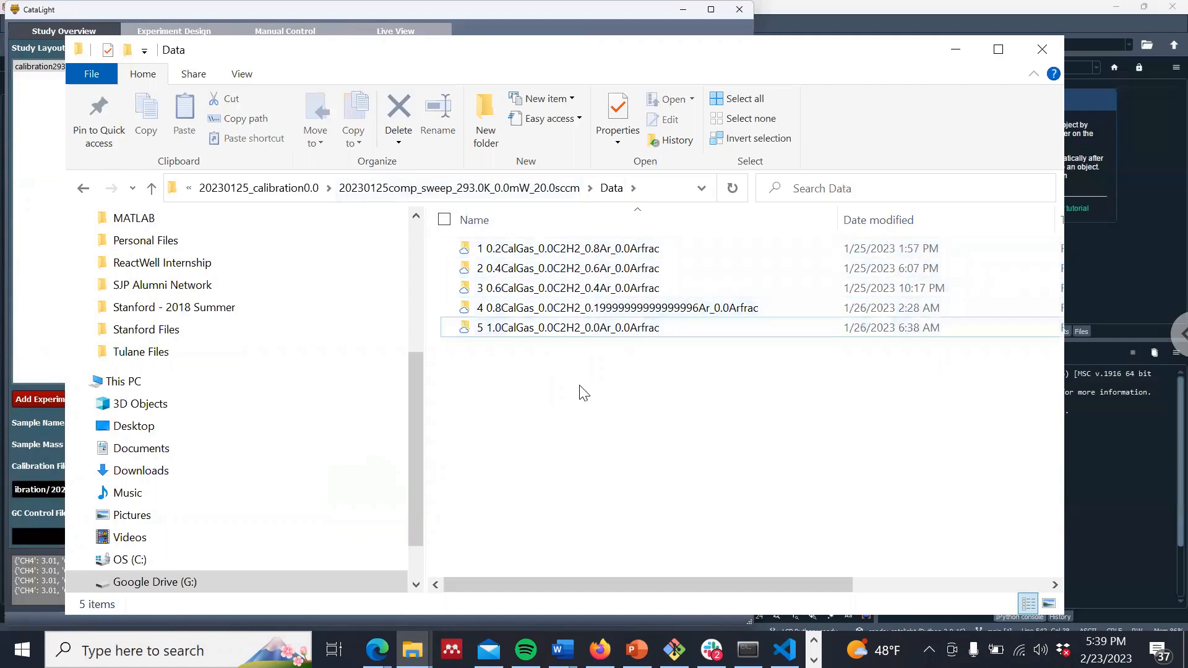
{"action": "left_click", "coordinate": [612, 250]}
{"action": "left_click", "coordinate": [609, 271]}
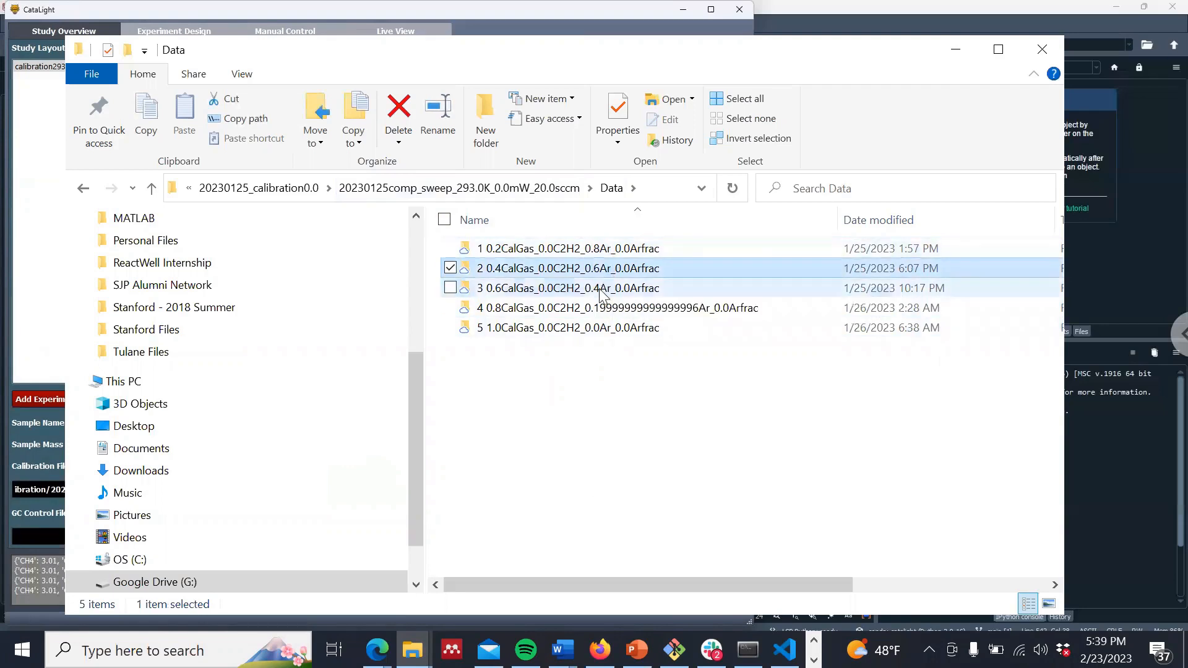
{"action": "left_click", "coordinate": [604, 291]}
{"action": "left_click", "coordinate": [600, 311]}
{"action": "left_click", "coordinate": [604, 331]}
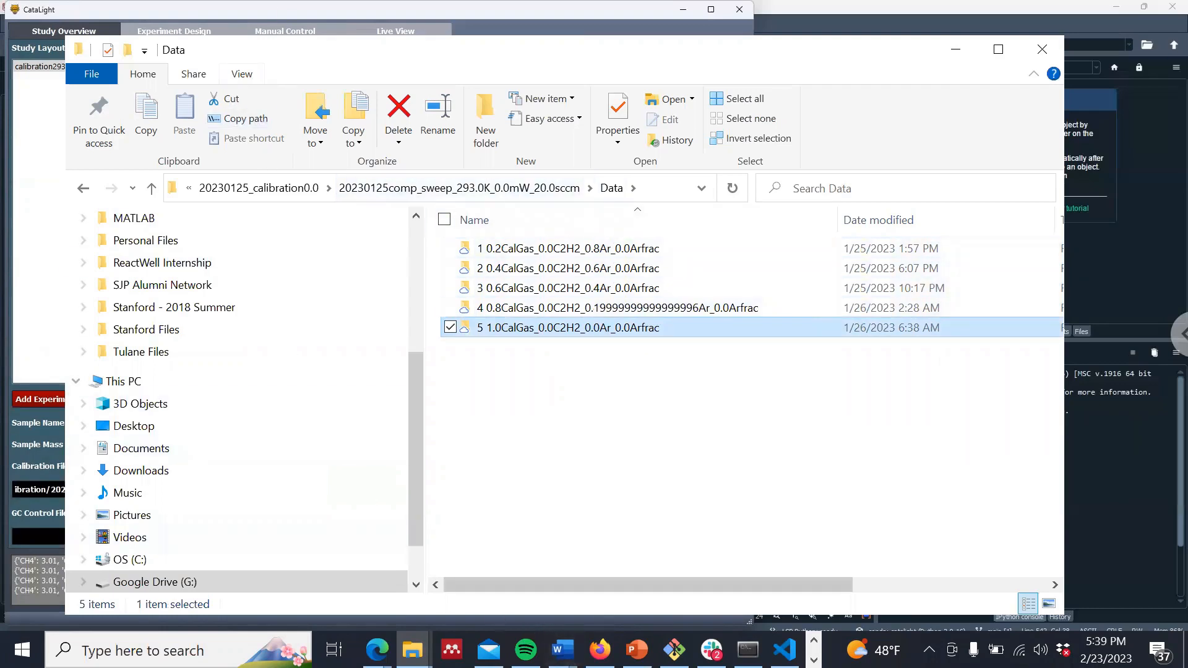
- Switch to 20220721_CalGas.csv in Excel and look over the whole calibration table, A1:J14
{"action": "key", "text": "alt+Tab"}
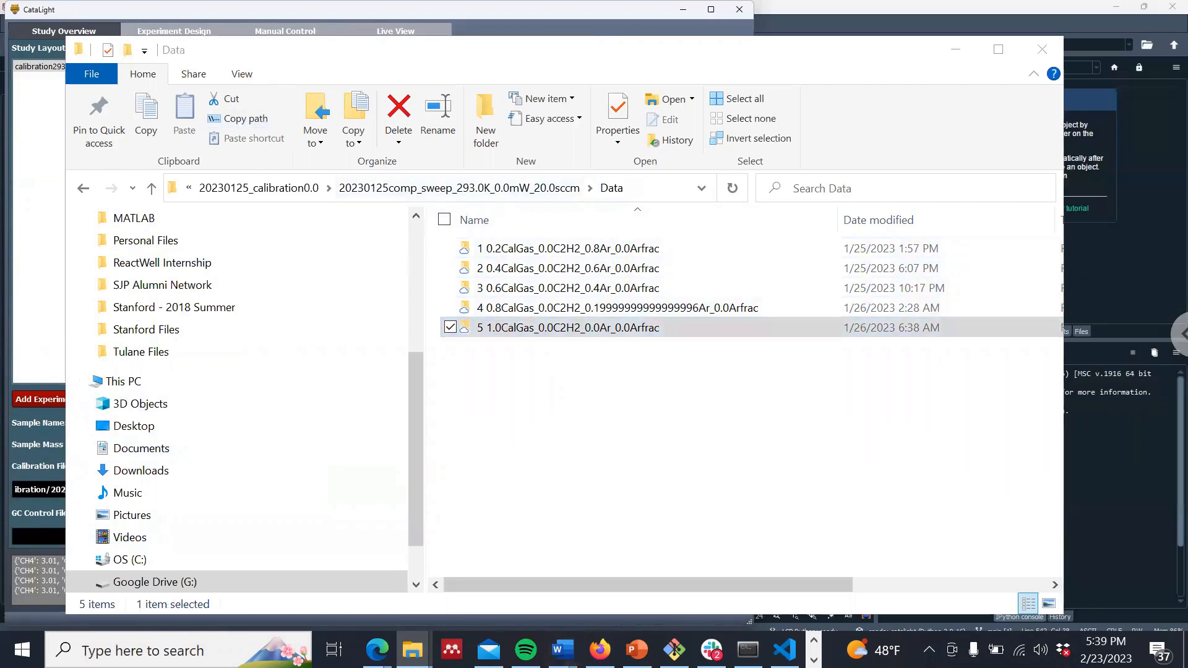
{"action": "key", "text": "alt+Tab"}
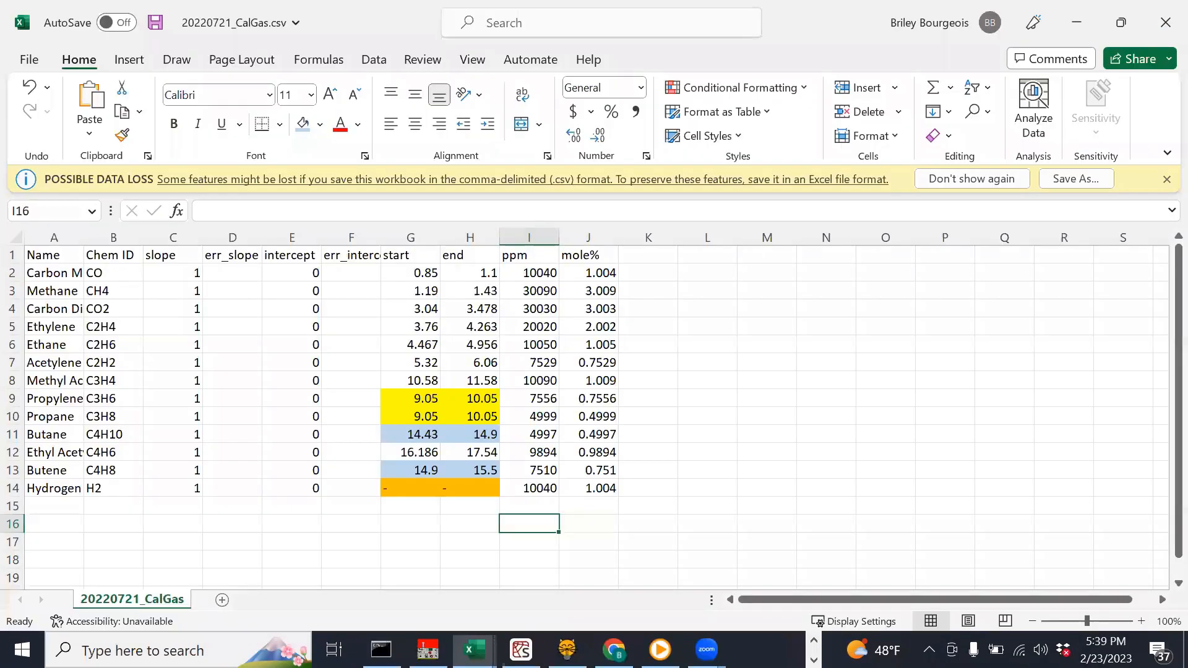
{"action": "left_click", "coordinate": [337, 474]}
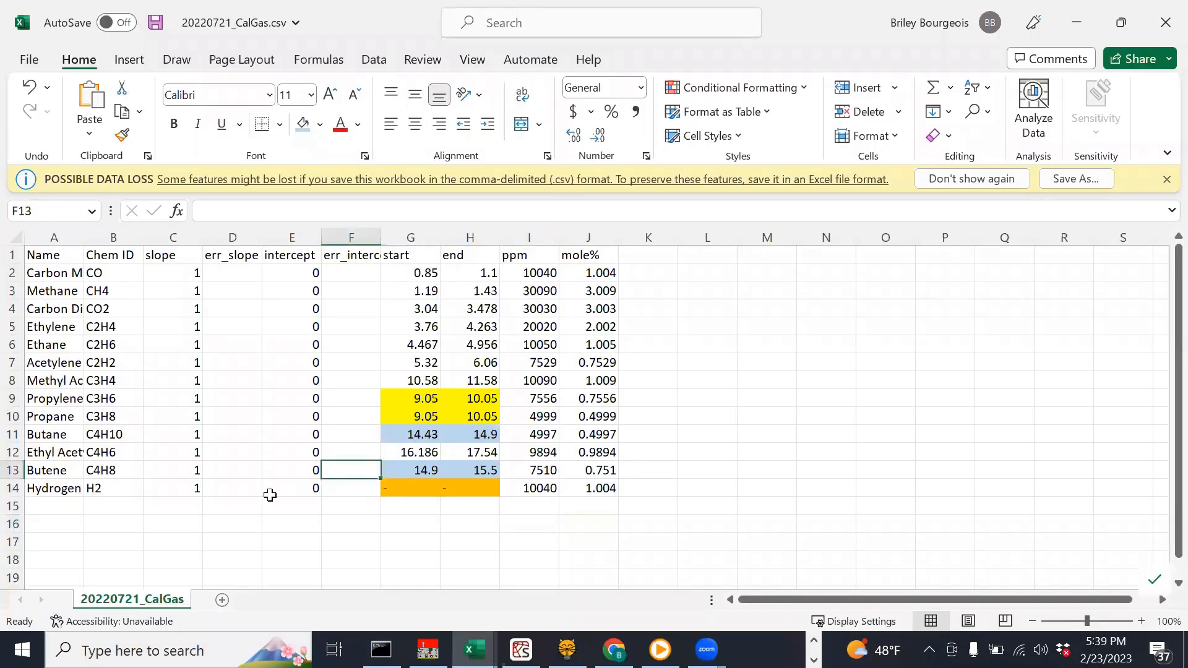
{"action": "left_click", "coordinate": [270, 492]}
{"action": "left_click", "coordinate": [232, 555]}
{"action": "left_click", "coordinate": [117, 519]}
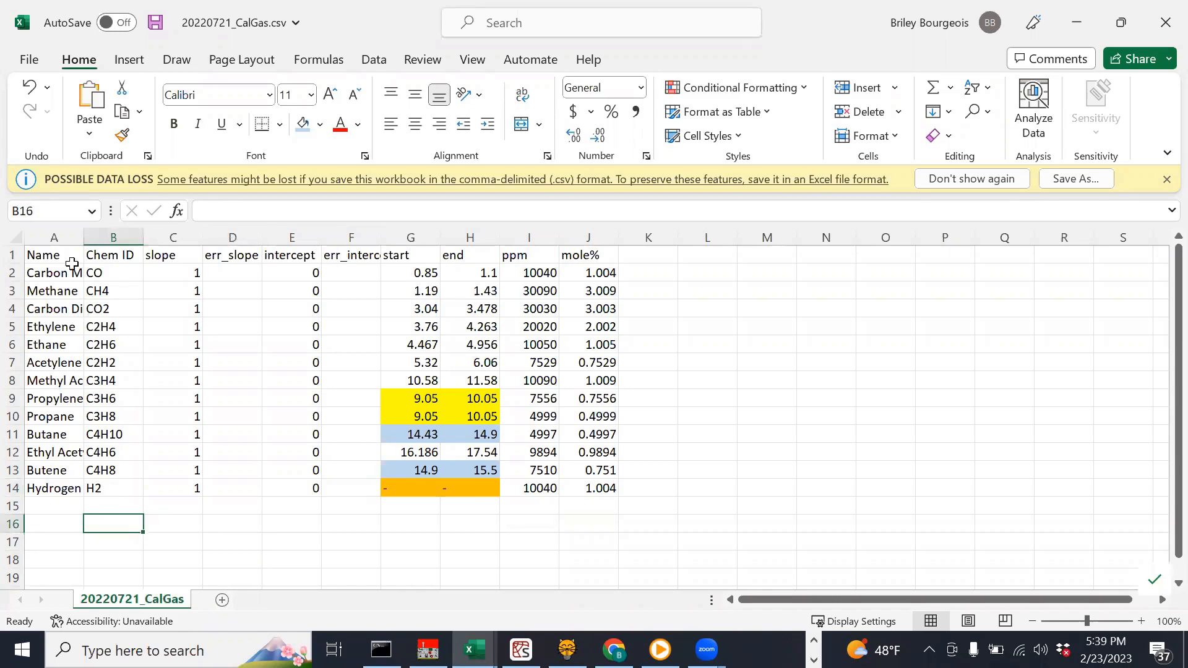
{"action": "left_click_drag", "start_coordinate": [54, 260], "coordinate": [603, 489]}
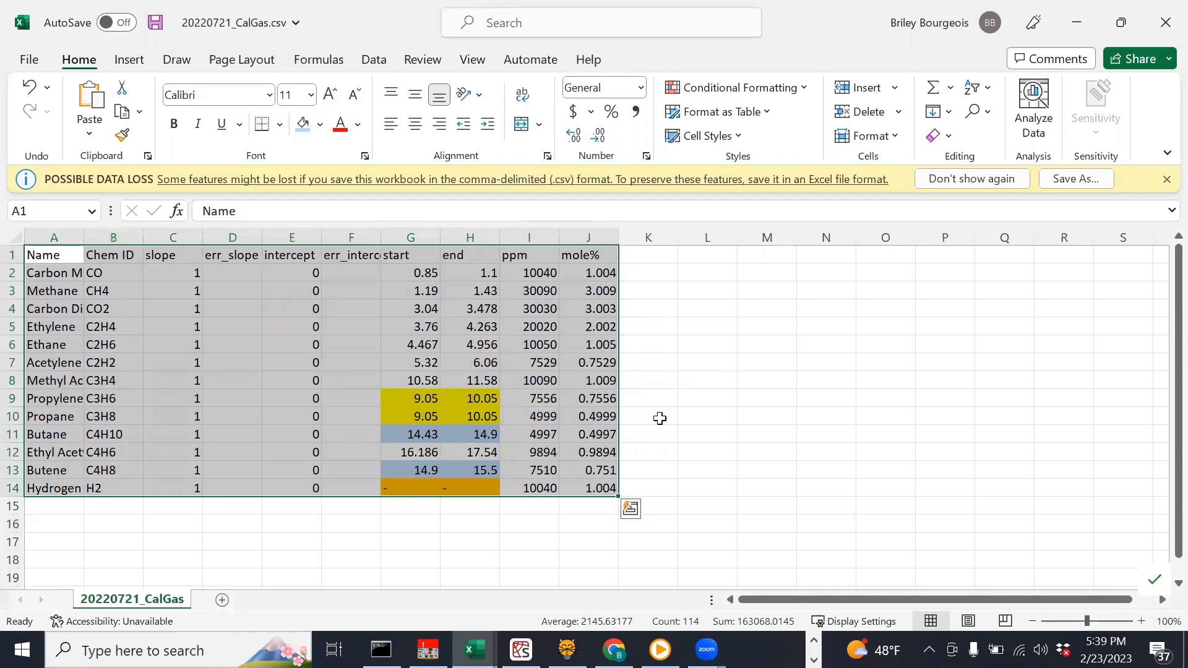
{"action": "left_click", "coordinate": [807, 360]}
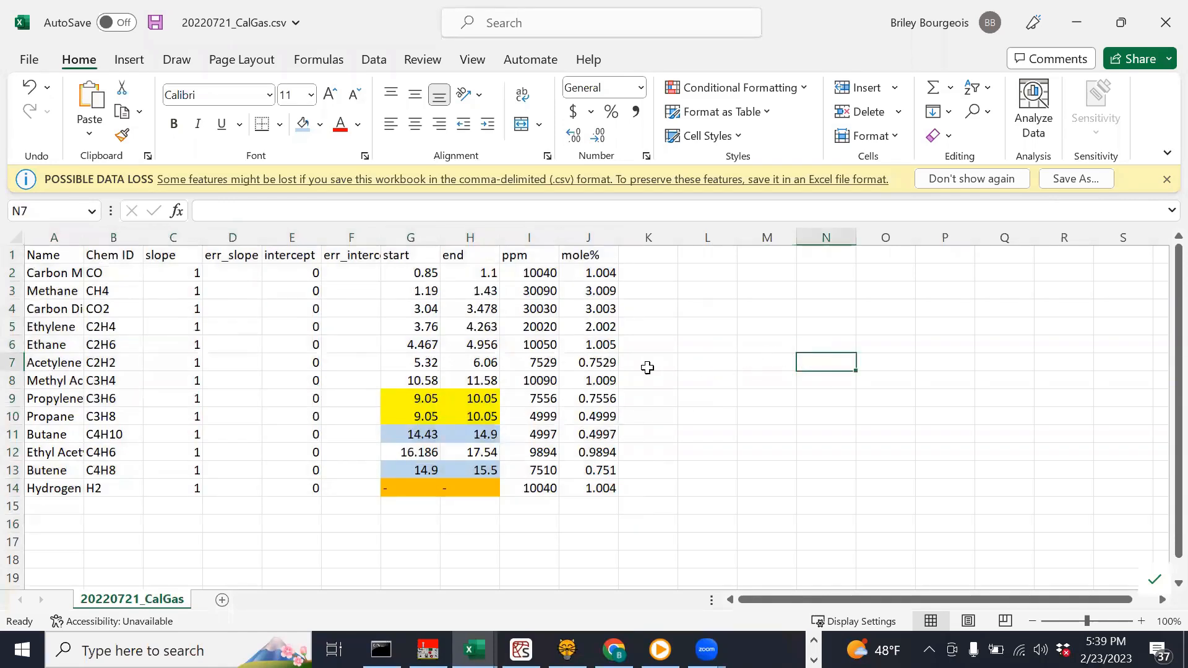
- Examine the Chem ID column of the calibration table, from its header down to H2
{"action": "left_click_drag", "start_coordinate": [100, 258], "coordinate": [94, 493]}
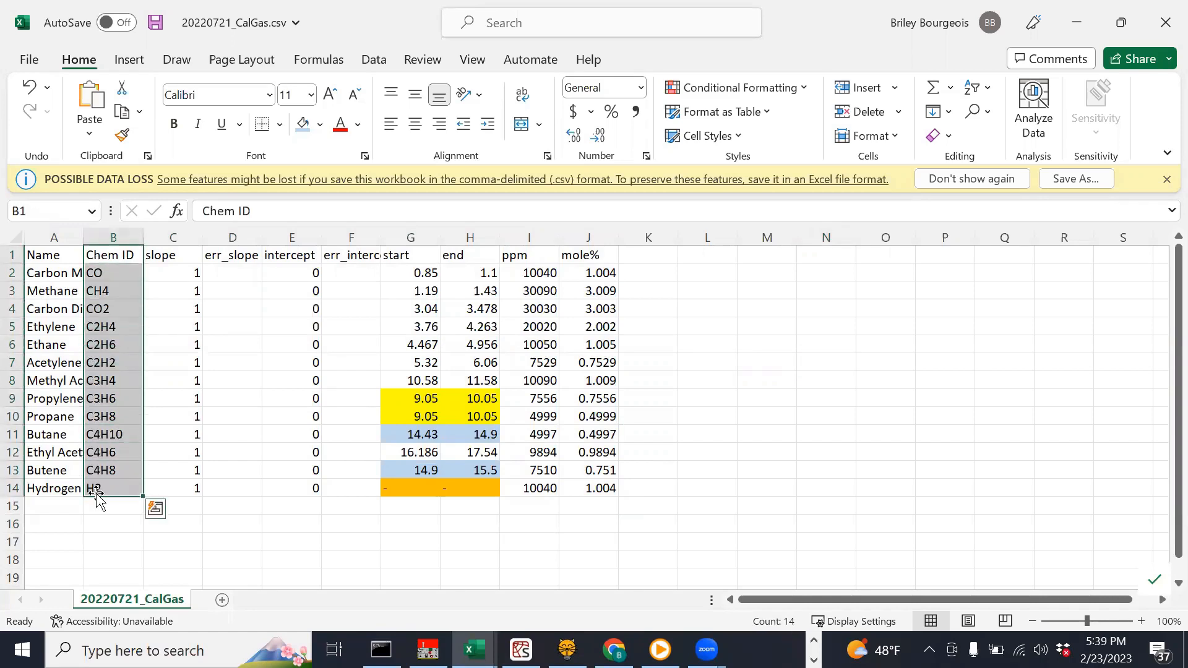
{"action": "left_click", "coordinate": [121, 271]}
{"action": "left_click", "coordinate": [107, 374]}
{"action": "left_click", "coordinate": [104, 324]}
{"action": "left_click", "coordinate": [114, 311]}
{"action": "left_click", "coordinate": [119, 291]}
{"action": "left_click", "coordinate": [116, 272]}
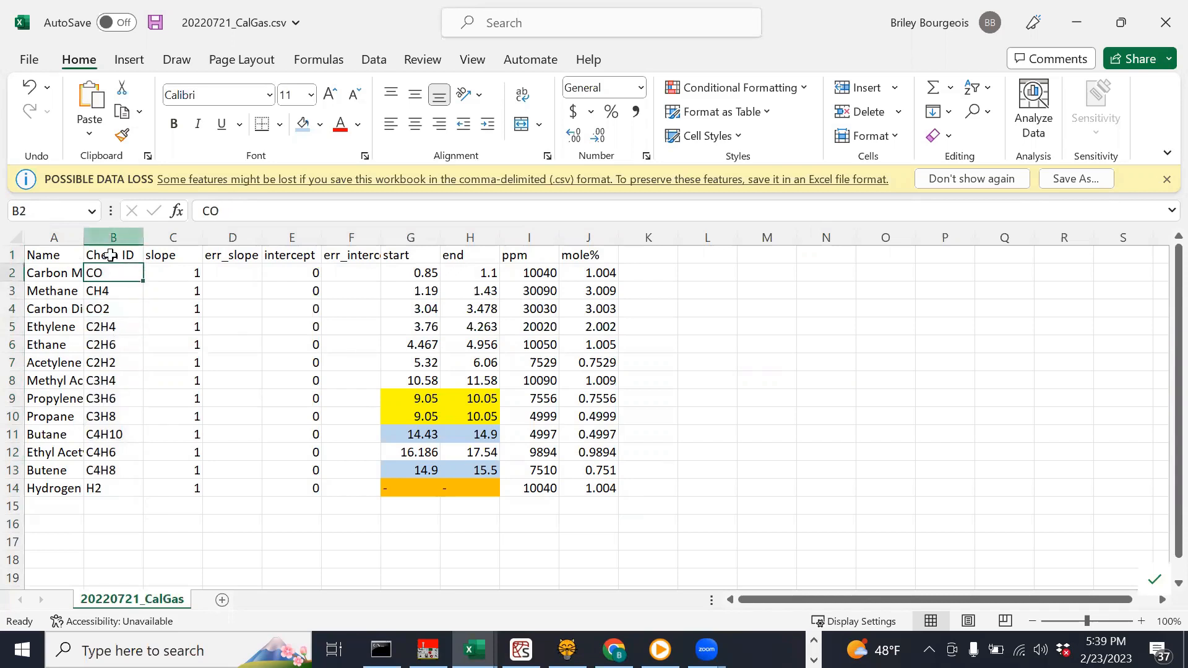
{"action": "left_click", "coordinate": [119, 473]}
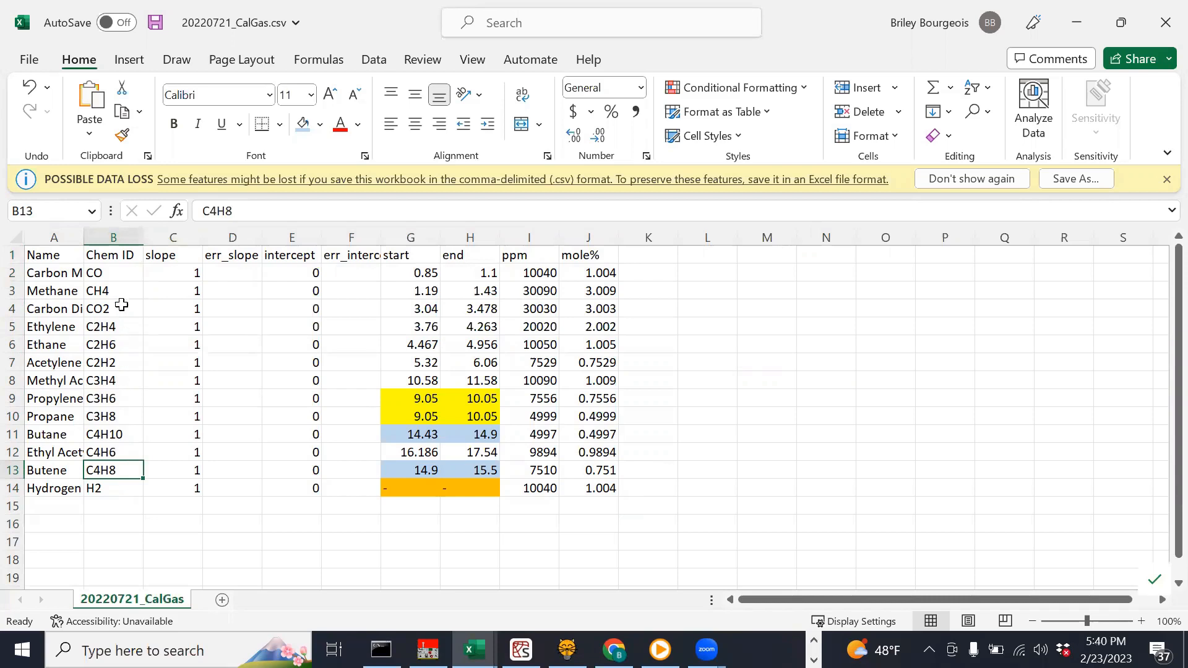
- Examine the Chem ID entries from CO to C2H2 alongside the concentration for CO
{"action": "left_click", "coordinate": [118, 326]}
{"action": "left_click", "coordinate": [116, 344]}
{"action": "left_click_drag", "start_coordinate": [125, 267], "coordinate": [120, 375]}
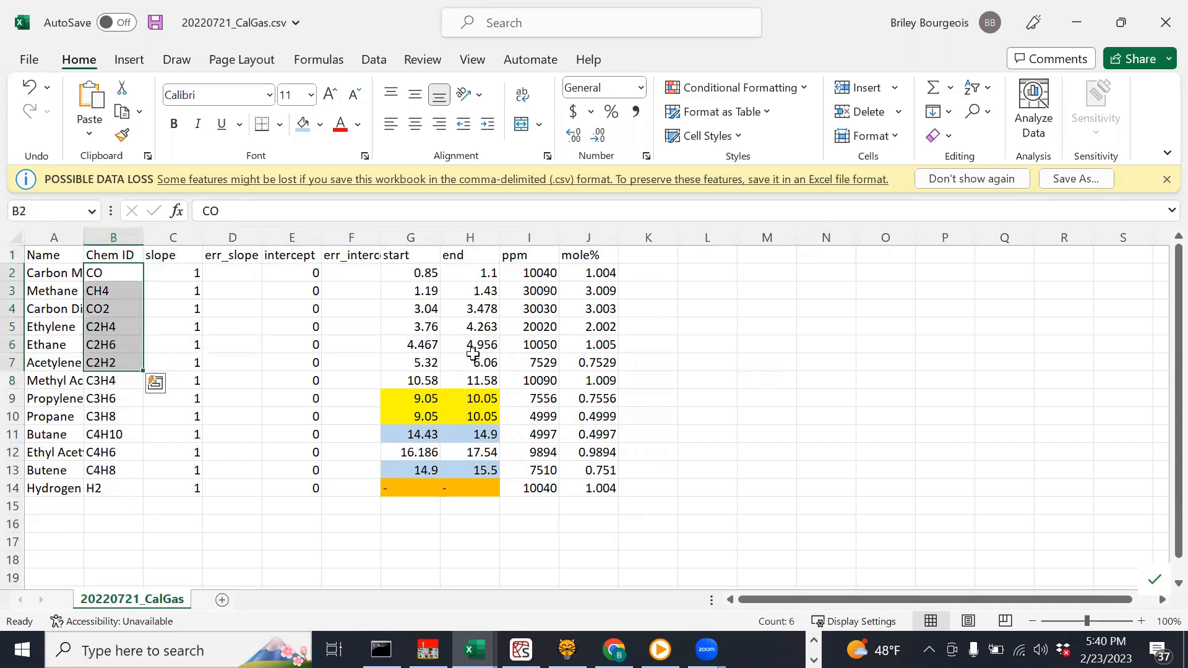
{"action": "left_click", "coordinate": [548, 278]}
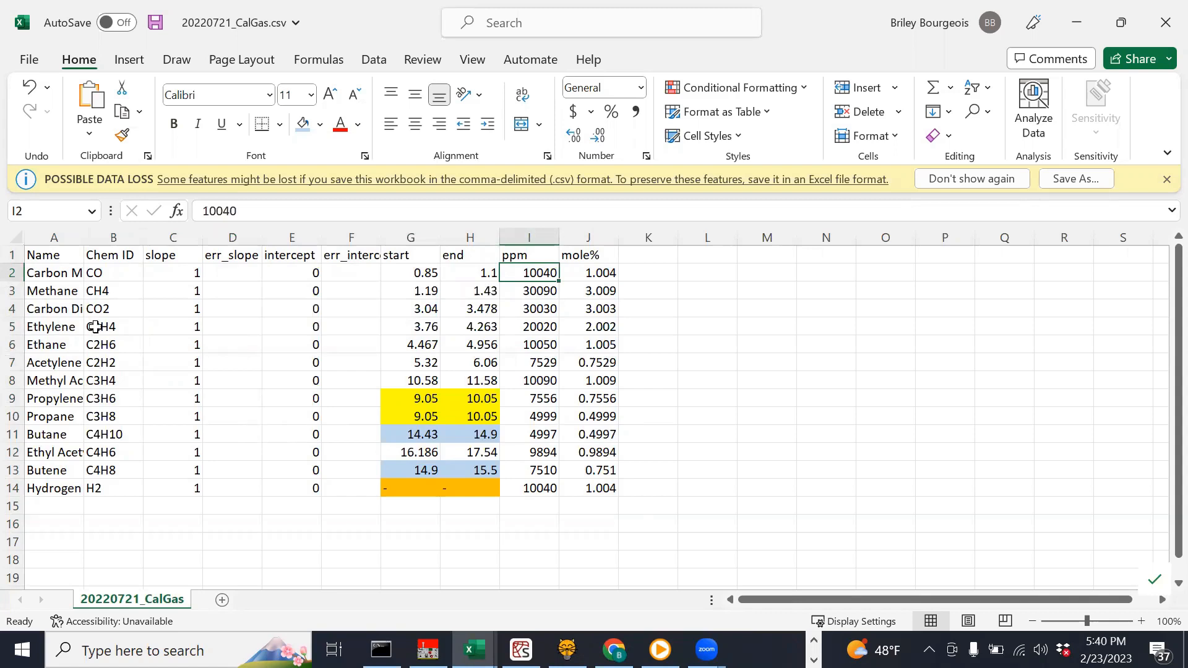
{"action": "left_click_drag", "start_coordinate": [110, 344], "coordinate": [124, 276]}
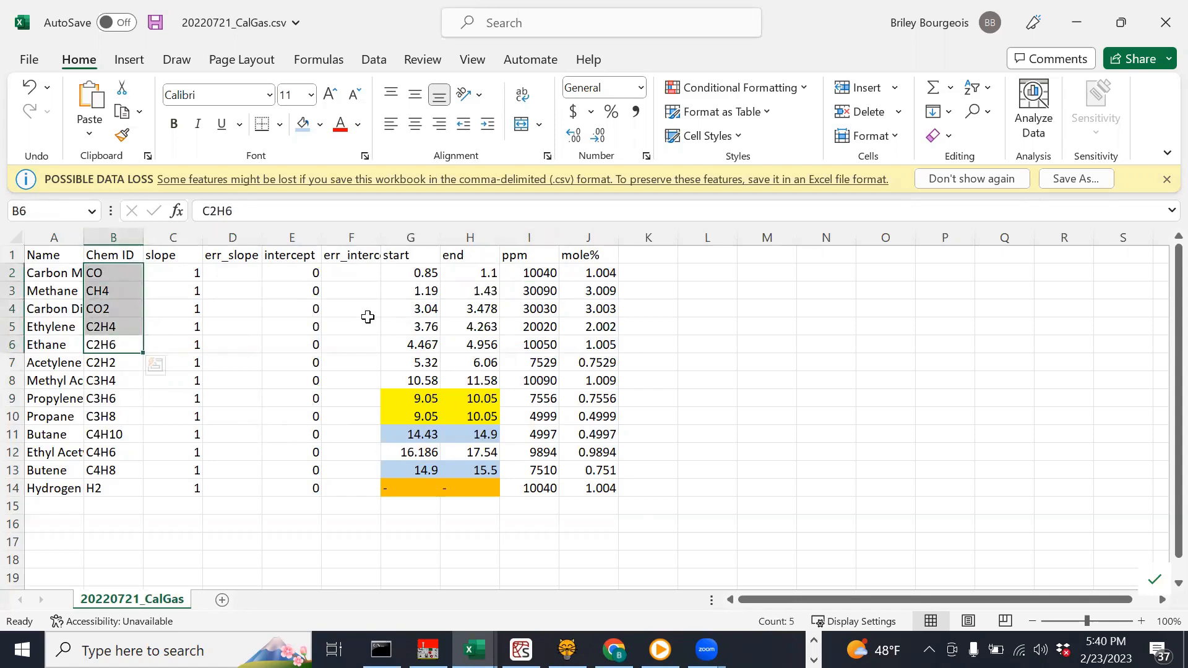
{"action": "left_click", "coordinate": [368, 344]}
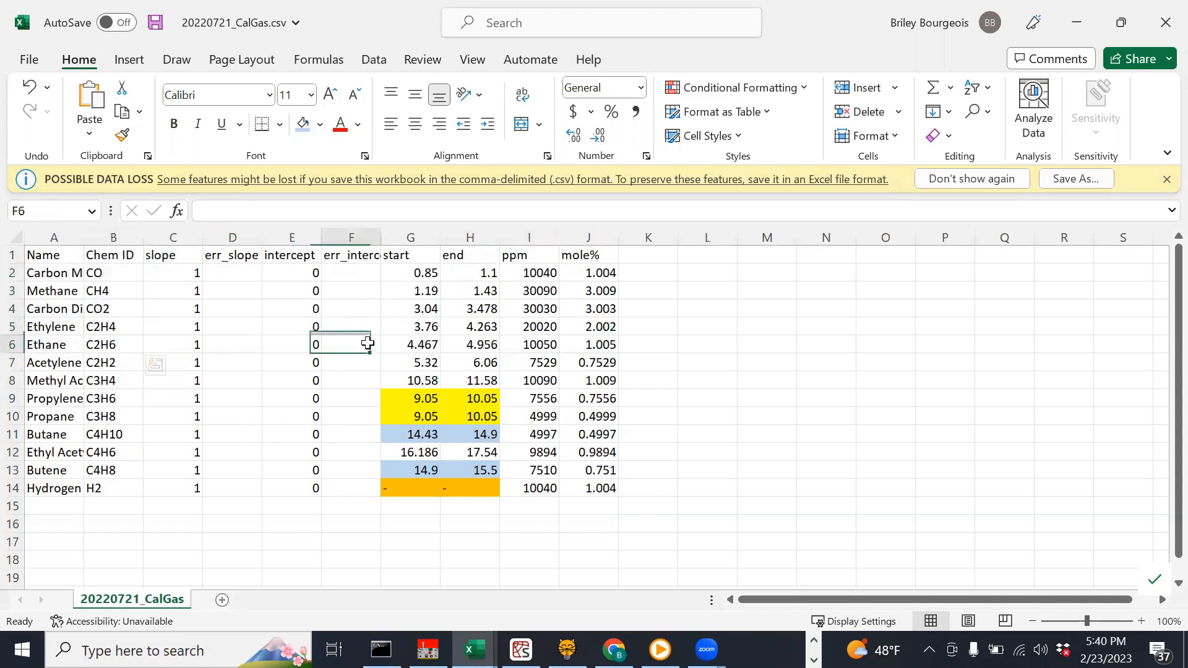
- Examine the ppm and mole% concentration columns for all the listed gases
{"action": "left_click", "coordinate": [516, 272]}
{"action": "left_click_drag", "start_coordinate": [517, 272], "coordinate": [581, 492]}
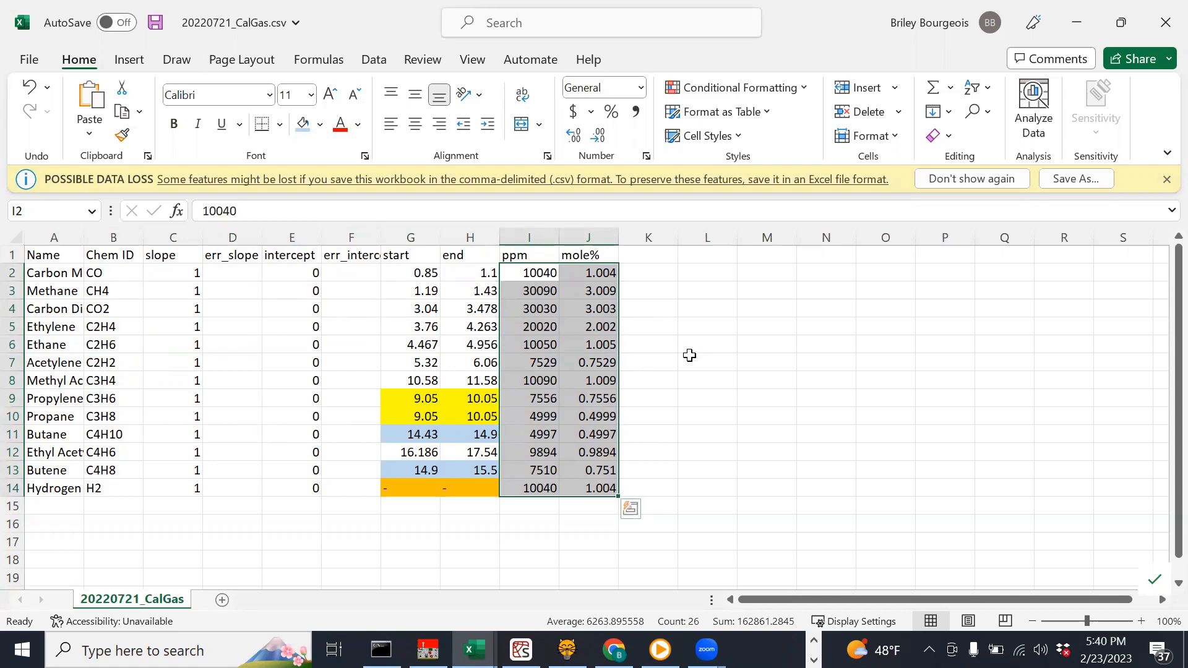
{"action": "left_click", "coordinate": [563, 289]}
{"action": "left_click_drag", "start_coordinate": [530, 260], "coordinate": [588, 255]}
{"action": "left_click", "coordinate": [646, 361]}
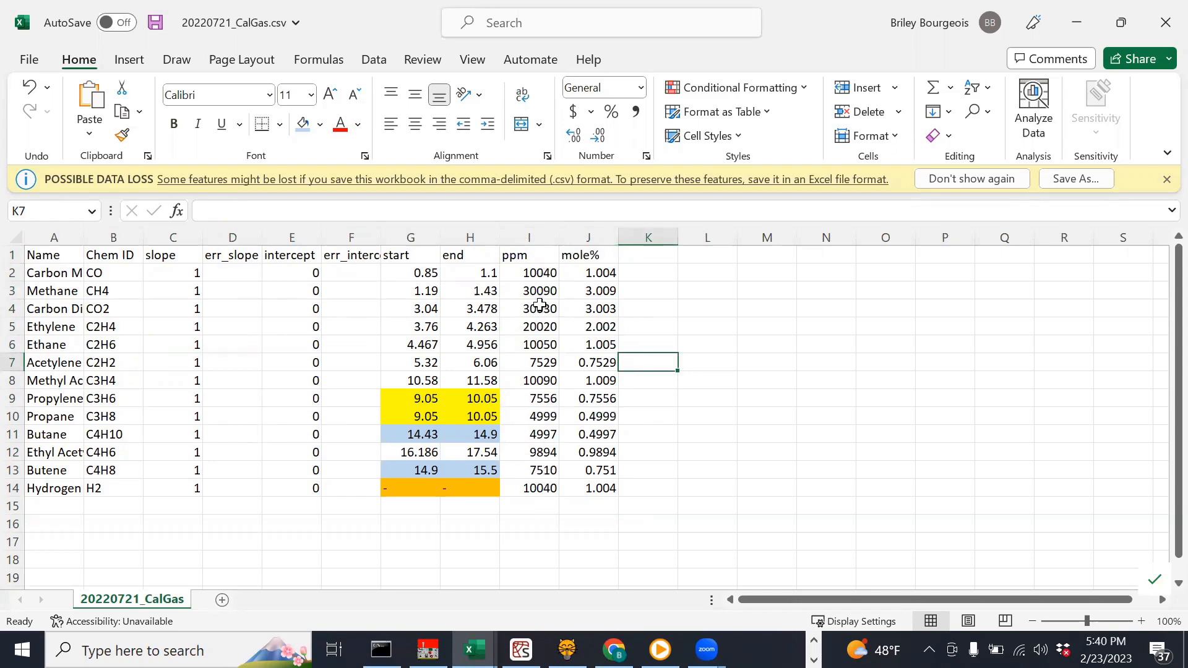
{"action": "left_click", "coordinate": [535, 488]}
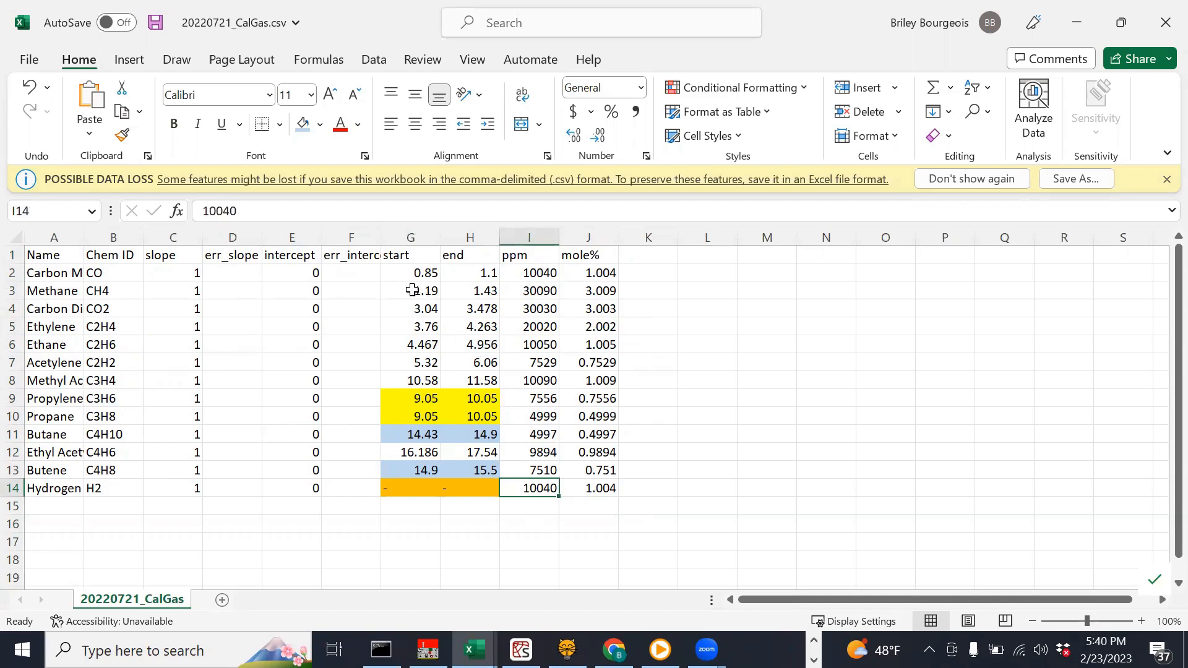
- Examine the block of calibration columns running from slope to end for all the gases
{"action": "left_click", "coordinate": [400, 275]}
{"action": "left_click_drag", "start_coordinate": [151, 273], "coordinate": [470, 490]}
{"action": "left_click", "coordinate": [672, 403]}
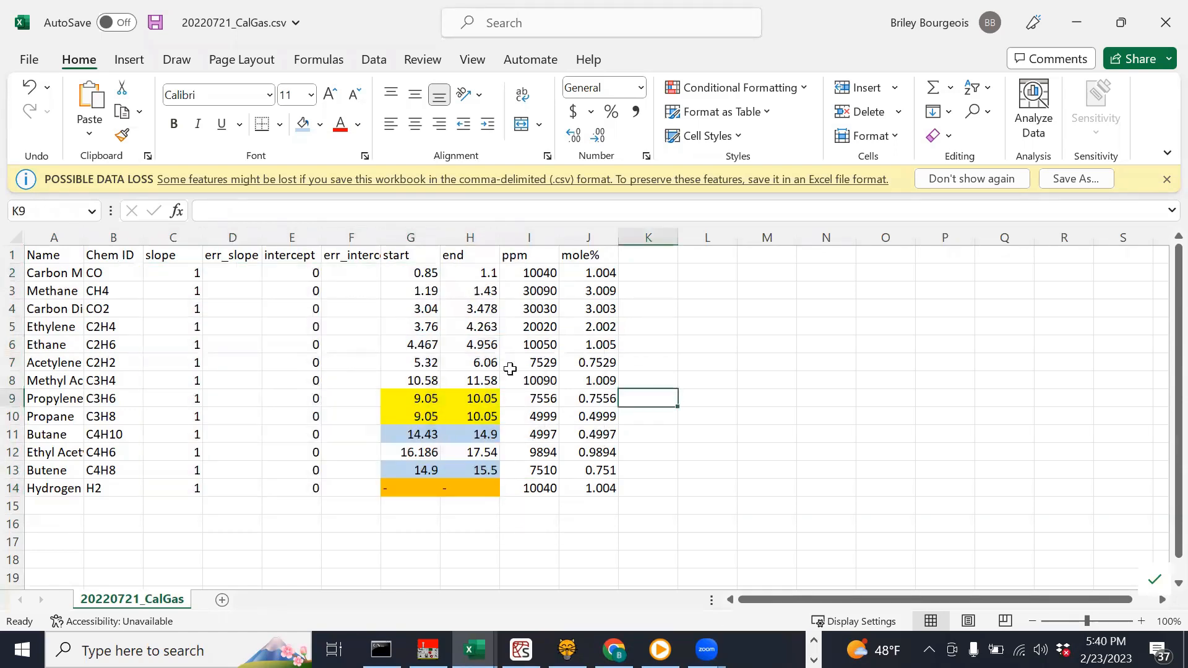
- Examine the start and end columns for the gases from carbon monoxide to butene
{"action": "left_click", "coordinate": [410, 286]}
{"action": "left_click_drag", "start_coordinate": [445, 348], "coordinate": [458, 486]}
{"action": "left_click", "coordinate": [264, 396]}
{"action": "left_click_drag", "start_coordinate": [416, 273], "coordinate": [480, 473]}
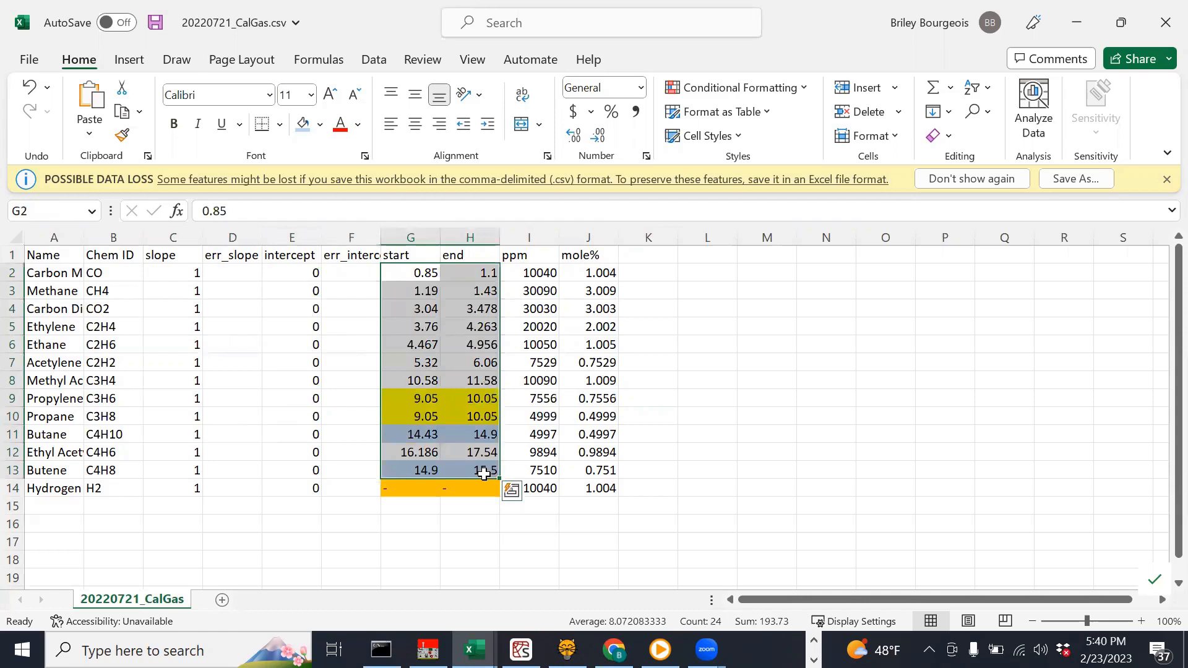
- Examine the propylene and propane rows, including their yellow-highlighted start and end times
{"action": "left_click", "coordinate": [691, 382]}
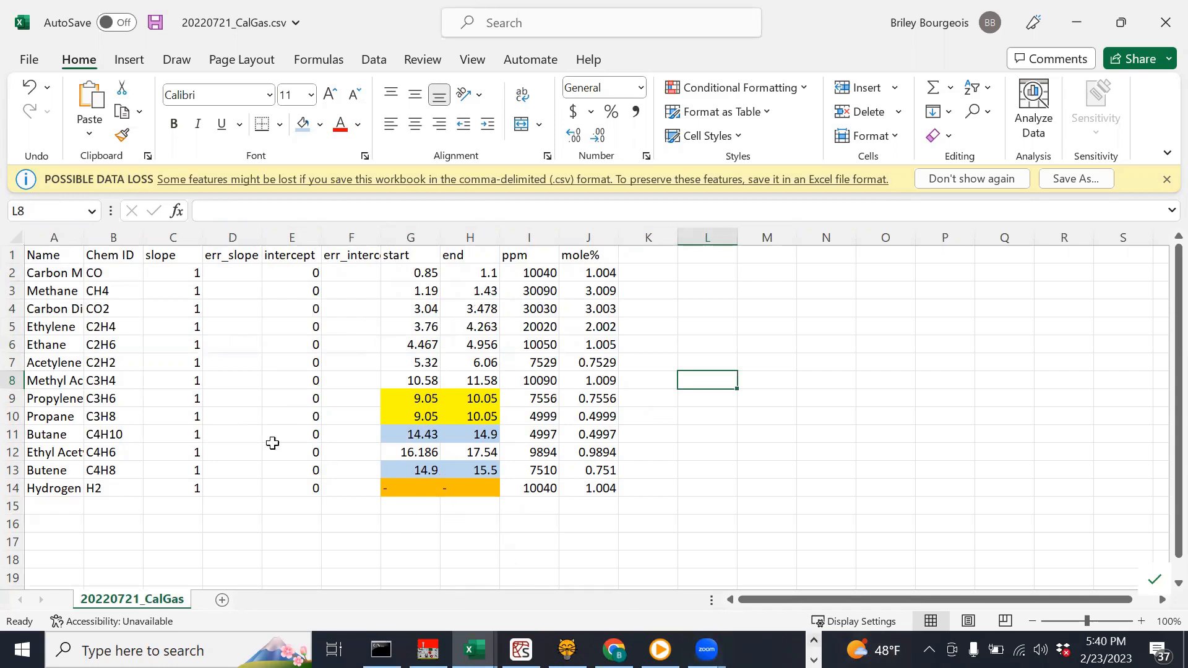
{"action": "left_click_drag", "start_coordinate": [50, 403], "coordinate": [602, 418]}
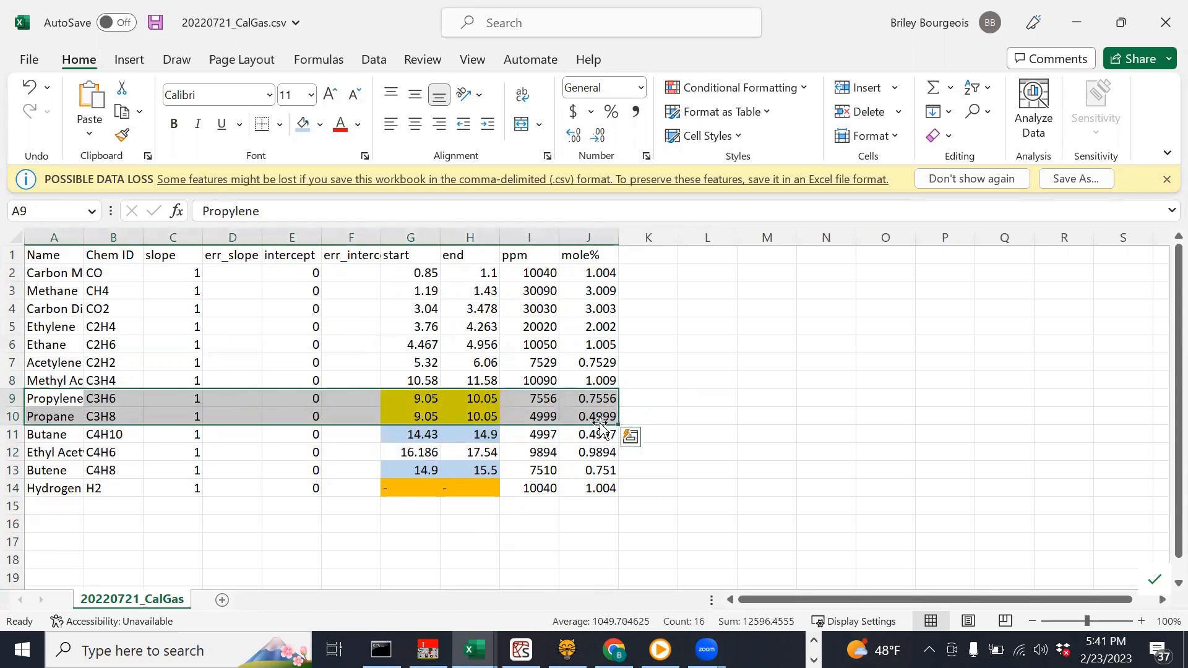
{"action": "left_click", "coordinate": [564, 473]}
{"action": "left_click_drag", "start_coordinate": [408, 397], "coordinate": [474, 418]}
{"action": "left_click", "coordinate": [594, 503]}
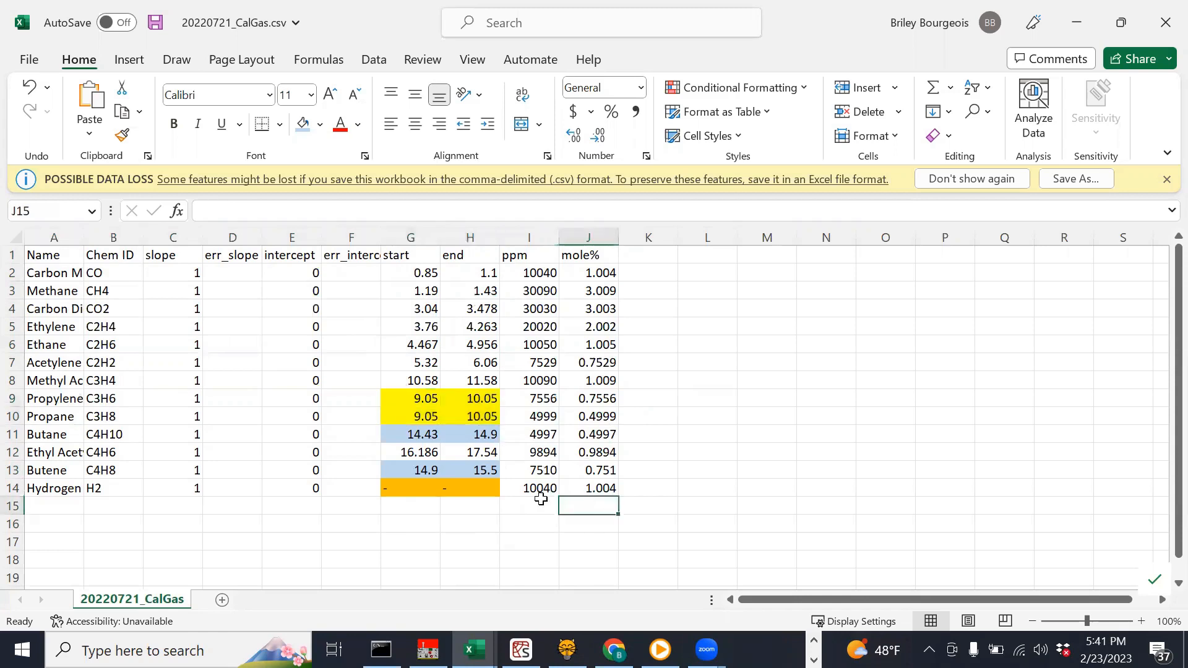
- Compare the start and end times of butane and butene, and examine the highlighted start and end entries for hydrogen
{"action": "left_click", "coordinate": [47, 436]}
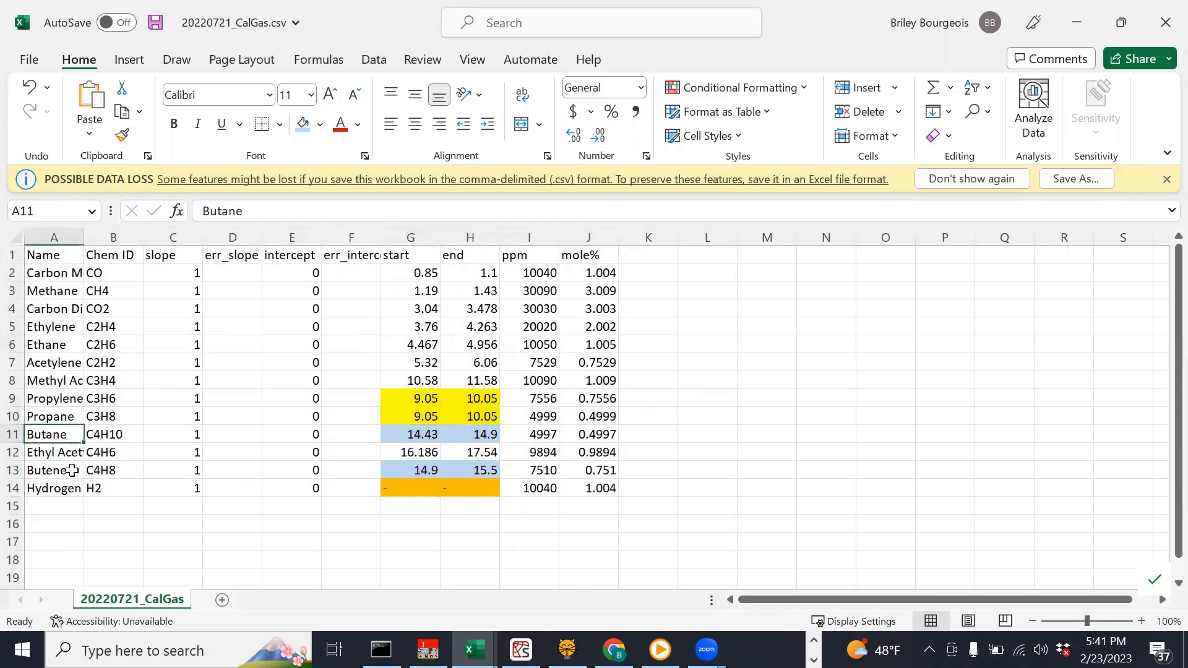
{"action": "left_click", "coordinate": [37, 470]}
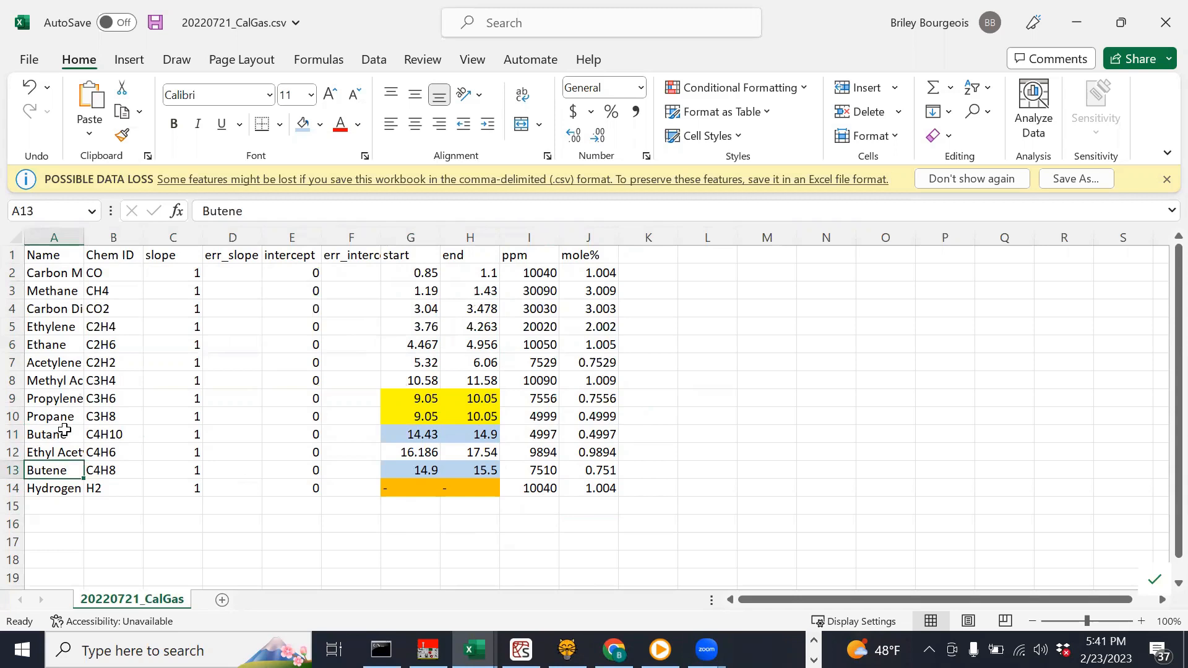
{"action": "left_click", "coordinate": [65, 433]}
{"action": "left_click", "coordinate": [424, 440]}
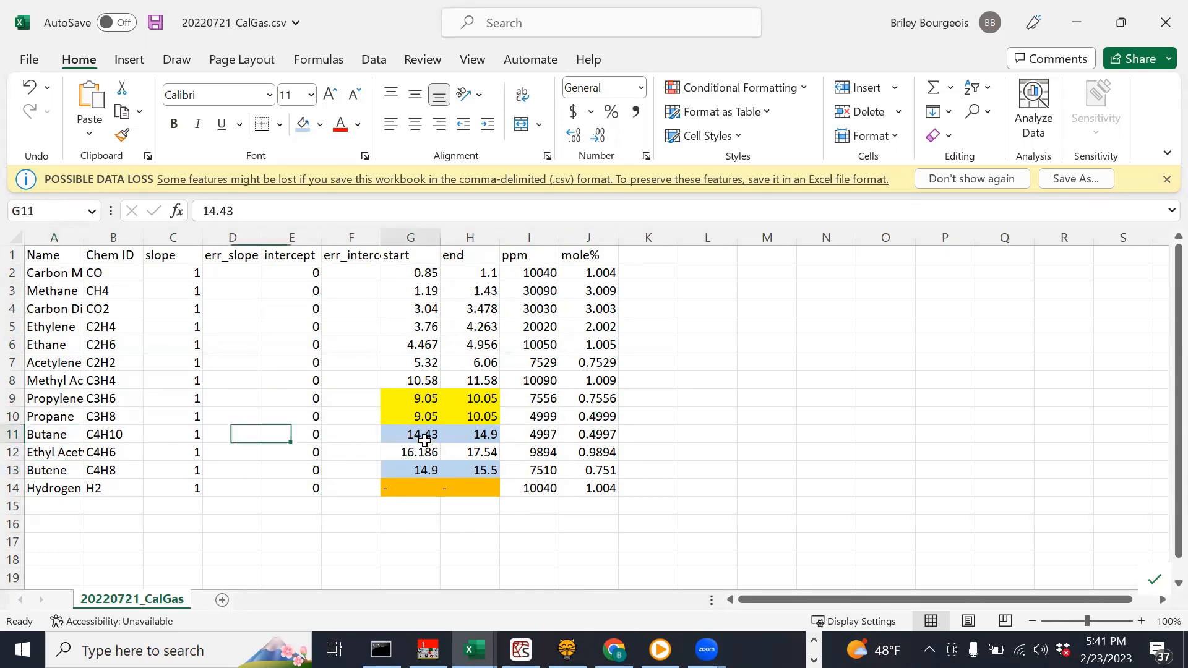
{"action": "left_click", "coordinate": [488, 427]}
{"action": "left_click", "coordinate": [465, 472]}
{"action": "left_click", "coordinate": [423, 471]}
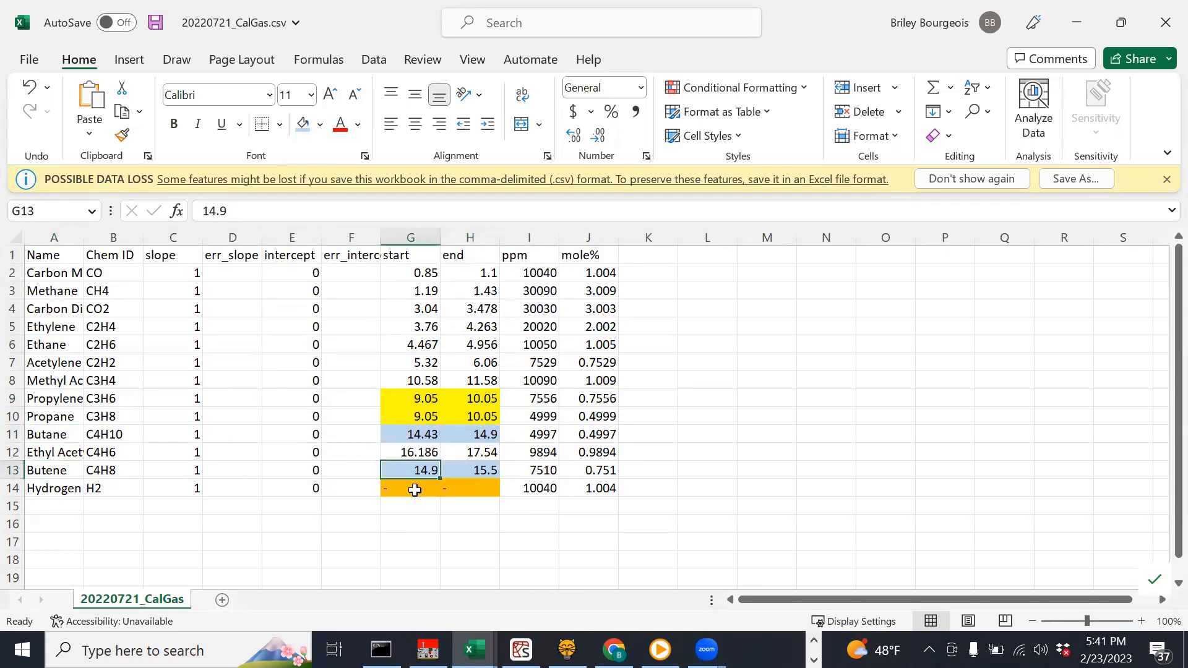
{"action": "left_click_drag", "start_coordinate": [404, 495], "coordinate": [634, 485]}
{"action": "left_click", "coordinate": [633, 455]}
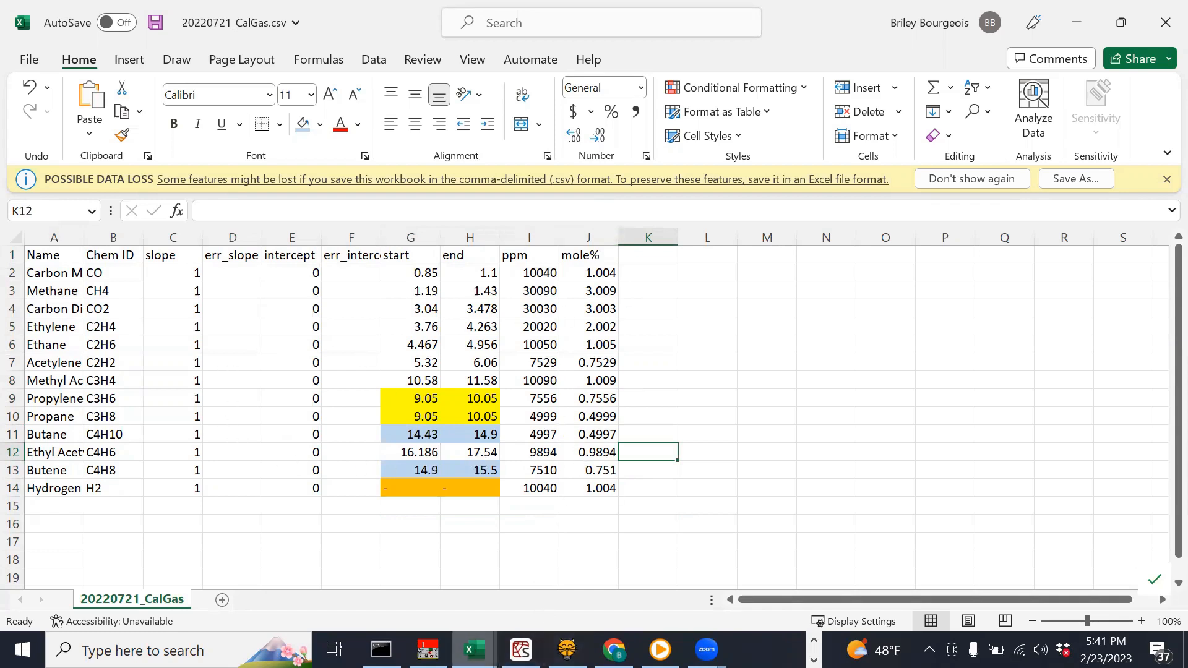
- View the chromatogram in PeakSimple and examine the combined propylene/propane and butane/butene names in 20230223_CalGas_HayN_noMS.csv in Excel
{"action": "left_click", "coordinate": [428, 650]}
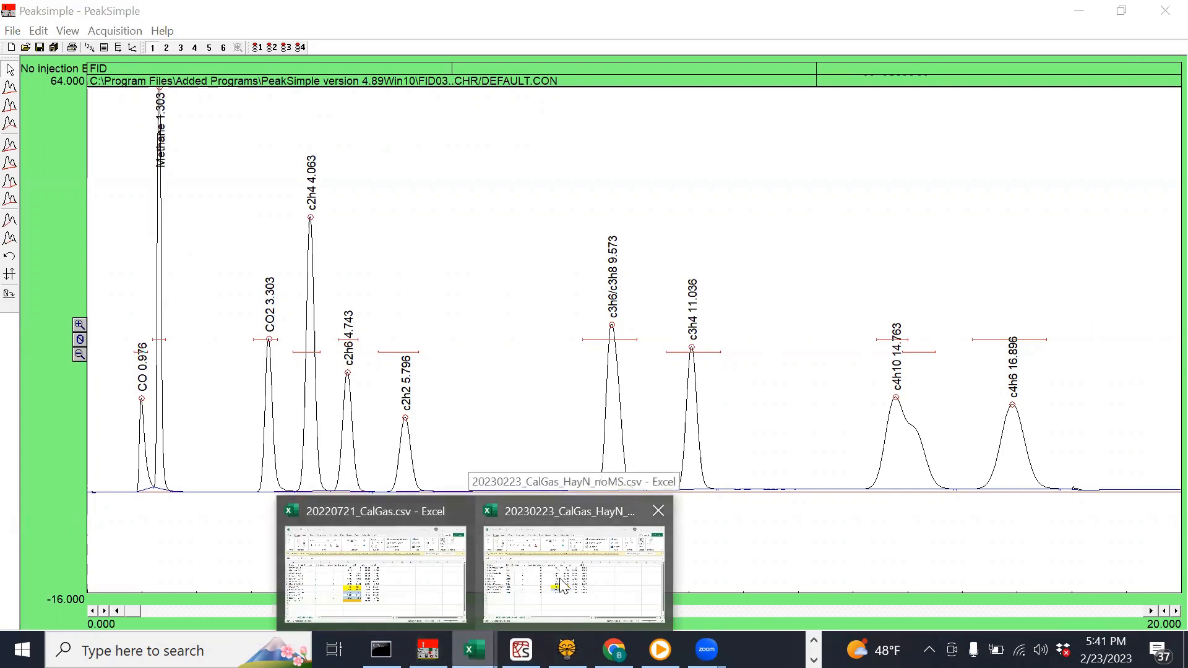
{"action": "left_click", "coordinate": [589, 534]}
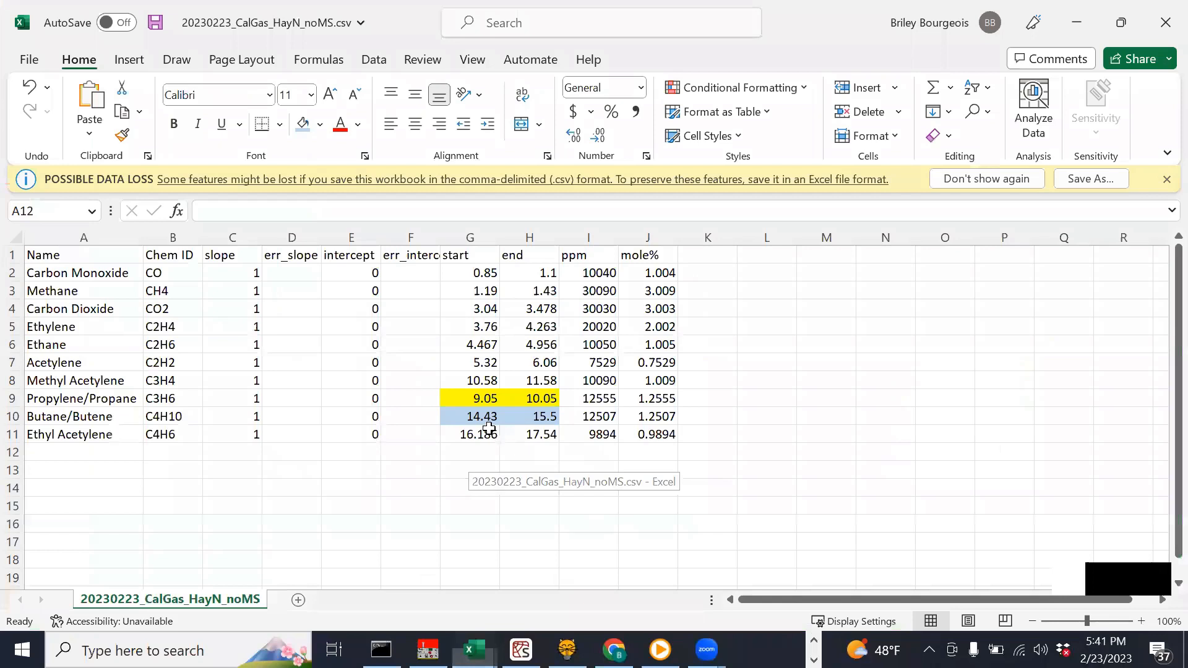
{"action": "left_click", "coordinate": [454, 436]}
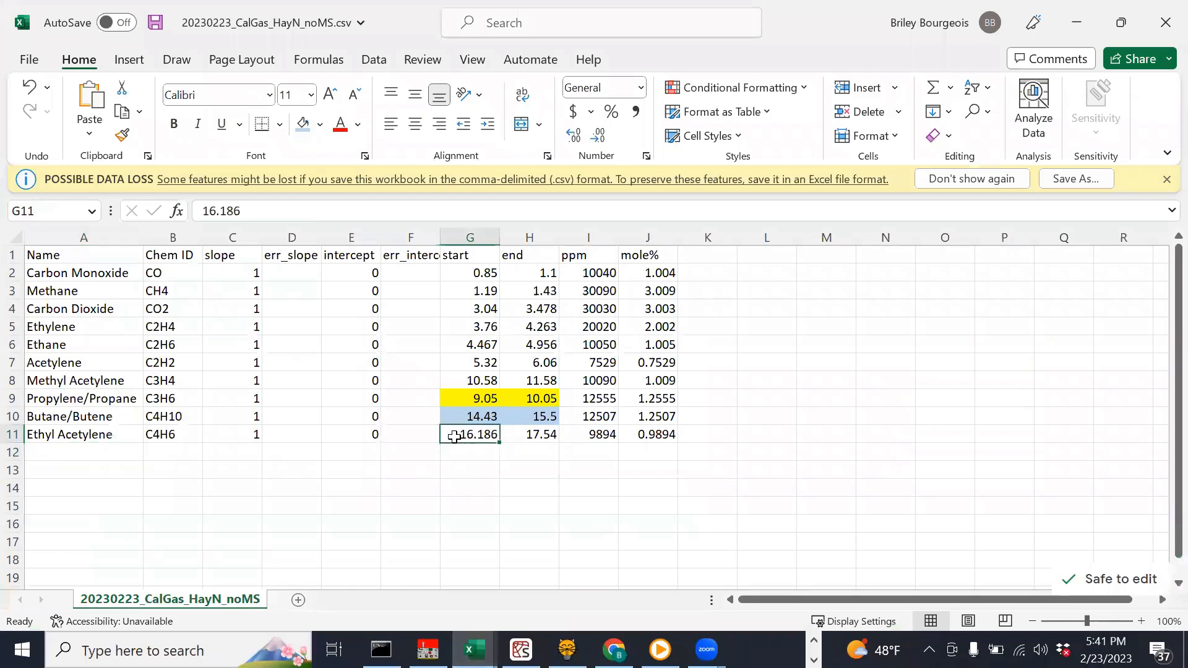
{"action": "left_click", "coordinate": [61, 399]}
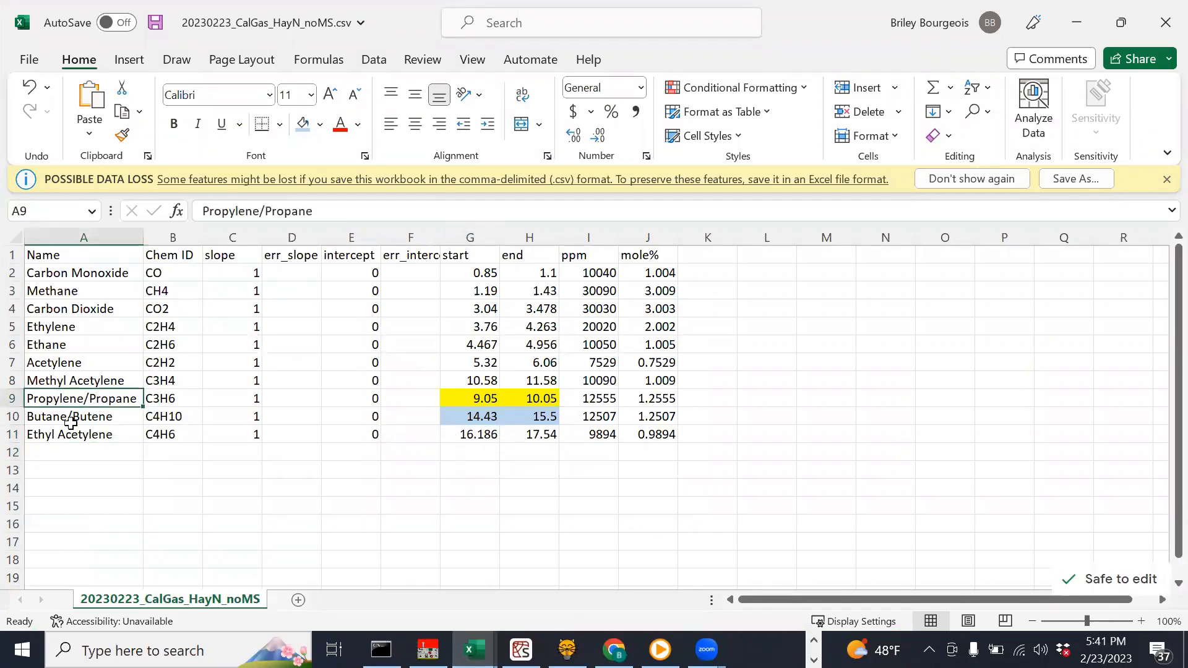
{"action": "left_click", "coordinate": [68, 420]}
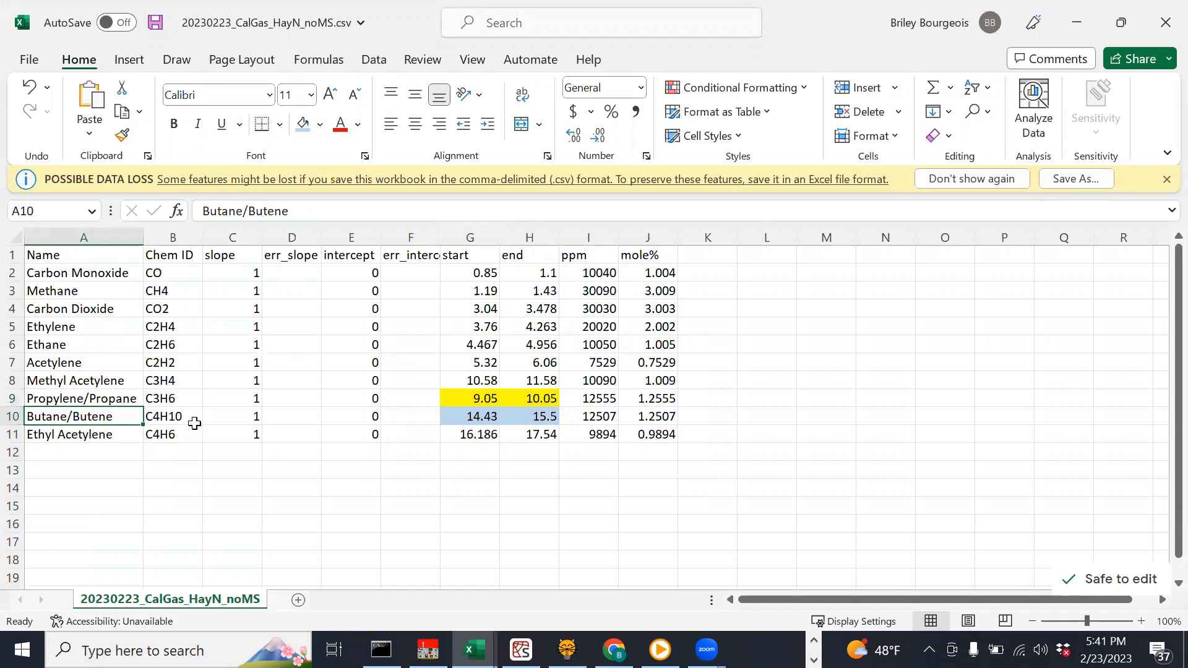
- Examine the calibration columns from slope to err_intercept in the two combined gas rows, along with their names
{"action": "left_click", "coordinate": [250, 399]}
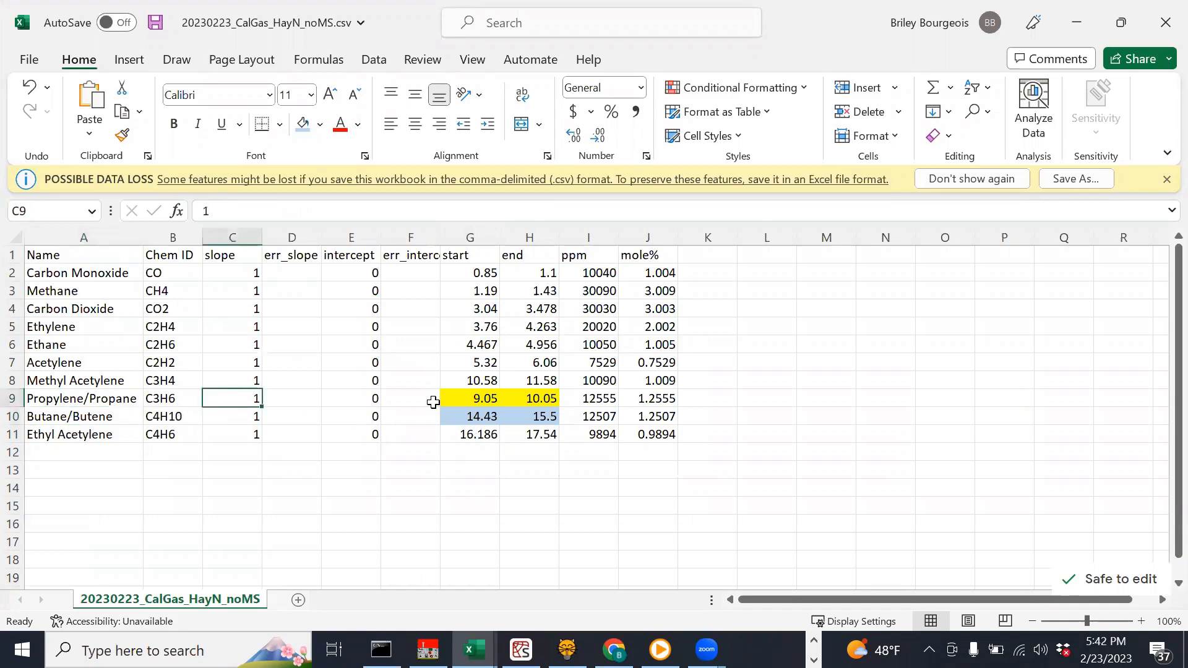
{"action": "left_click", "coordinate": [433, 403]}
{"action": "left_click", "coordinate": [424, 414]}
{"action": "left_click", "coordinate": [417, 401]}
{"action": "left_click_drag", "start_coordinate": [74, 411], "coordinate": [73, 399]}
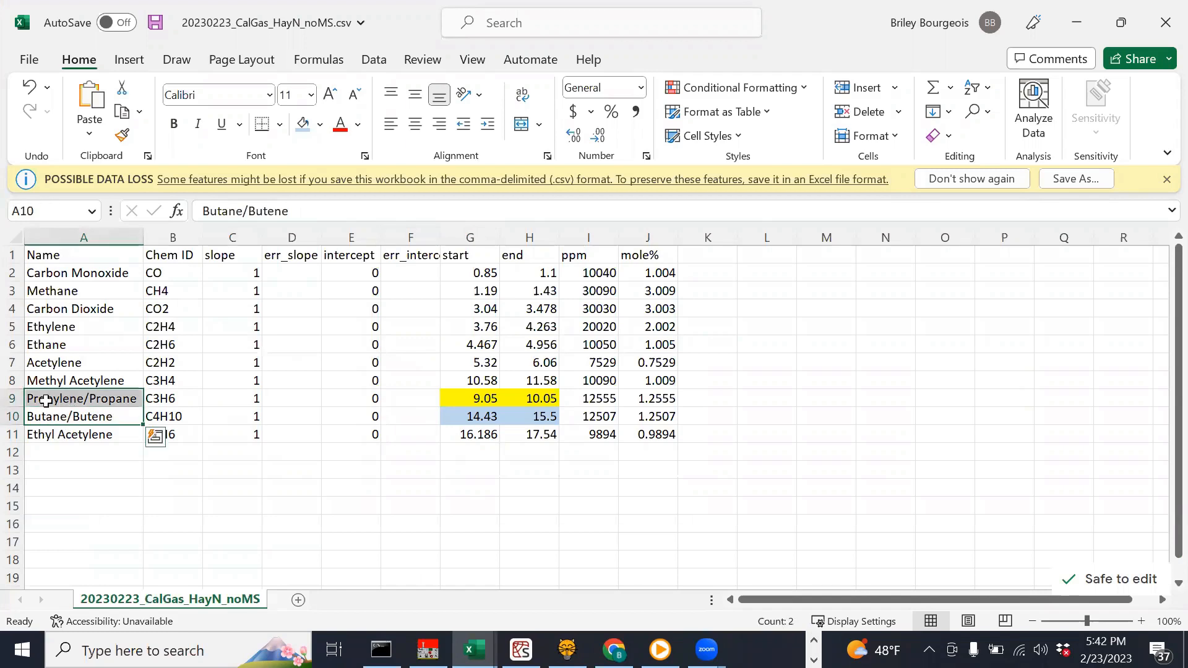
- Examine the Chem IDs assigned to the propylene/propane and butane/butene rows
{"action": "left_click", "coordinate": [133, 397]}
{"action": "left_click", "coordinate": [158, 399]}
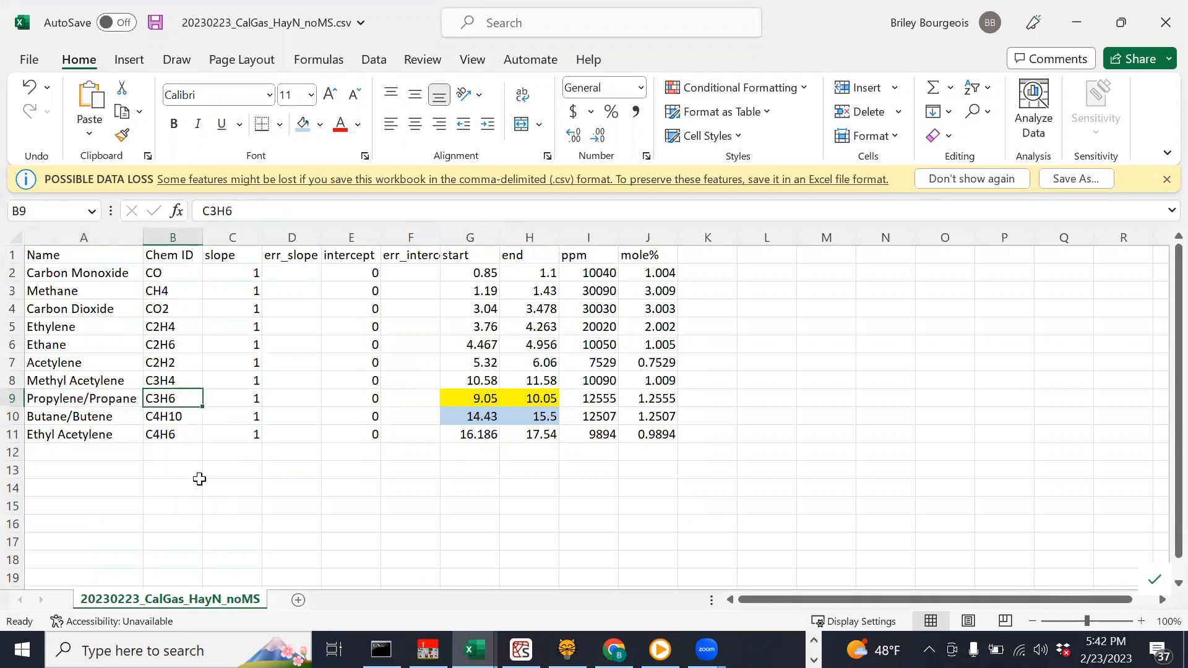
{"action": "left_click", "coordinate": [170, 416]}
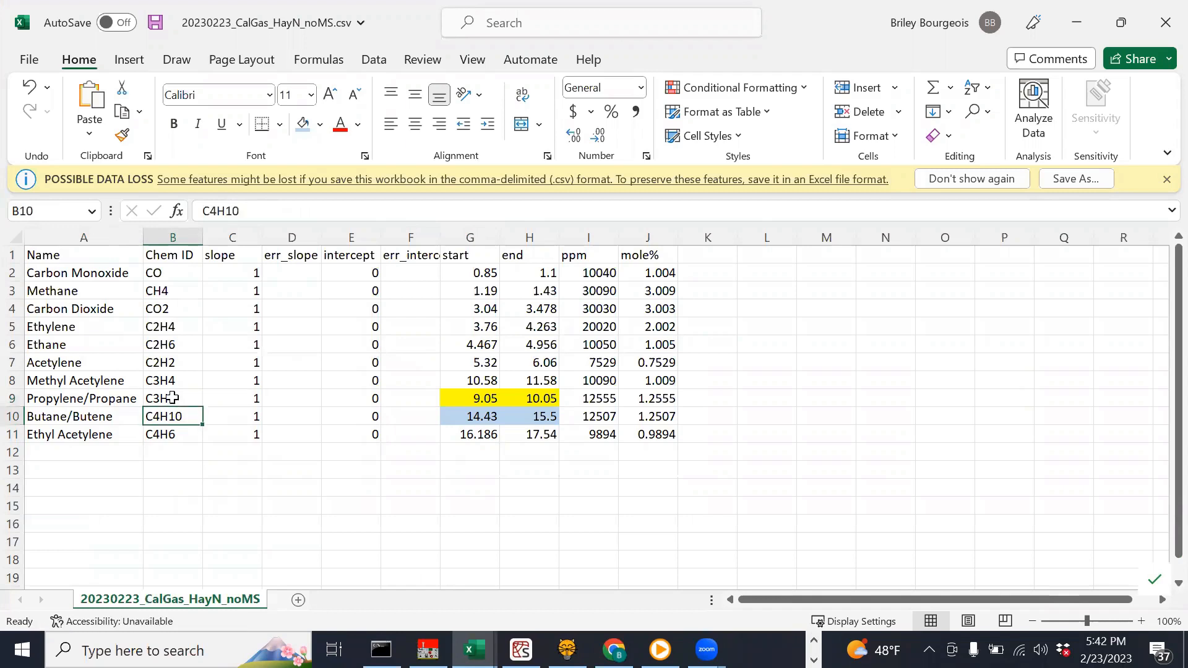
{"action": "left_click", "coordinate": [158, 399]}
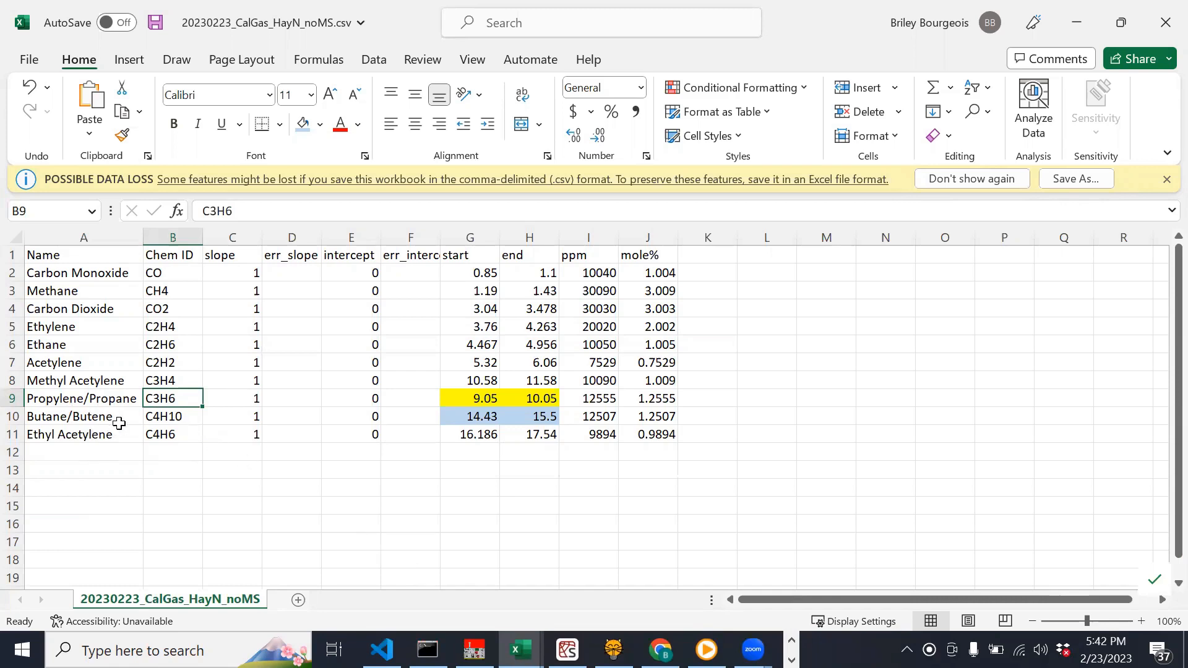
- Compare the combined names in the butane/butene and propylene/propane rows with their single-species Chem IDs
{"action": "left_click", "coordinate": [217, 421]}
{"action": "left_click", "coordinate": [148, 420]}
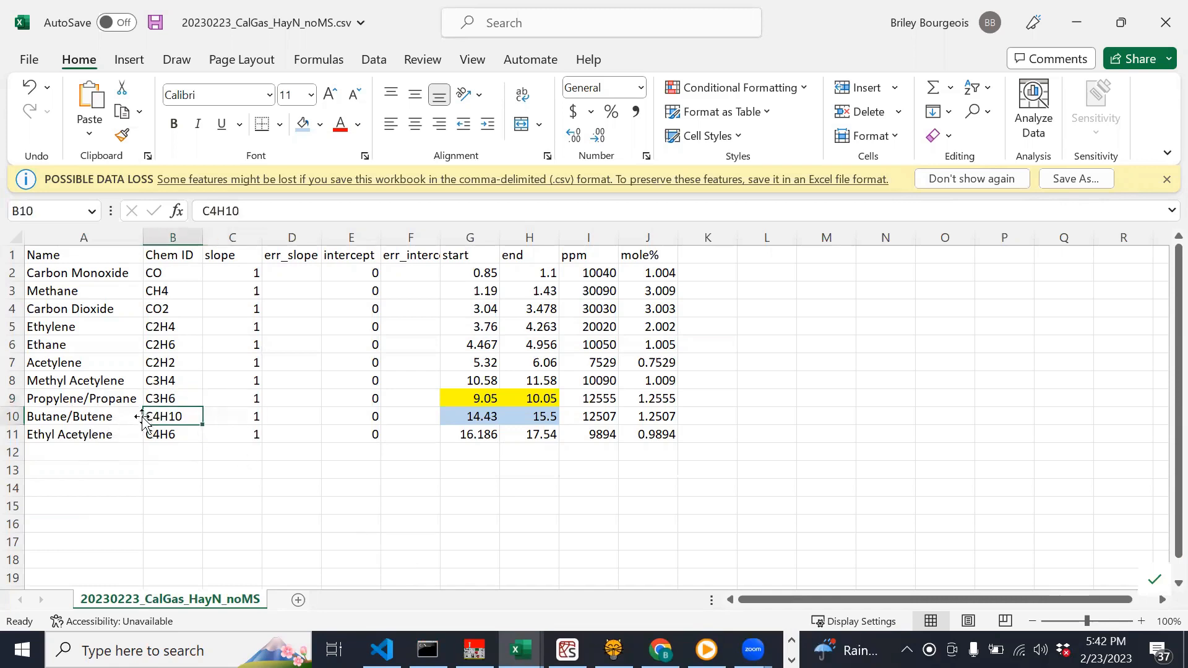
{"action": "left_click", "coordinate": [108, 412]}
{"action": "left_click", "coordinate": [104, 399]}
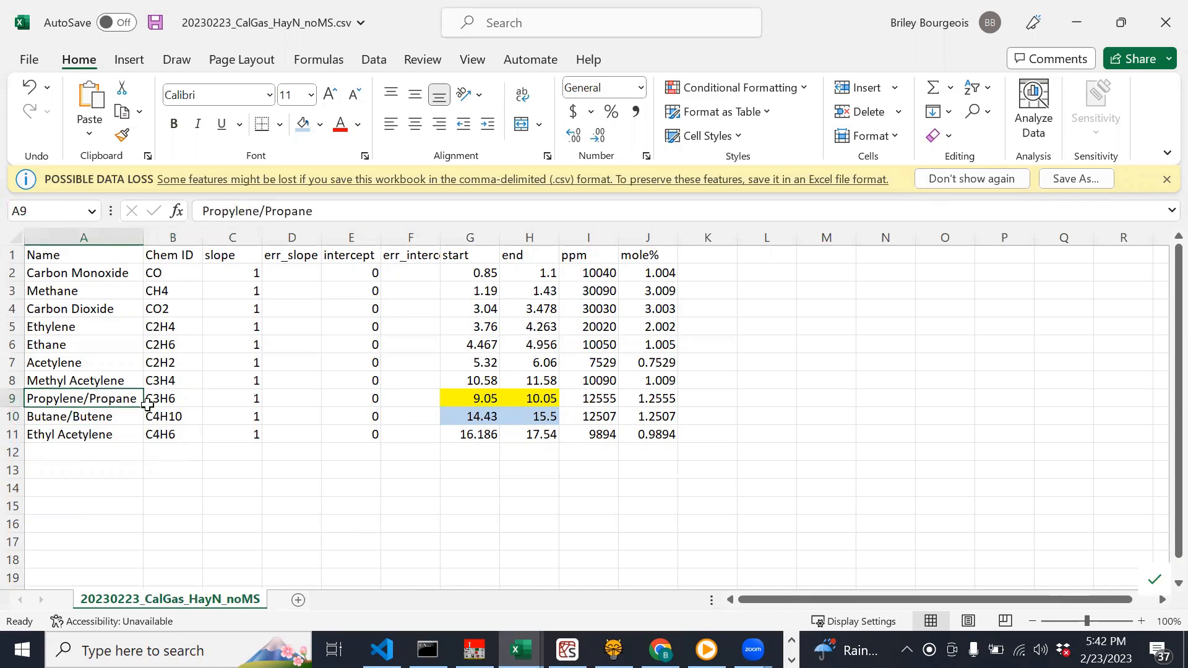
{"action": "left_click", "coordinate": [148, 407]}
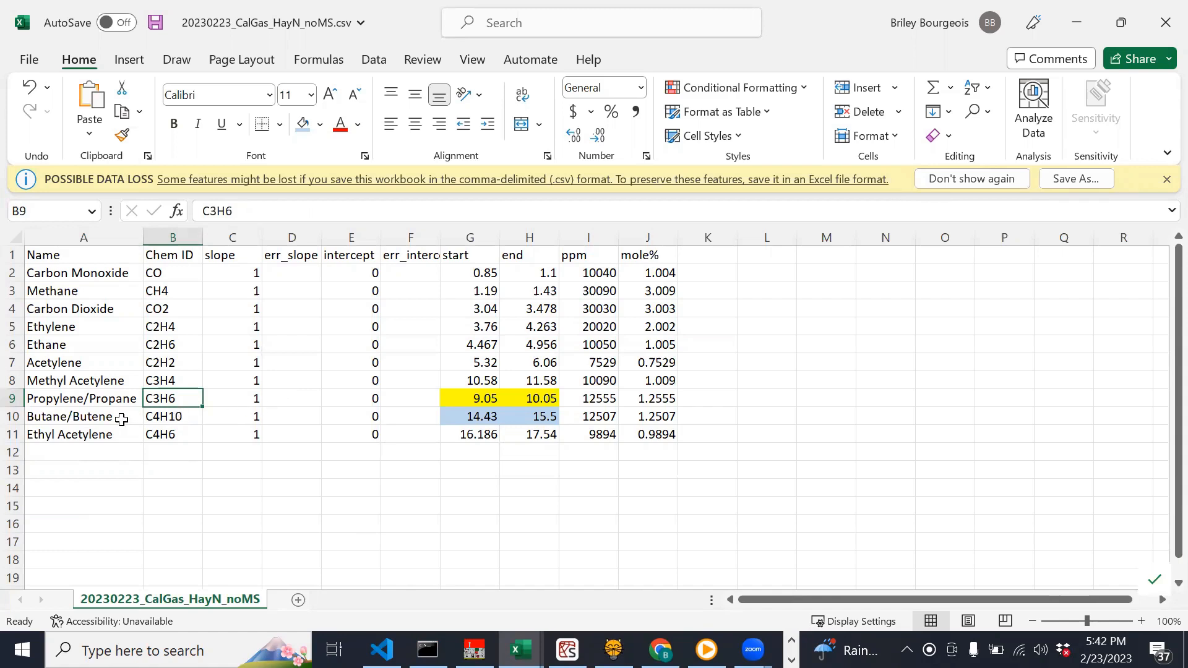
- Examine the propylene/propane row from its name across the start time to the combined mole% concentration
{"action": "left_click", "coordinate": [63, 401]}
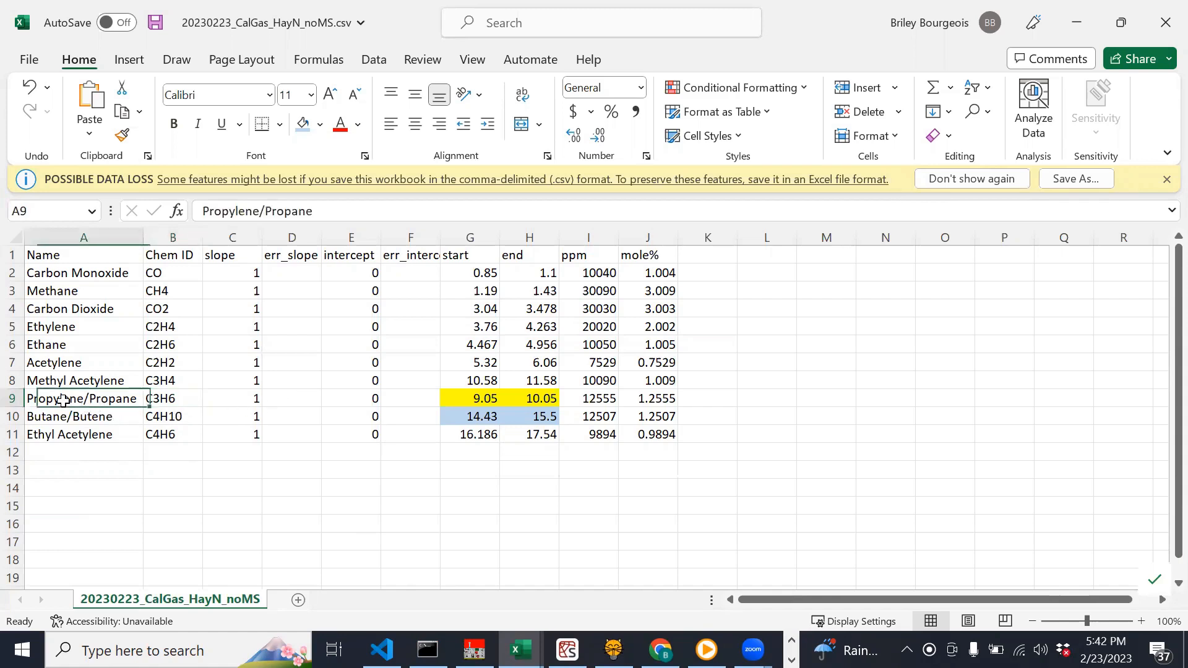
{"action": "left_click", "coordinate": [454, 403]}
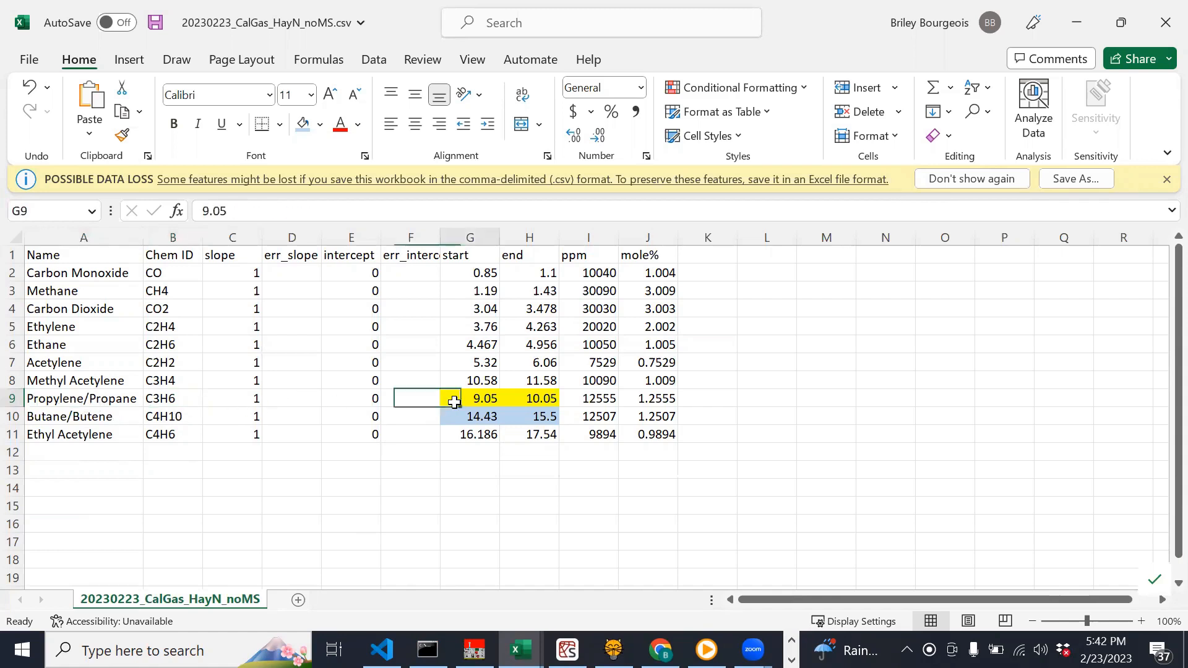
{"action": "left_click", "coordinate": [644, 392]}
{"action": "left_click", "coordinate": [691, 401]}
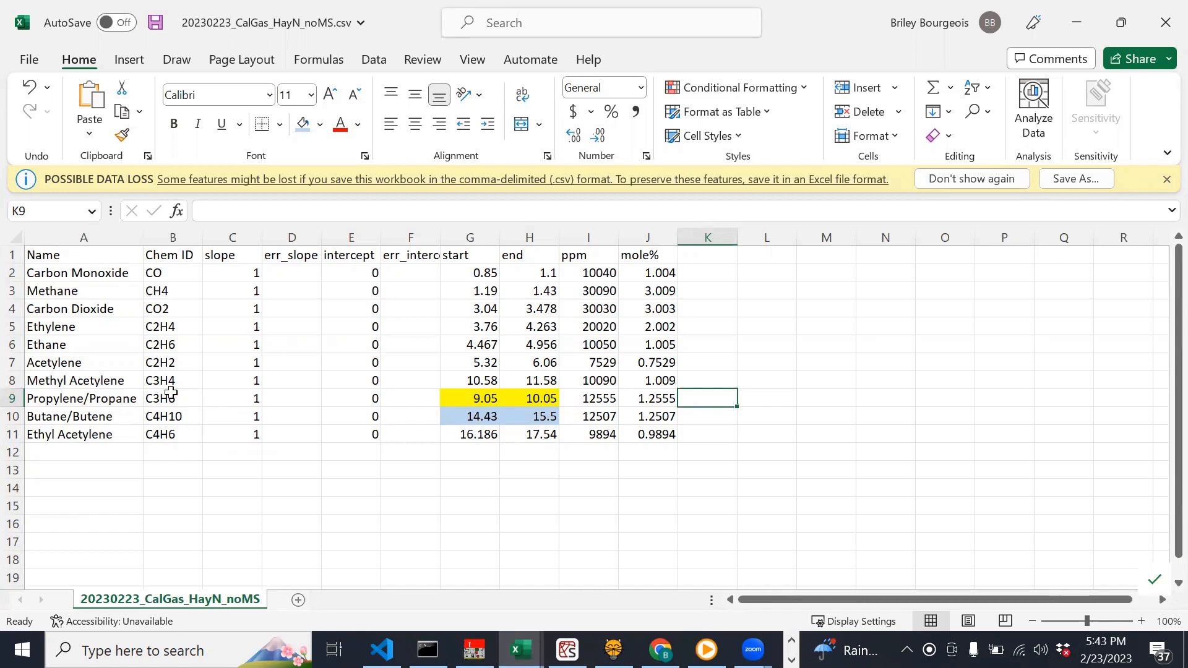
{"action": "left_click", "coordinate": [75, 399]}
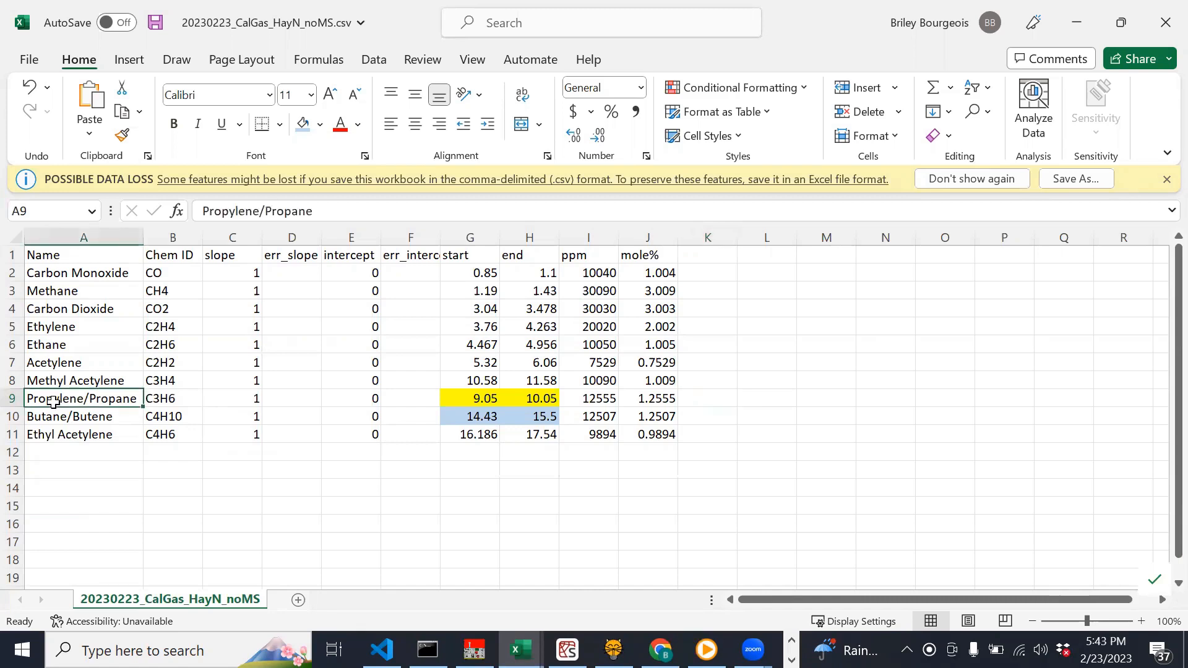
{"action": "left_click", "coordinate": [656, 399]}
{"action": "left_click", "coordinate": [719, 396]}
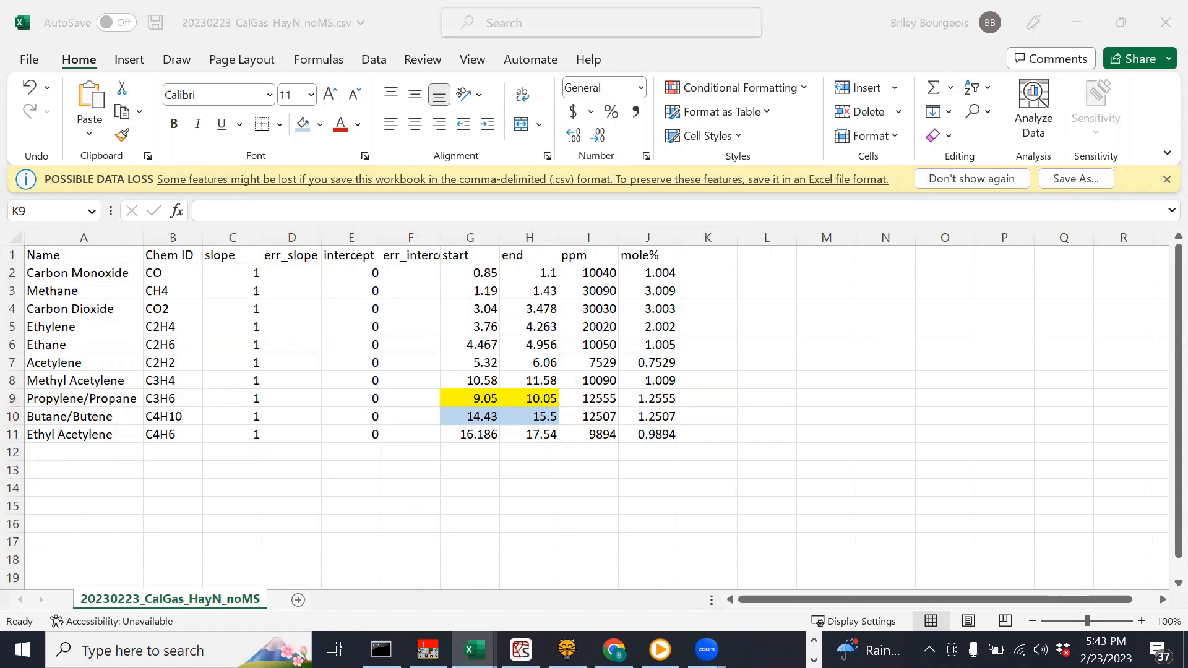
- Open the 2 0.4CalGas_0.0C2H2_0.6Ar_0.0Arfrac data folder in File Explorer and look through its FID files, selecting FID02..ASC
{"action": "key", "text": "alt+Tab"}
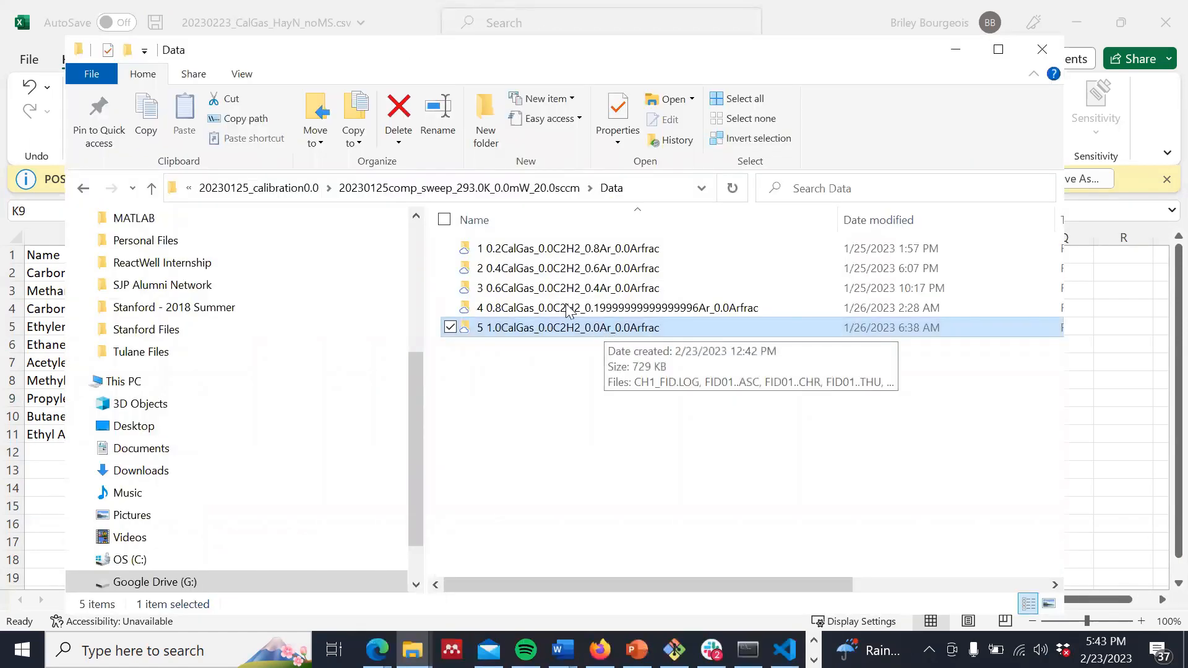
{"action": "left_click", "coordinate": [590, 248]}
{"action": "double_click", "coordinate": [610, 269]}
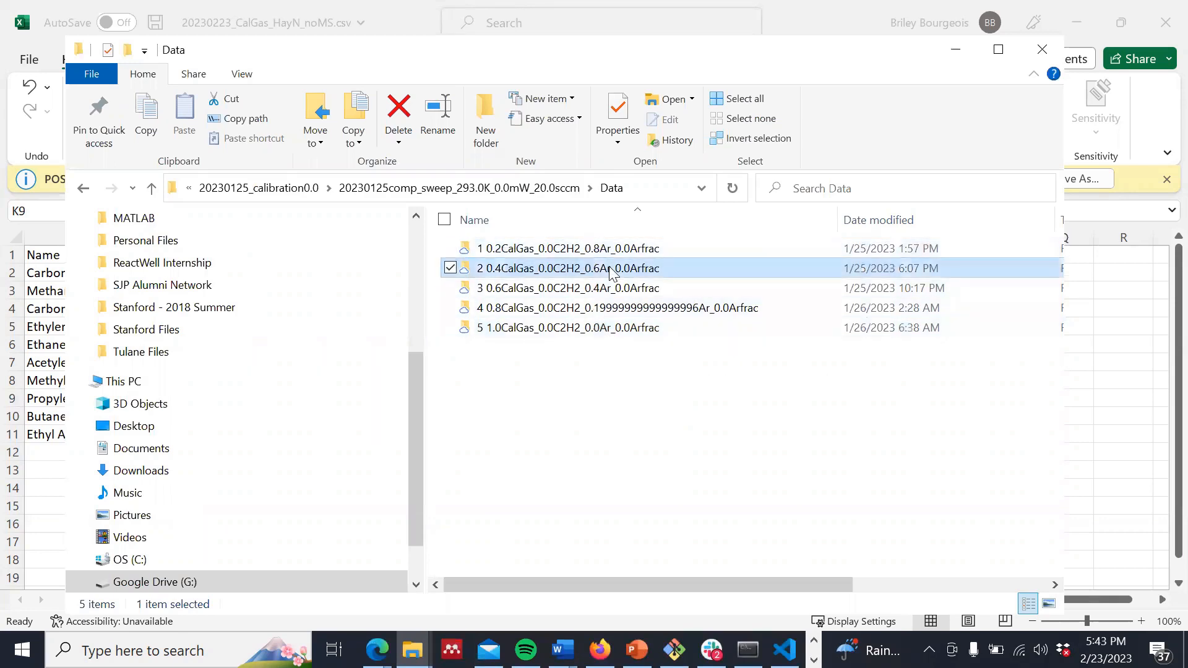
{"action": "scroll", "coordinate": [647, 285], "scroll_direction": "down", "scroll_amount": 1}
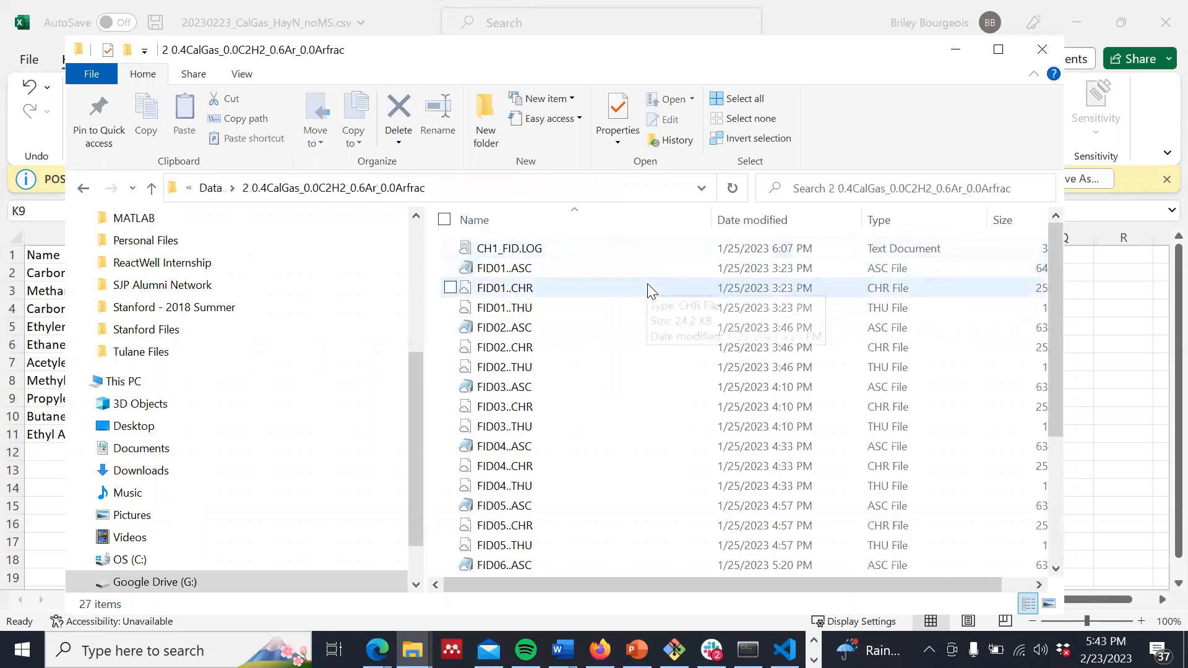
{"action": "scroll", "coordinate": [650, 290], "scroll_direction": "down", "scroll_amount": 2}
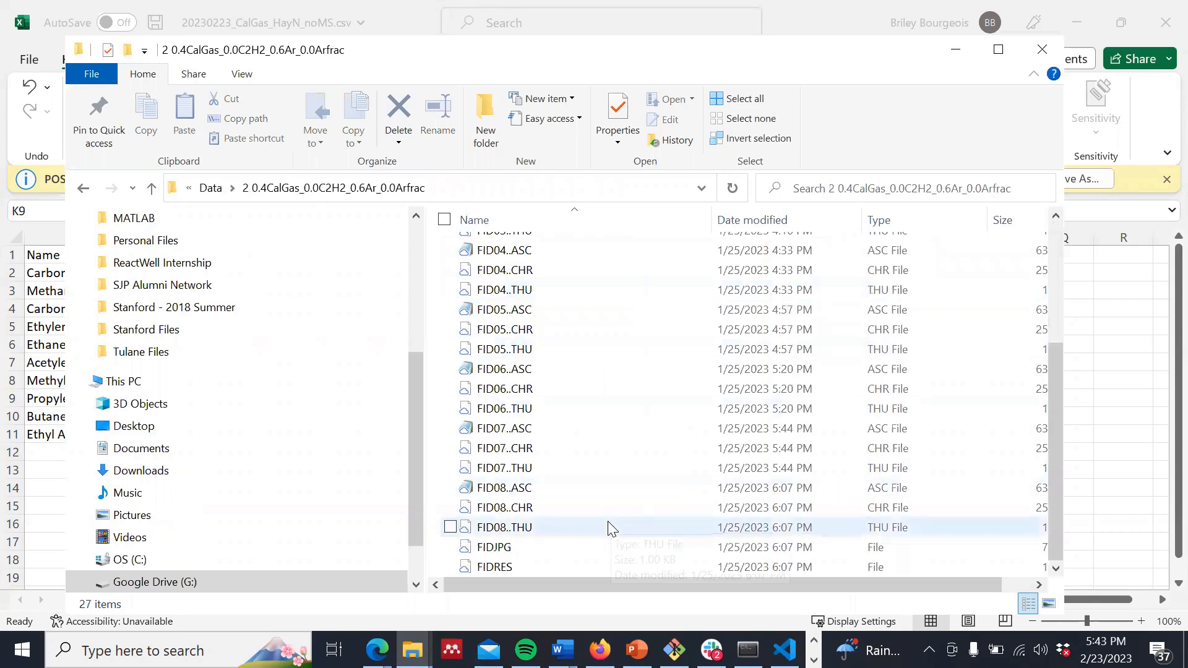
{"action": "scroll", "coordinate": [607, 526], "scroll_direction": "up", "scroll_amount": 4}
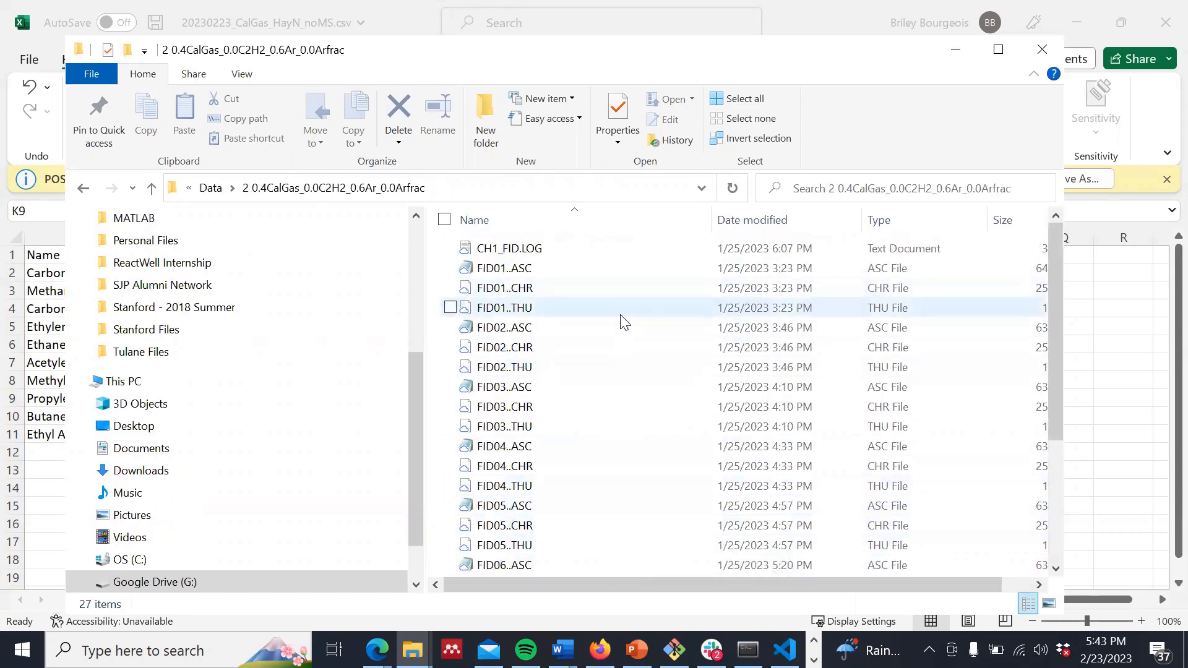
{"action": "left_click", "coordinate": [592, 325]}
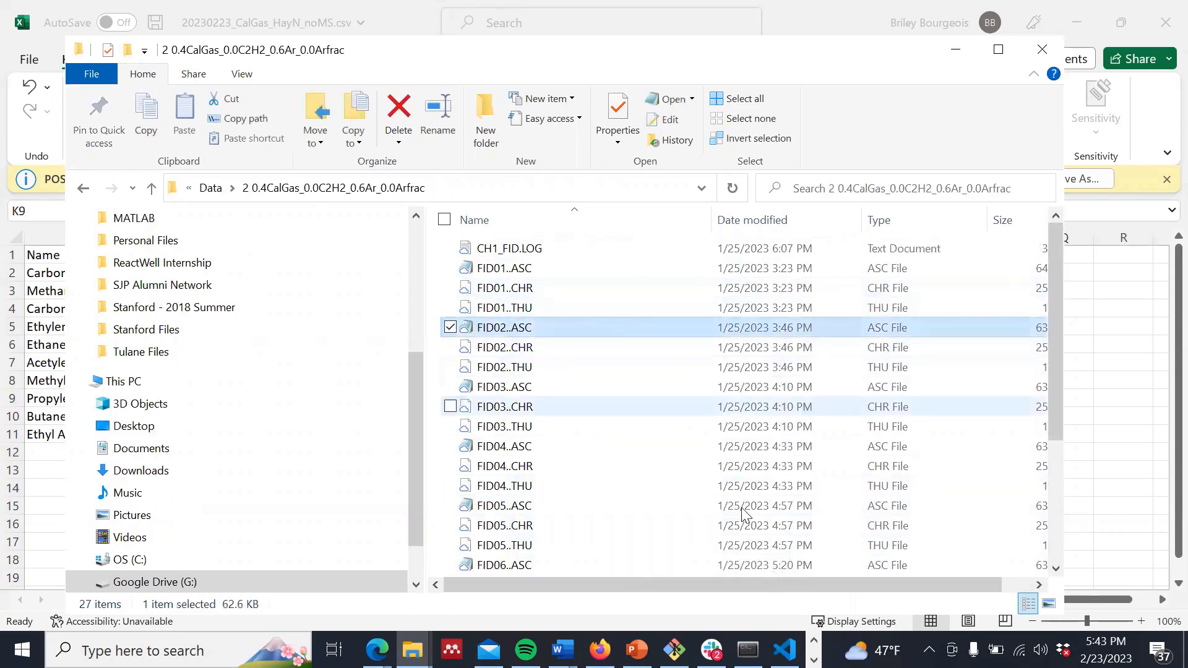
- Review the labelled chromatogram peaks in PeakSimple and return to the FID data folder in File Explorer
{"action": "left_click", "coordinate": [814, 660]}
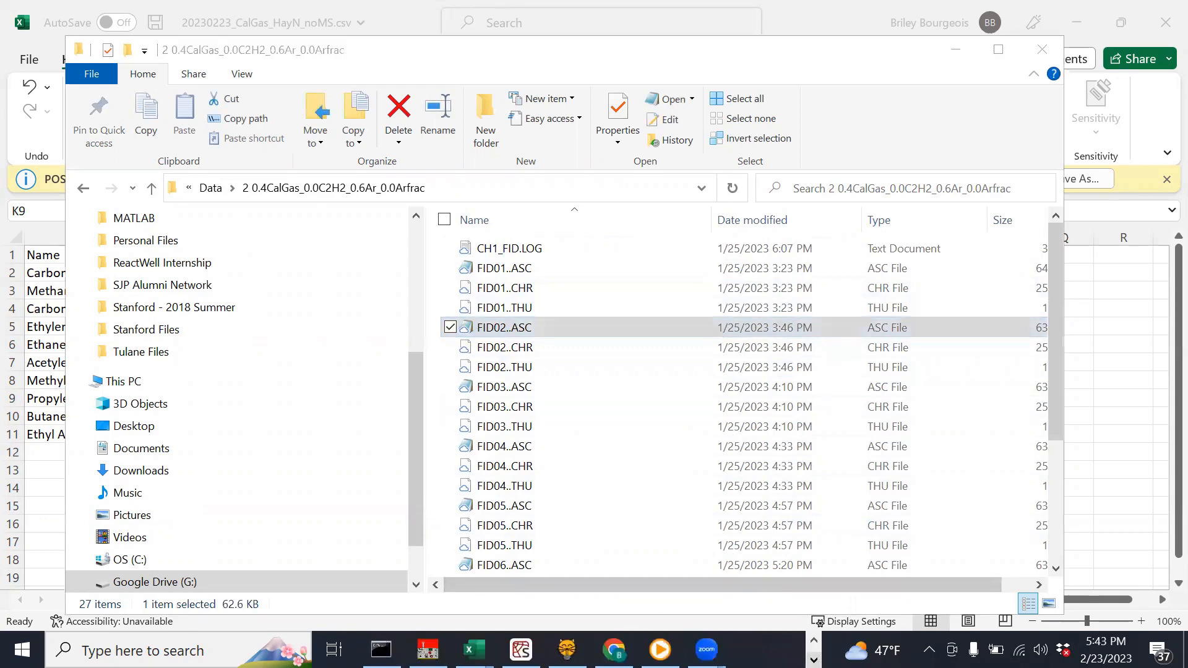
{"action": "left_click", "coordinate": [427, 650]}
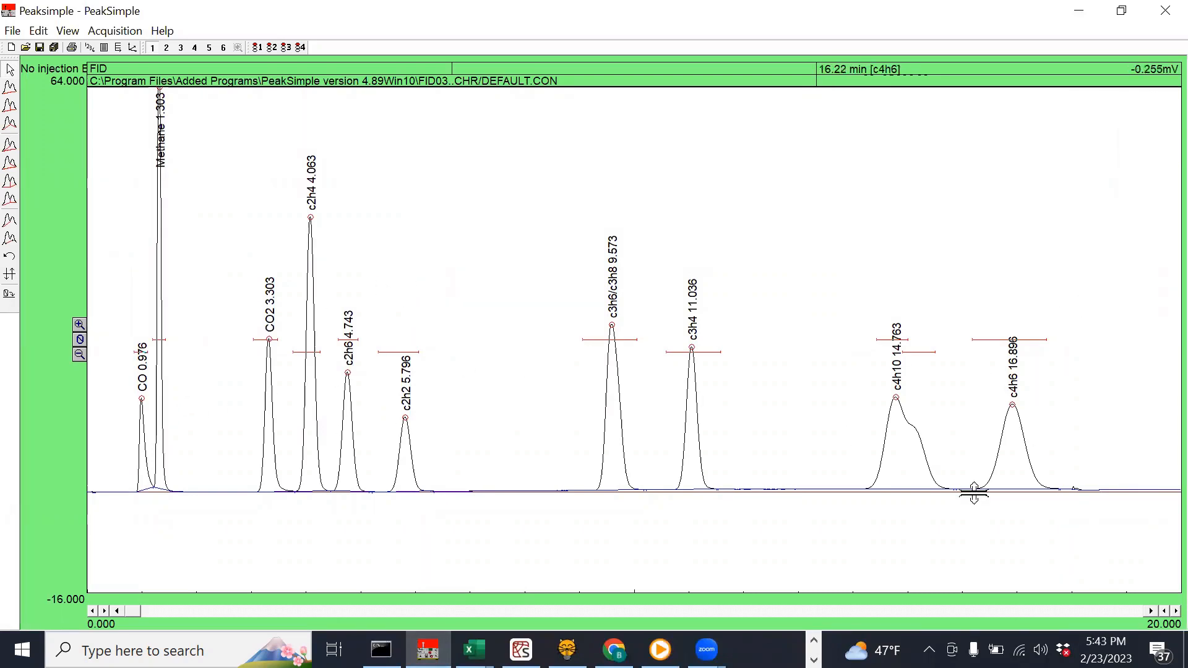
{"action": "left_click", "coordinate": [1077, 16]}
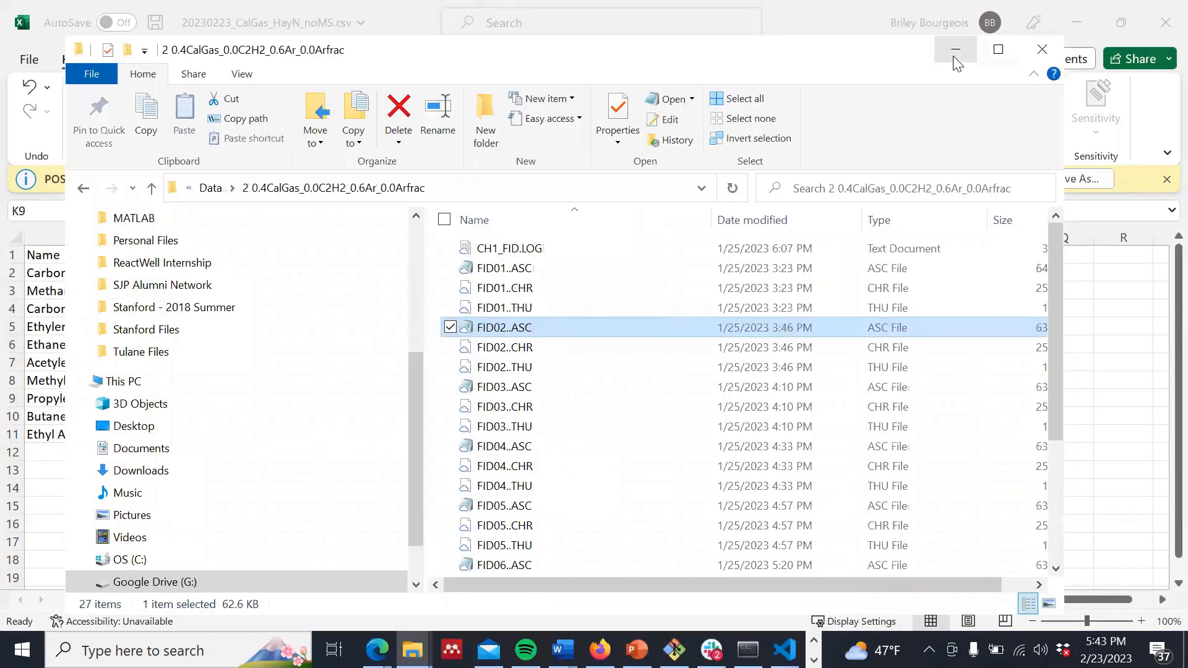
- Return to 20230223_CalGas_HayN_noMS.csv in Excel and look over the whole calibration gas table
{"action": "left_click", "coordinate": [959, 57]}
{"action": "left_click", "coordinate": [594, 418]}
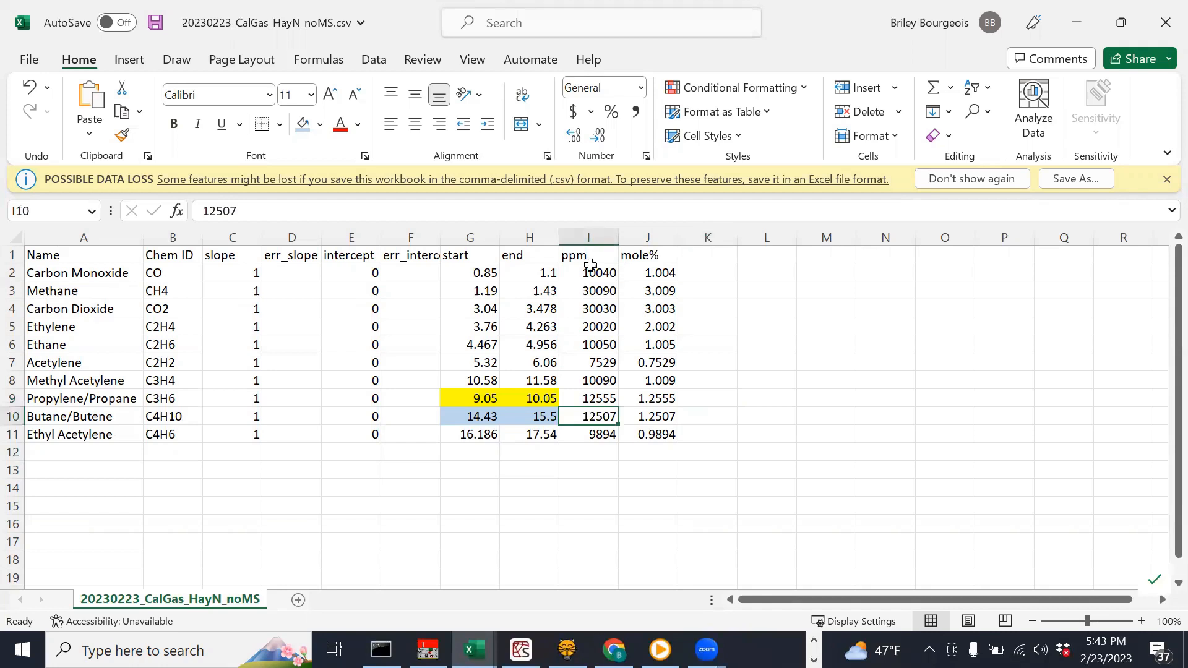
{"action": "left_click_drag", "start_coordinate": [73, 261], "coordinate": [703, 449]}
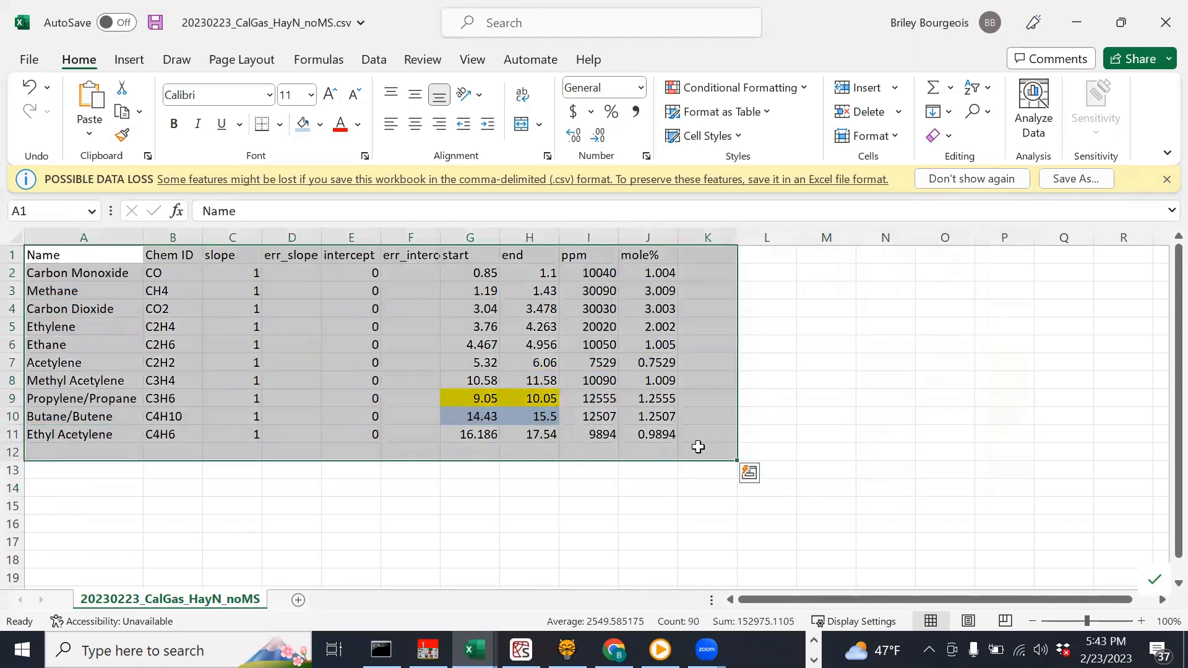
{"action": "left_click", "coordinate": [526, 488]}
- Examine the start and end time columns for all gases from Carbon Monoxide to Ethyl Acetylene
{"action": "left_click", "coordinate": [480, 434]}
{"action": "left_click", "coordinate": [484, 412]}
{"action": "left_click", "coordinate": [494, 386]}
{"action": "left_click", "coordinate": [491, 340]}
{"action": "left_click", "coordinate": [503, 307]}
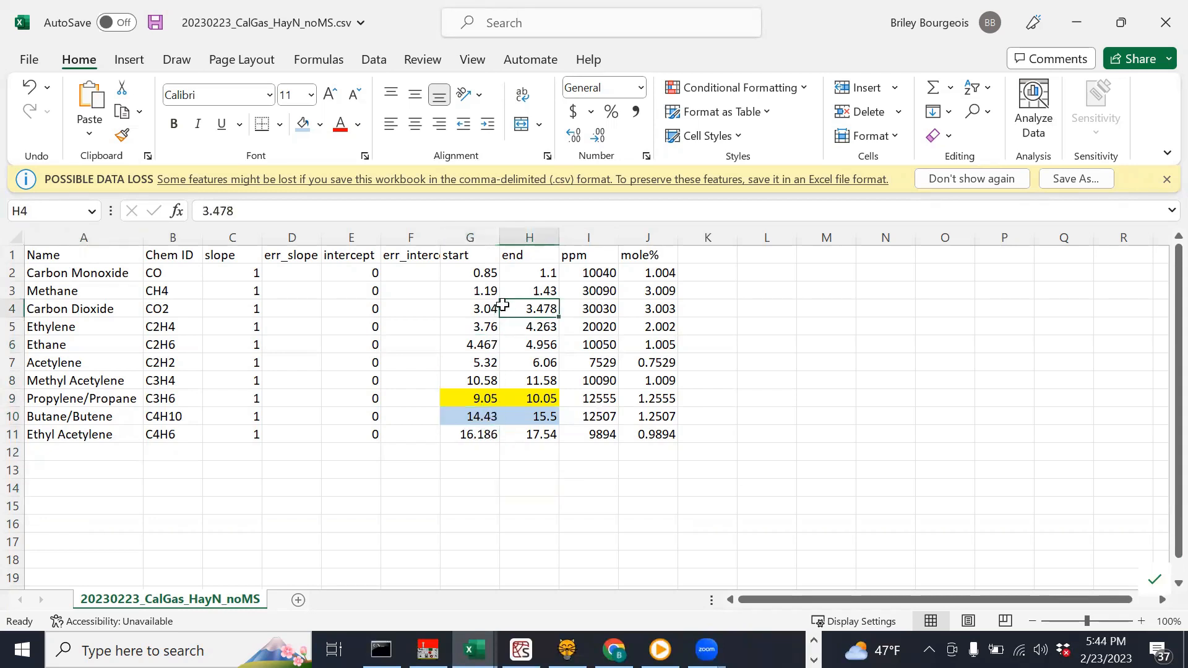
{"action": "left_click", "coordinate": [549, 274]}
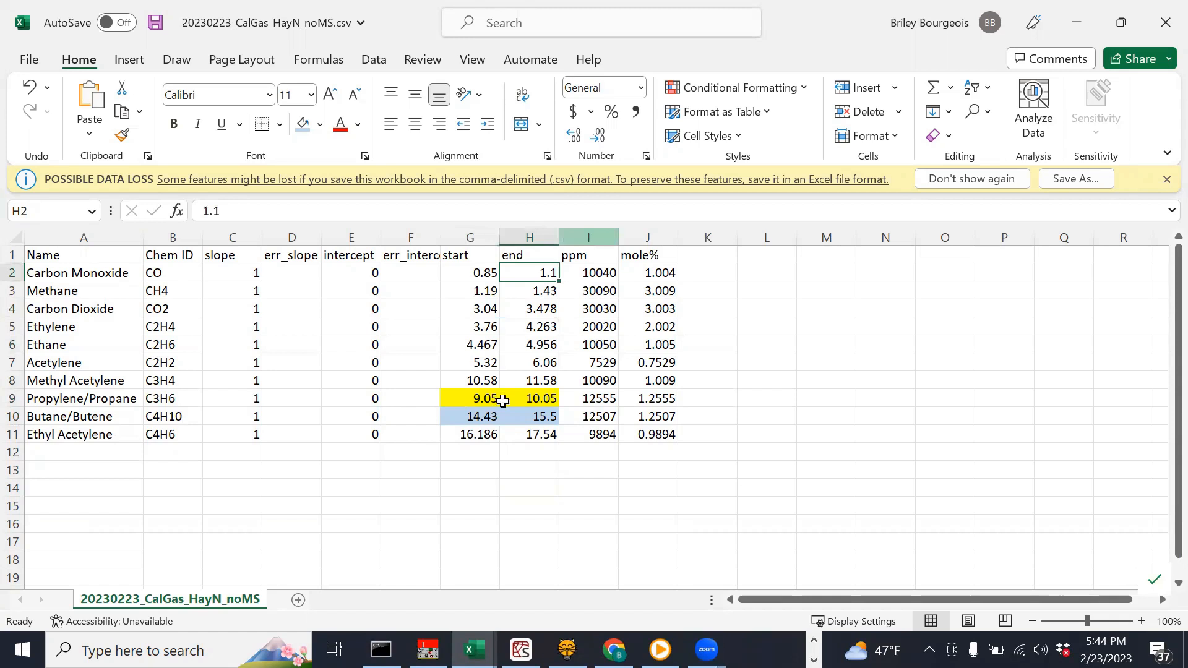
{"action": "left_click_drag", "start_coordinate": [460, 440], "coordinate": [554, 259]}
{"action": "left_click", "coordinate": [514, 342]}
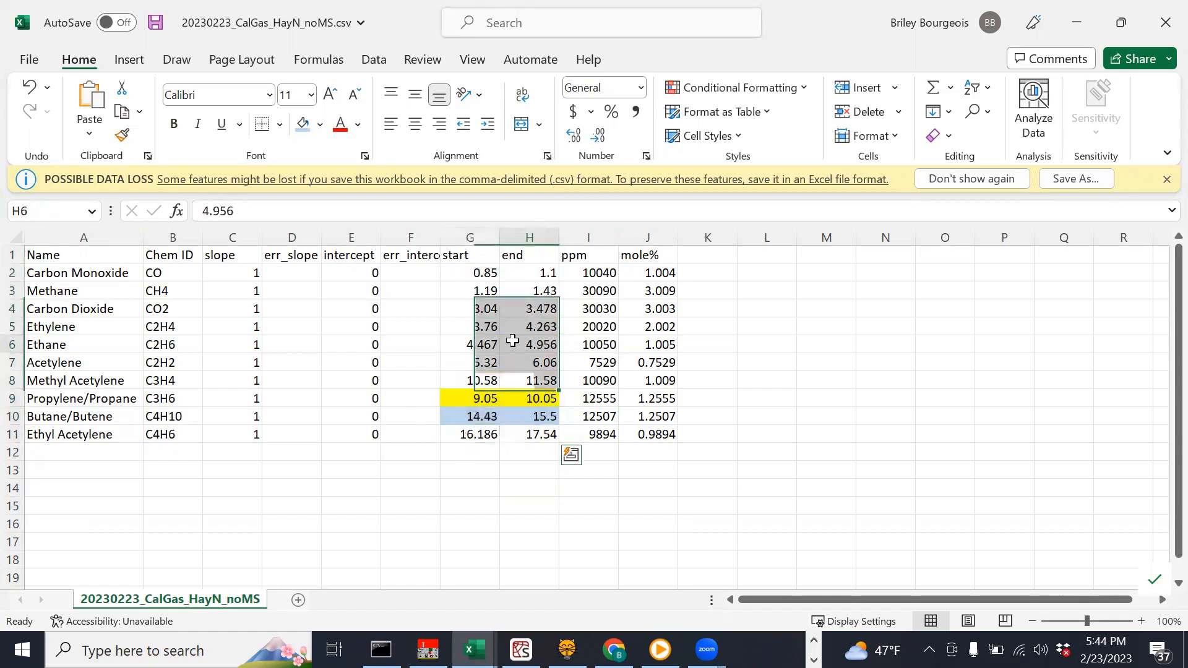
{"action": "left_click_drag", "start_coordinate": [465, 255], "coordinate": [533, 439]}
{"action": "left_click", "coordinate": [480, 295]}
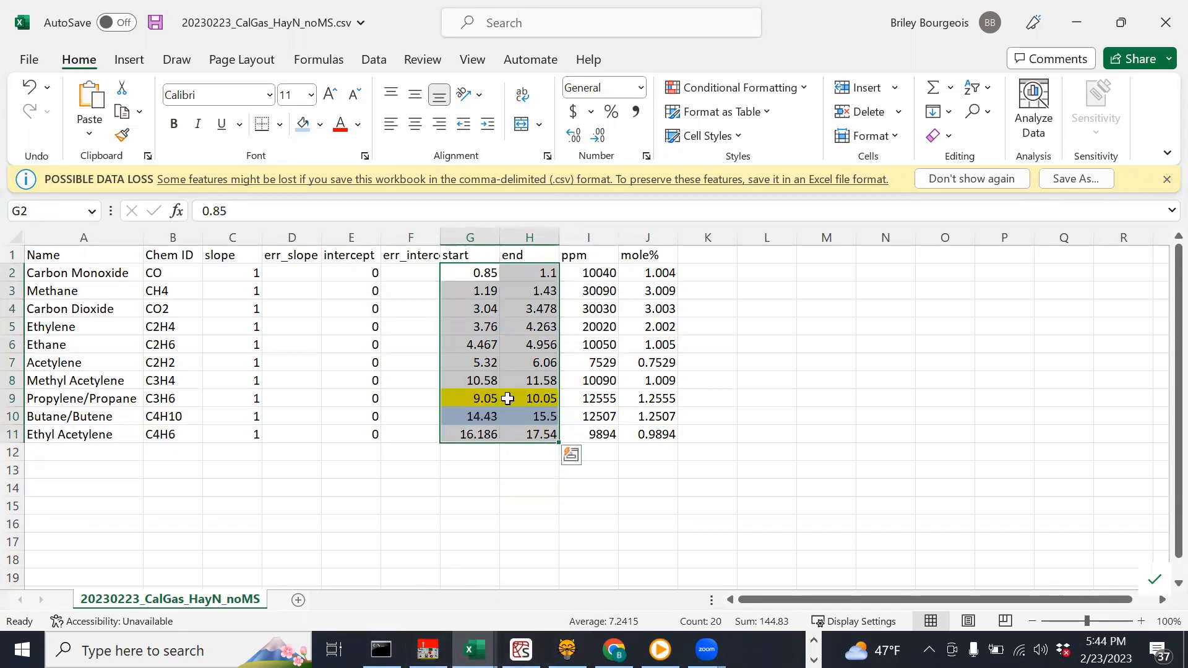
{"action": "left_click", "coordinate": [472, 465]}
- Review the Channel 1 component names and start/end times in PeakSimple, and return to 20230223_CalGas_HayN_noMS.csv in Excel
{"action": "left_click", "coordinate": [427, 650]}
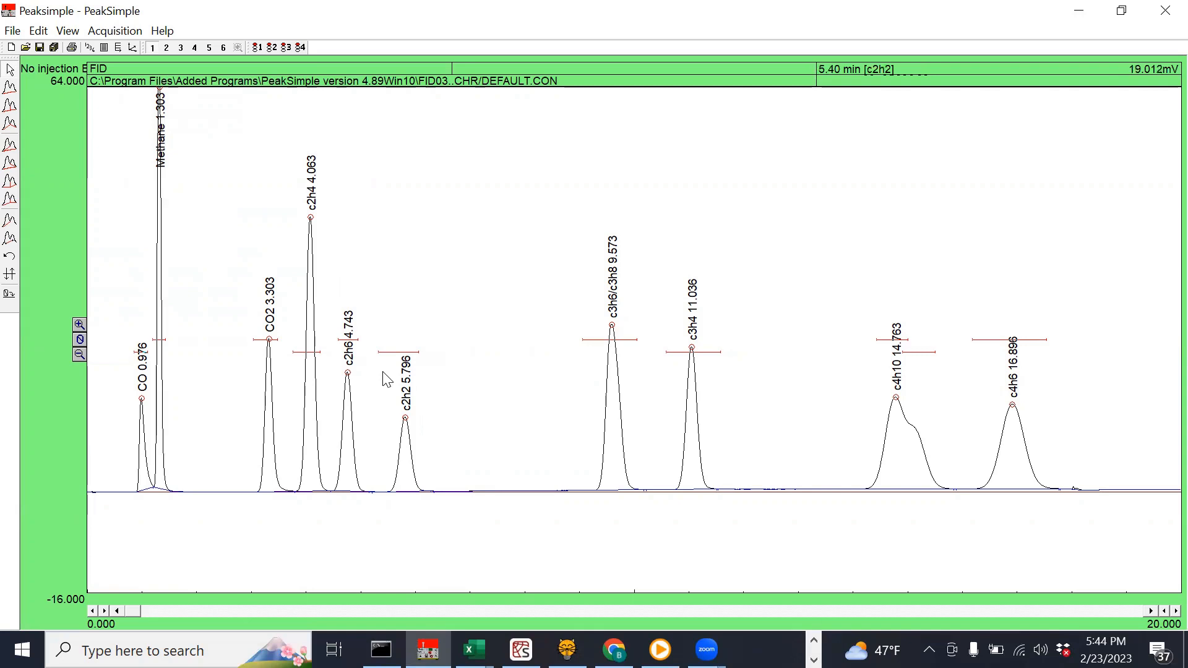
{"action": "left_click", "coordinate": [90, 49]}
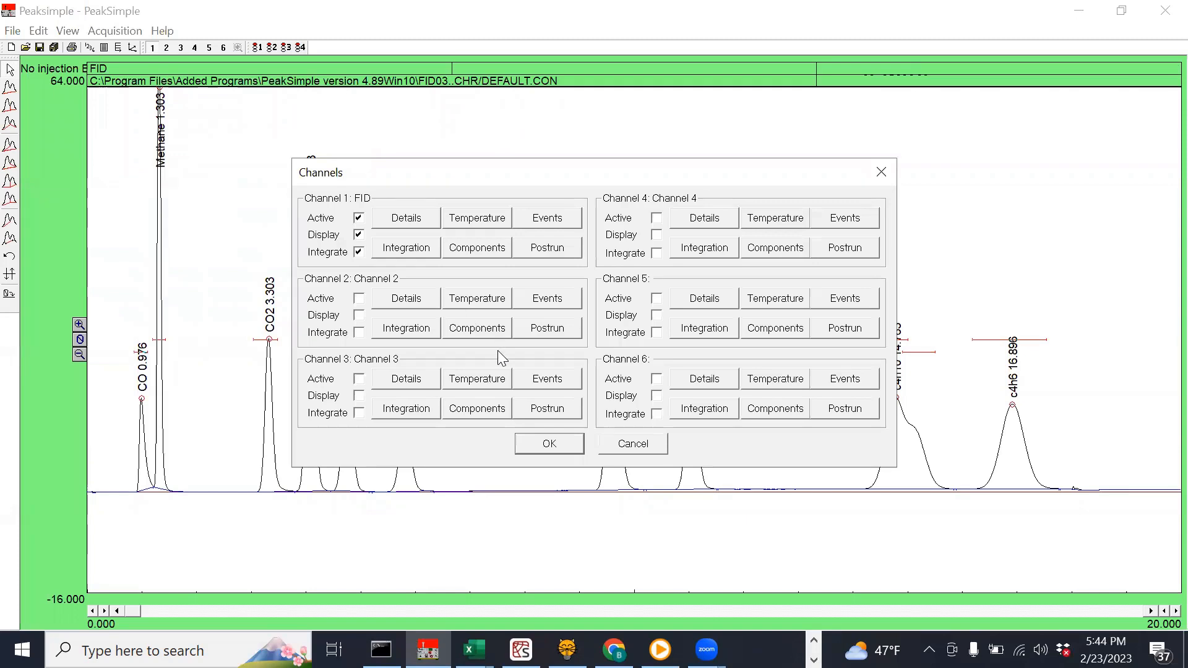
{"action": "left_click", "coordinate": [480, 246]}
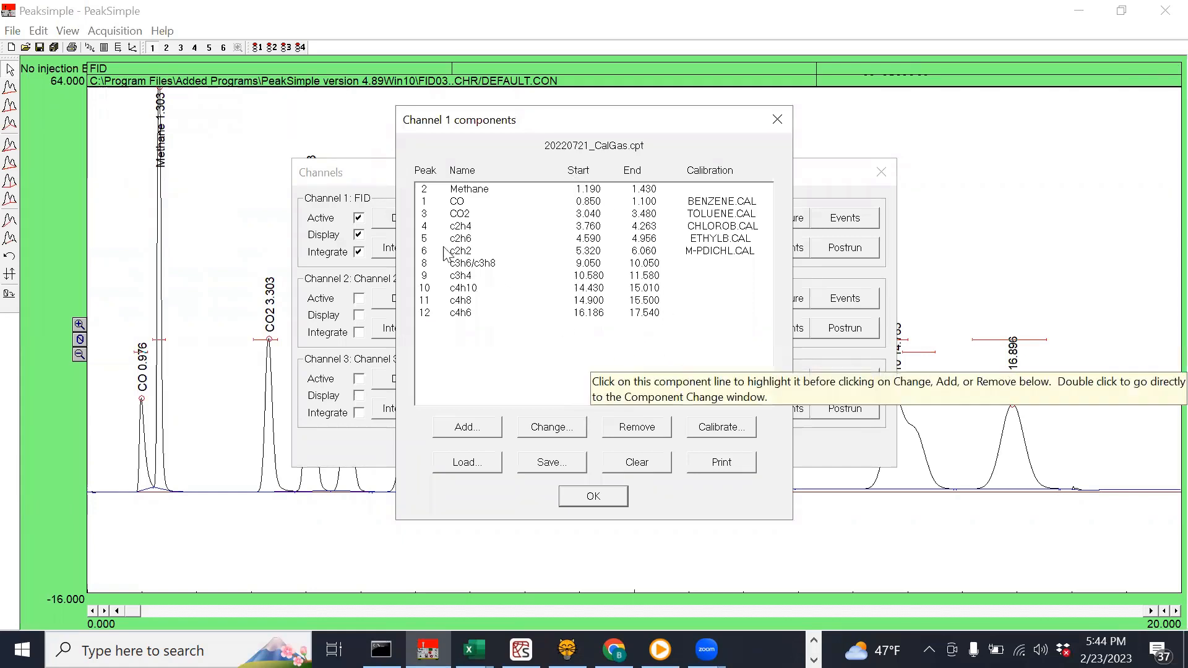
{"action": "left_click_drag", "start_coordinate": [453, 193], "coordinate": [540, 196]}
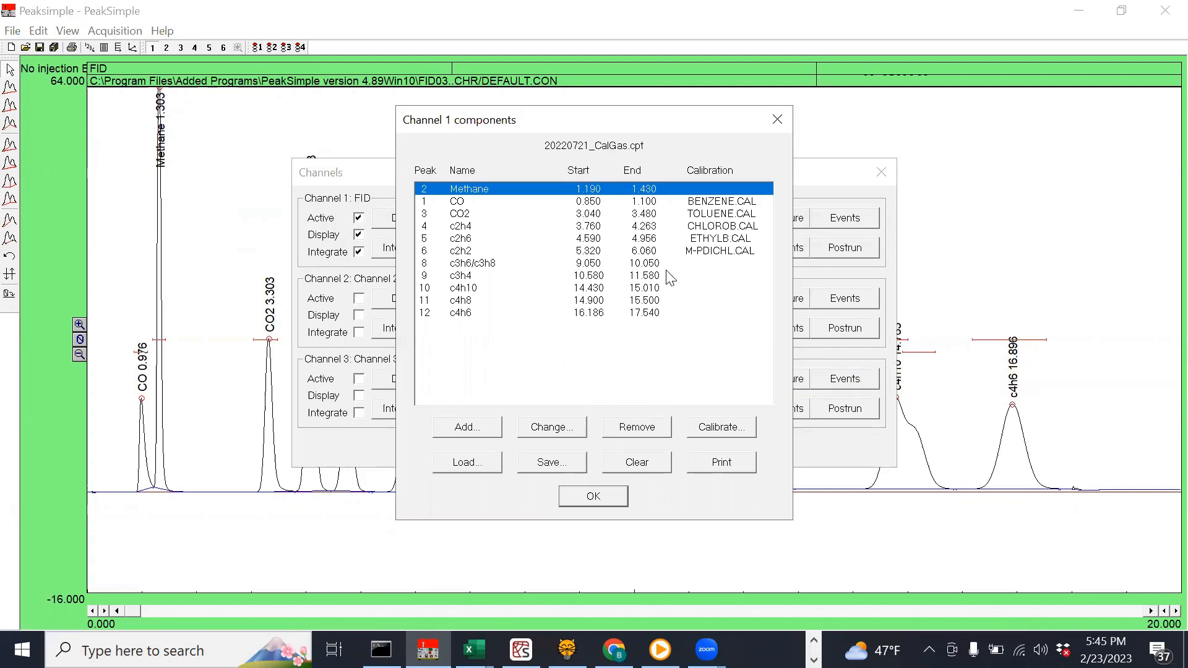
{"action": "left_click", "coordinate": [778, 120]}
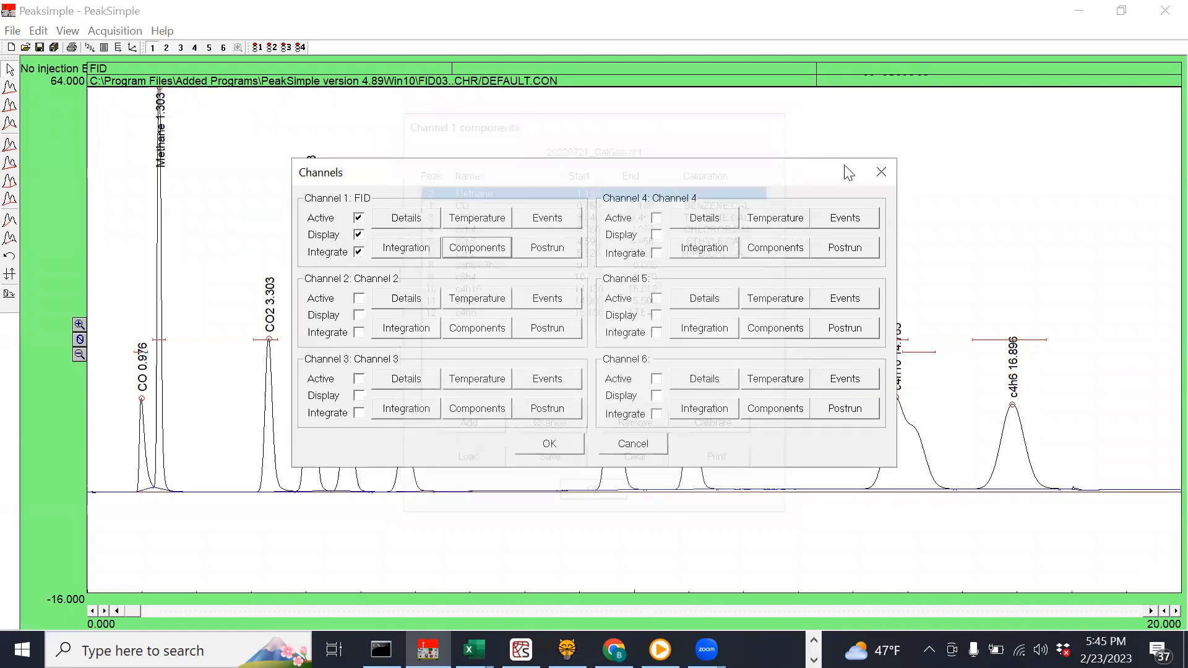
{"action": "left_click", "coordinate": [881, 172]}
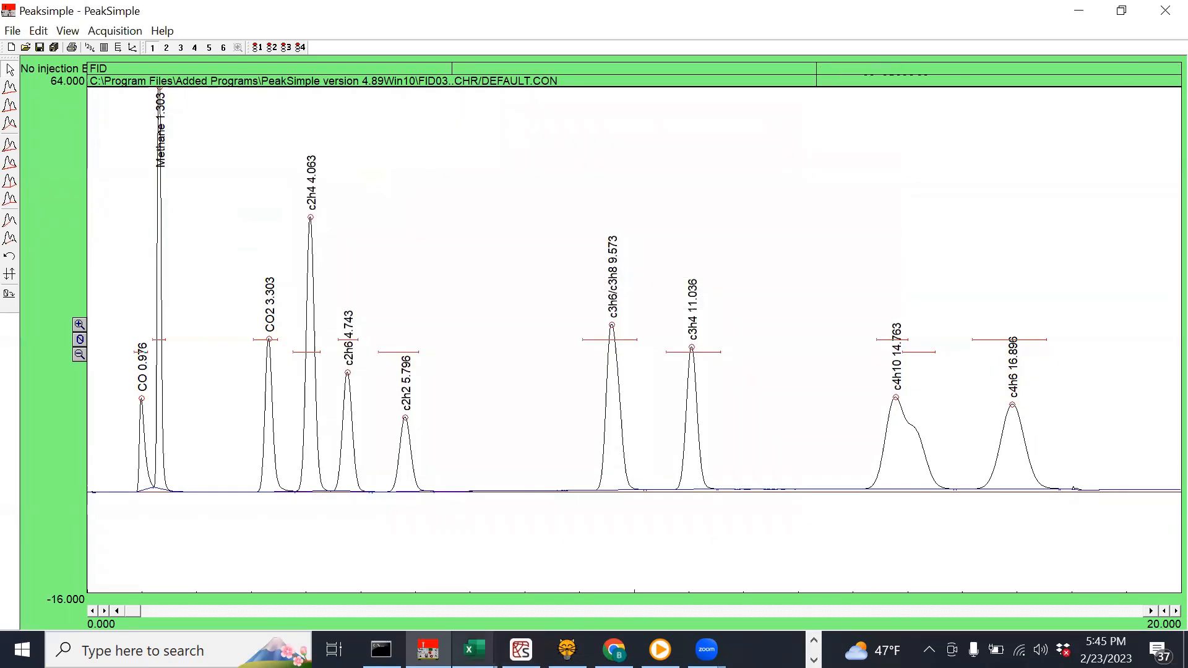
{"action": "mouse_move", "coordinate": [474, 650]}
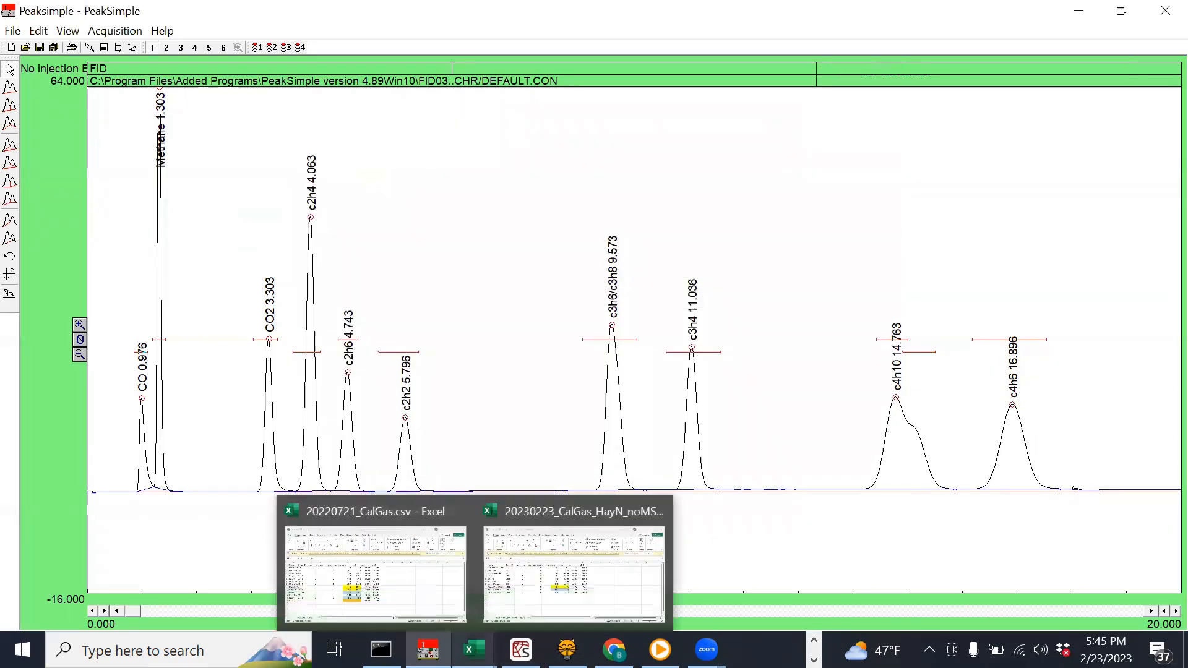
{"action": "left_click", "coordinate": [573, 578]}
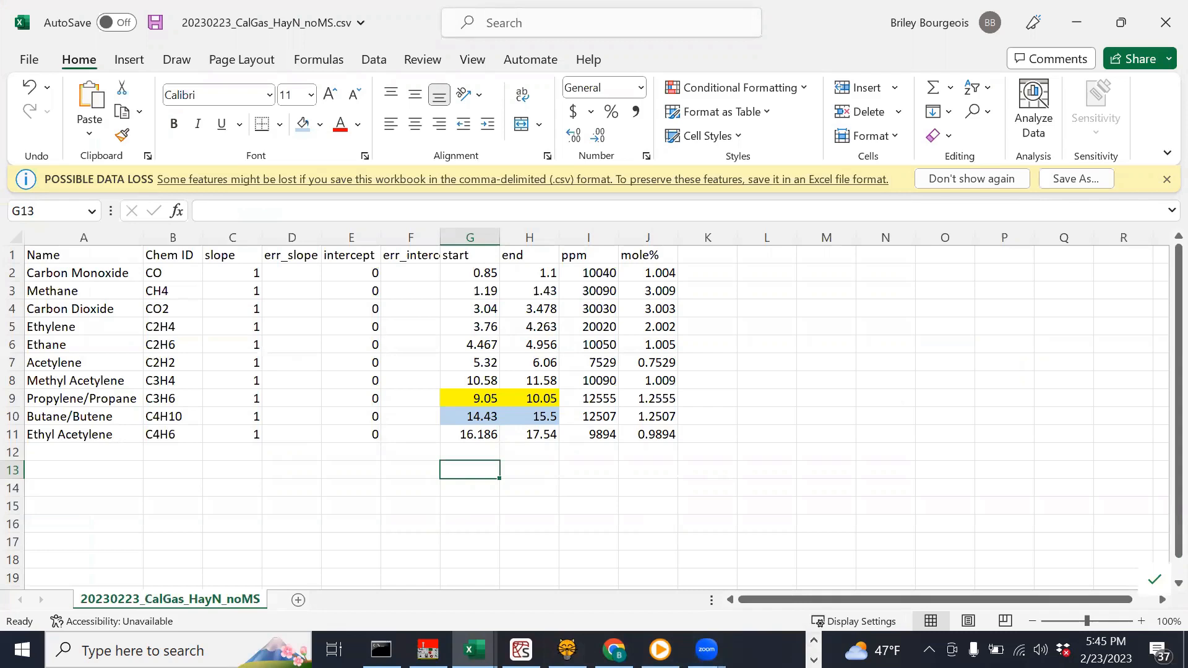
- Switch to Spyder, maximize its window and bring up the run_calibration.py script
{"action": "key", "text": "alt+Tab"}
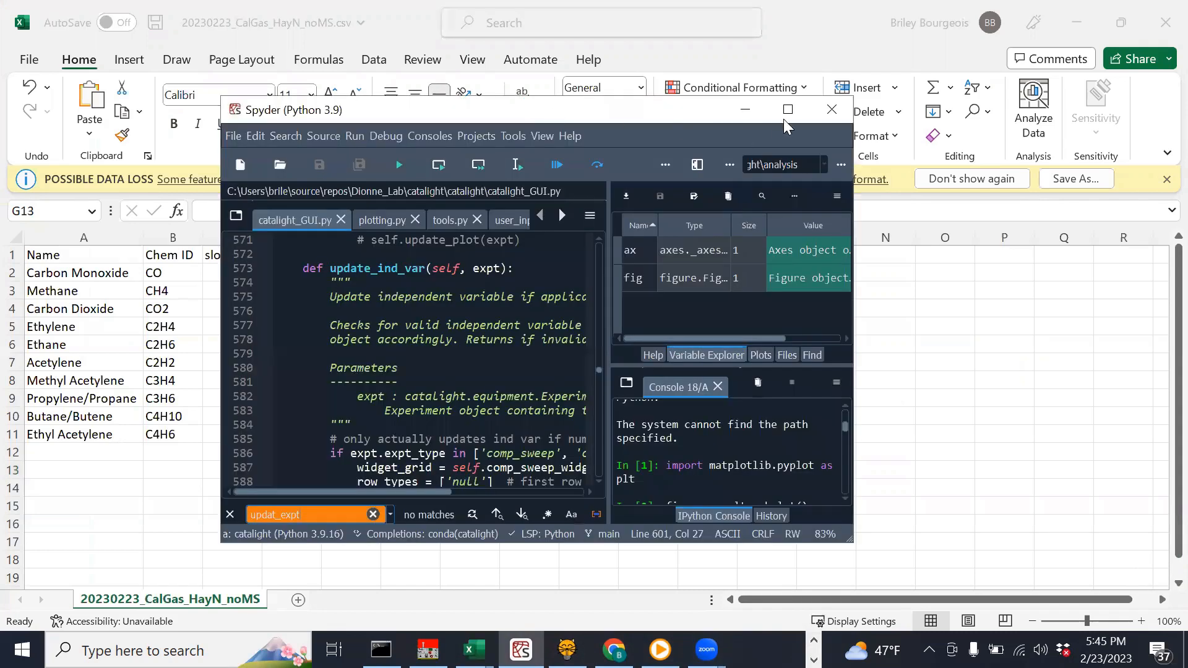
{"action": "left_click", "coordinate": [785, 117]}
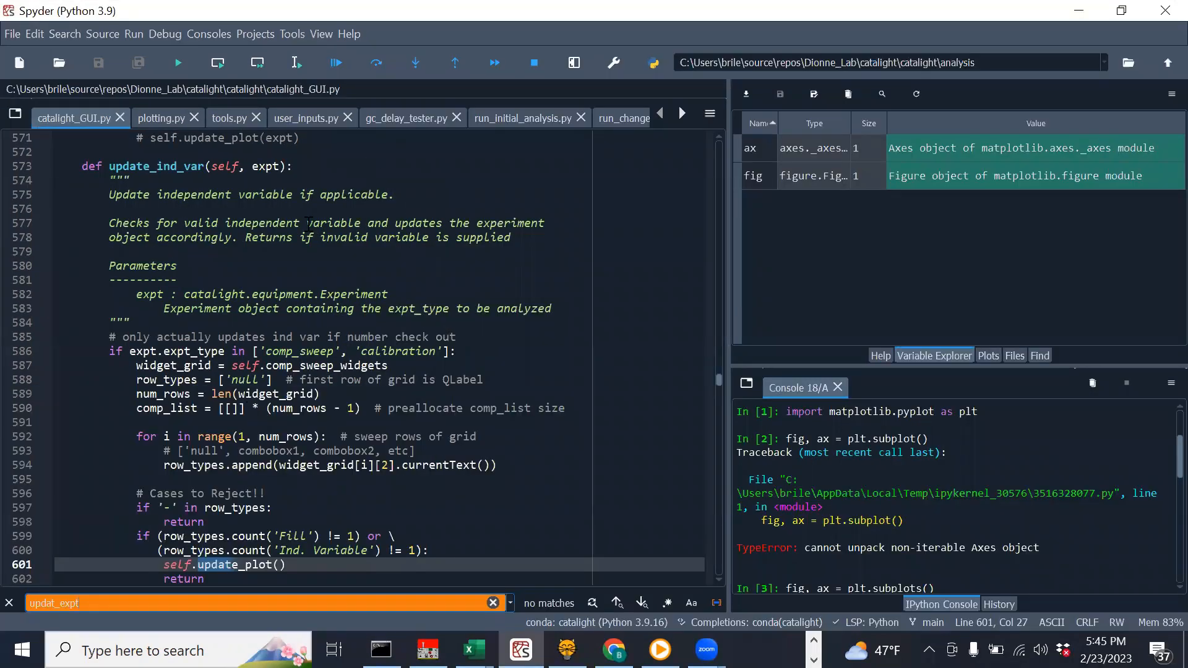
{"action": "left_click", "coordinate": [682, 114]}
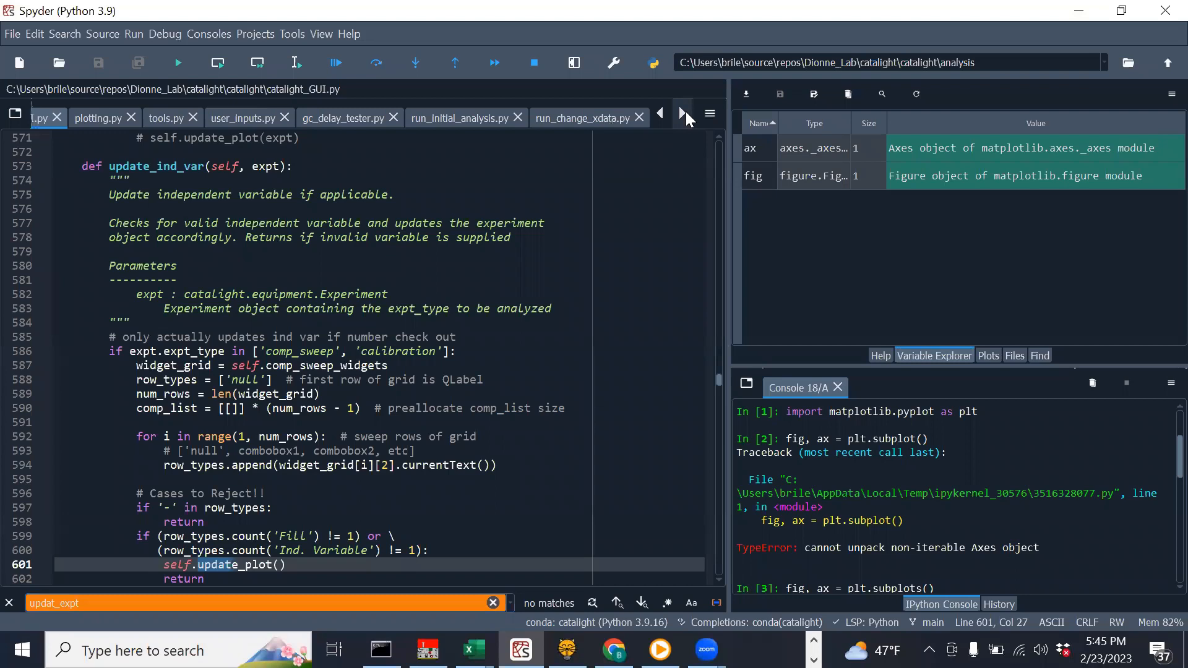
{"action": "left_click", "coordinate": [683, 113]}
{"action": "left_click", "coordinate": [683, 114]}
{"action": "left_click", "coordinate": [397, 120]}
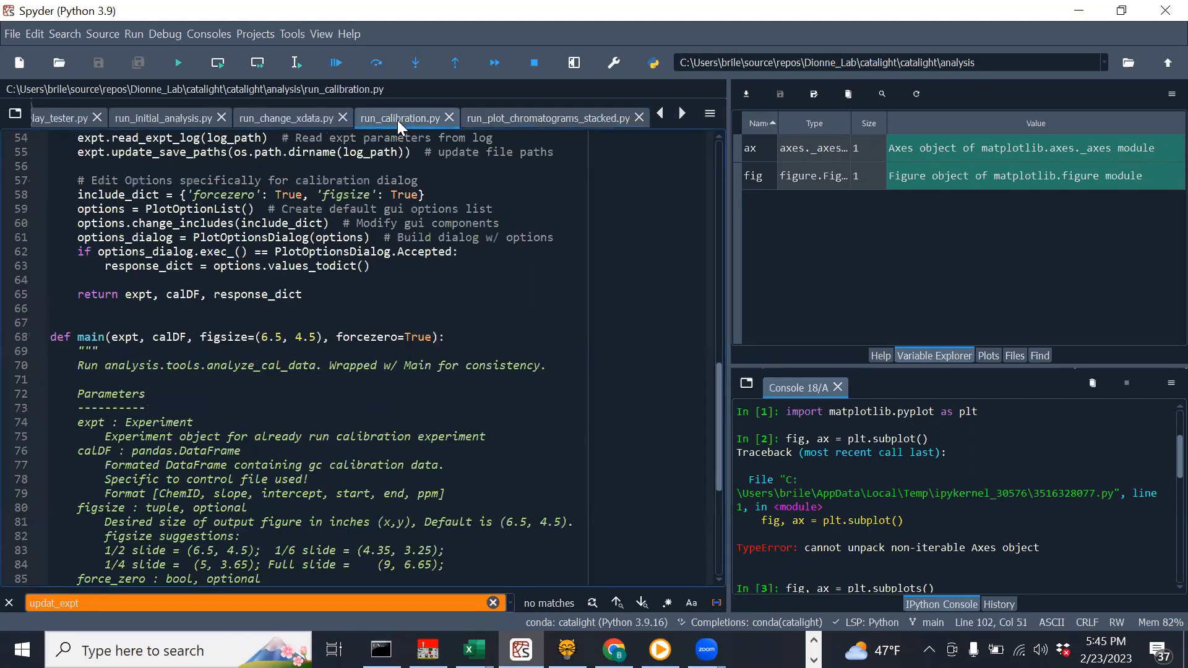
- Examine the get_user_inputs function and its documented parameters in run_calibration.py
{"action": "scroll", "coordinate": [280, 227], "scroll_direction": "up", "scroll_amount": 8}
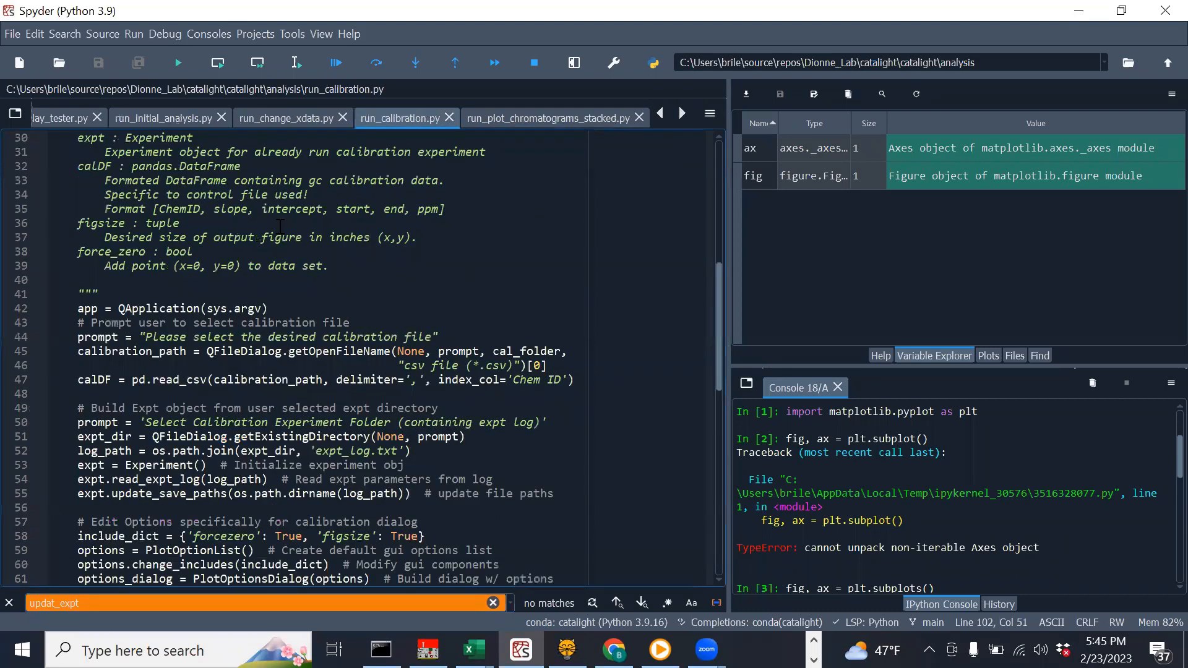
{"action": "scroll", "coordinate": [280, 227], "scroll_direction": "up", "scroll_amount": 9}
{"action": "scroll", "coordinate": [282, 235], "scroll_direction": "down", "scroll_amount": 6}
{"action": "scroll", "coordinate": [215, 345], "scroll_direction": "up", "scroll_amount": 3}
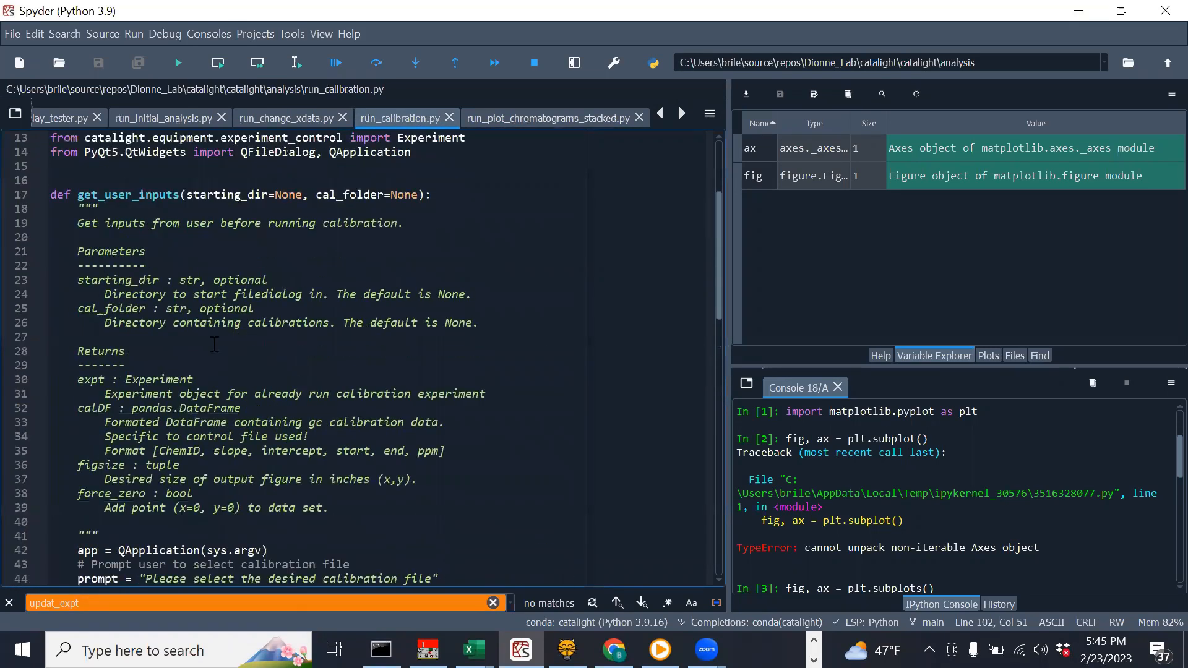
{"action": "left_click", "coordinate": [134, 254]}
{"action": "left_click", "coordinate": [104, 200]}
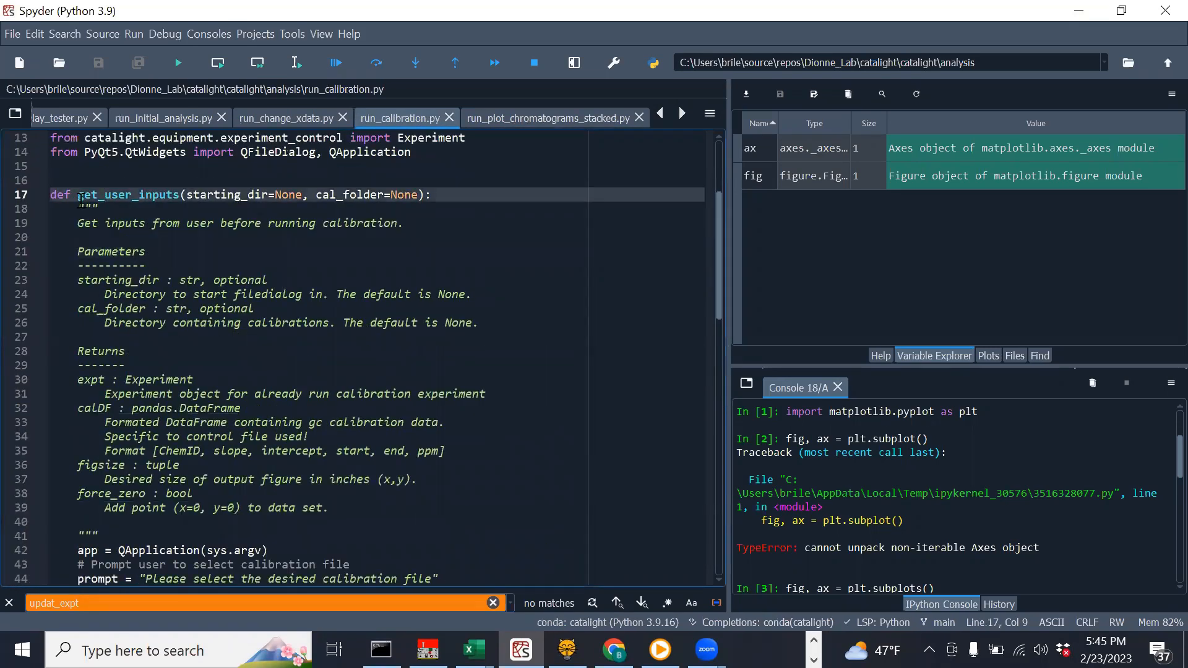
{"action": "left_click_drag", "start_coordinate": [70, 191], "coordinate": [258, 195]}
{"action": "left_click", "coordinate": [233, 265]}
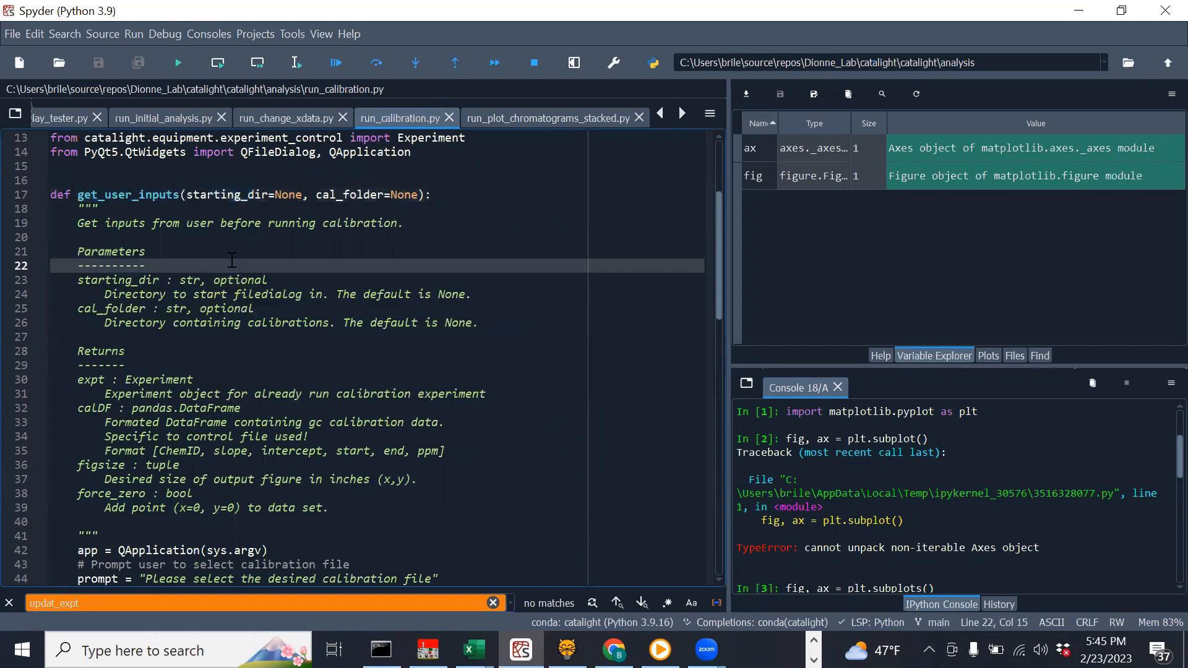
- Examine the arguments of the main function and the calls at the end of run_calibration.py
{"action": "scroll", "coordinate": [232, 260], "scroll_direction": "down", "scroll_amount": 5}
{"action": "scroll", "coordinate": [231, 260], "scroll_direction": "up", "scroll_amount": 5}
{"action": "scroll", "coordinate": [466, 354], "scroll_direction": "down", "scroll_amount": 14}
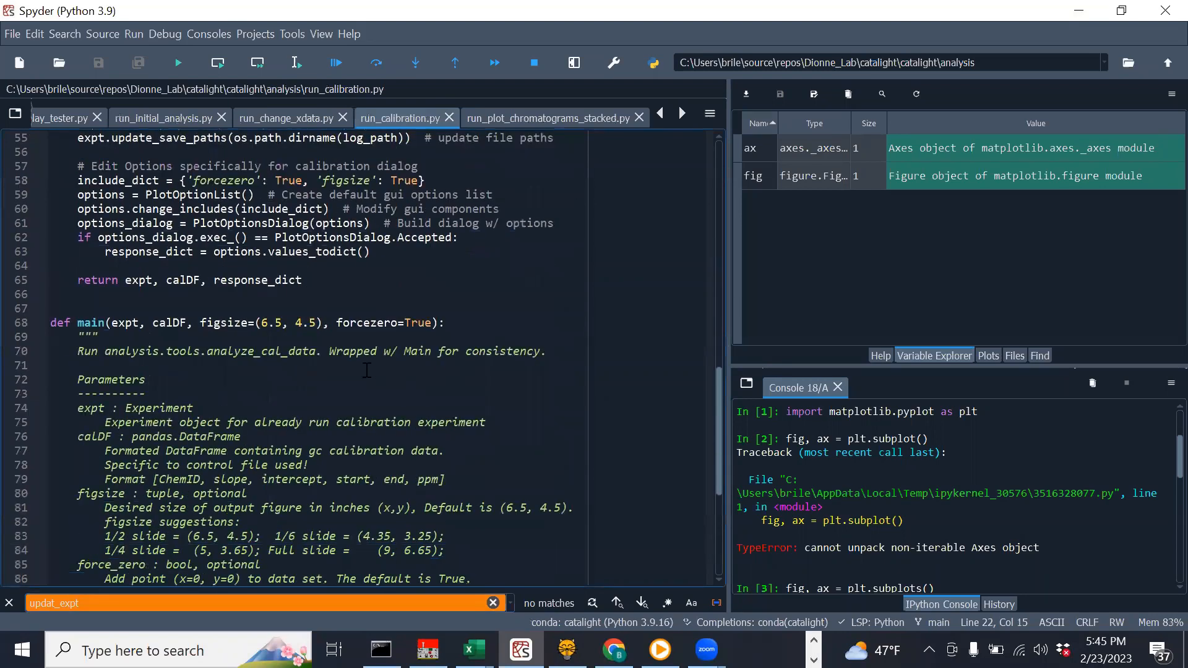
{"action": "left_click_drag", "start_coordinate": [126, 324], "coordinate": [463, 333]}
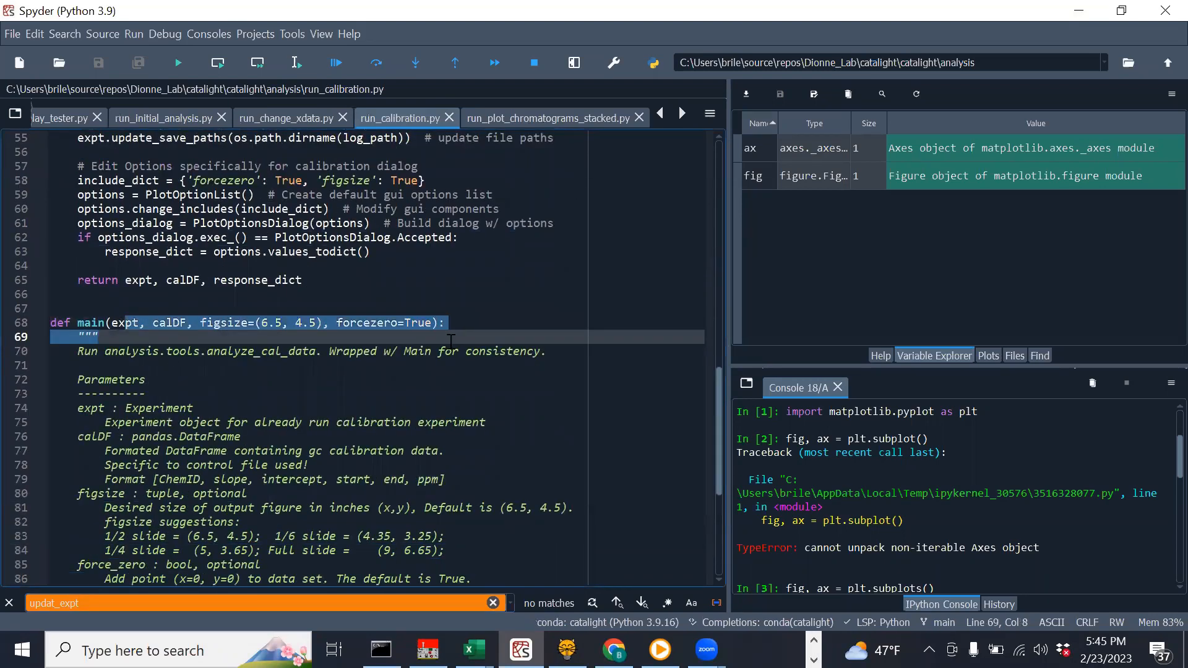
{"action": "left_click", "coordinate": [424, 366]}
{"action": "scroll", "coordinate": [384, 387], "scroll_direction": "down", "scroll_amount": 6}
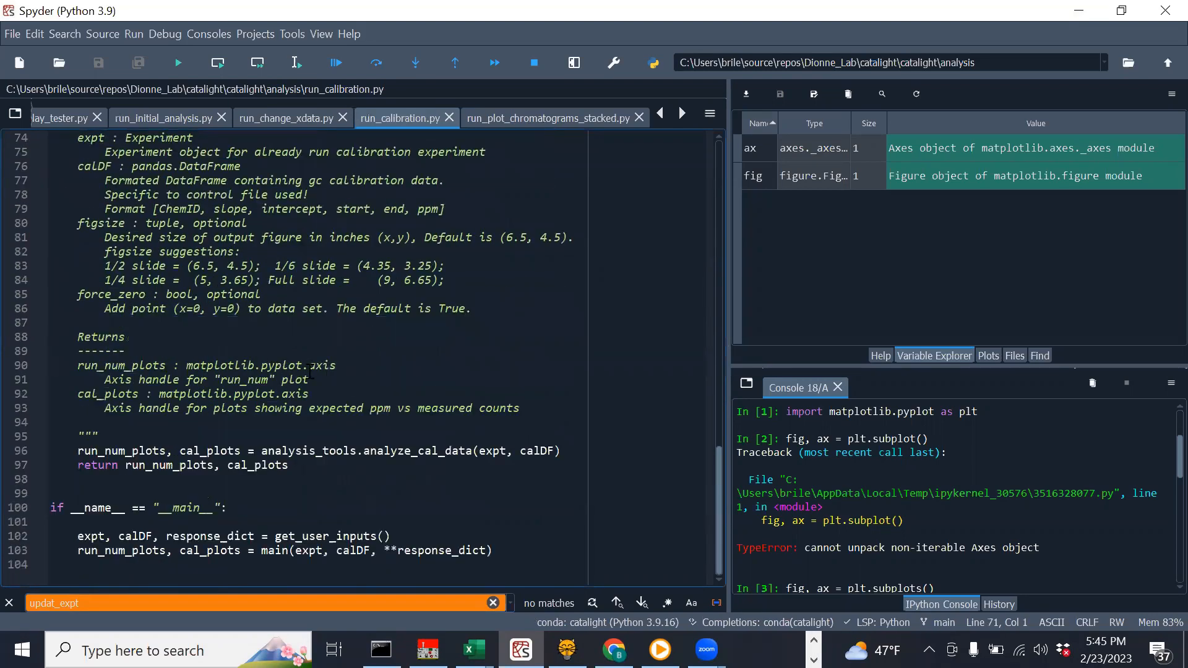
{"action": "left_click", "coordinate": [533, 562]}
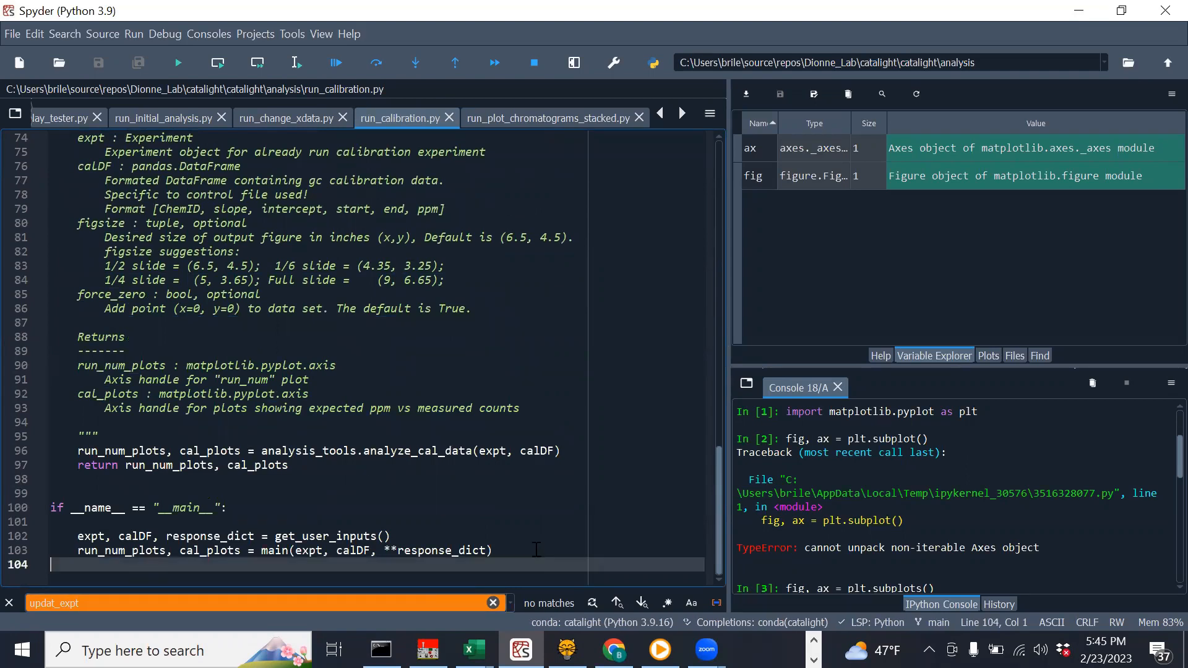
{"action": "left_click", "coordinate": [535, 550]}
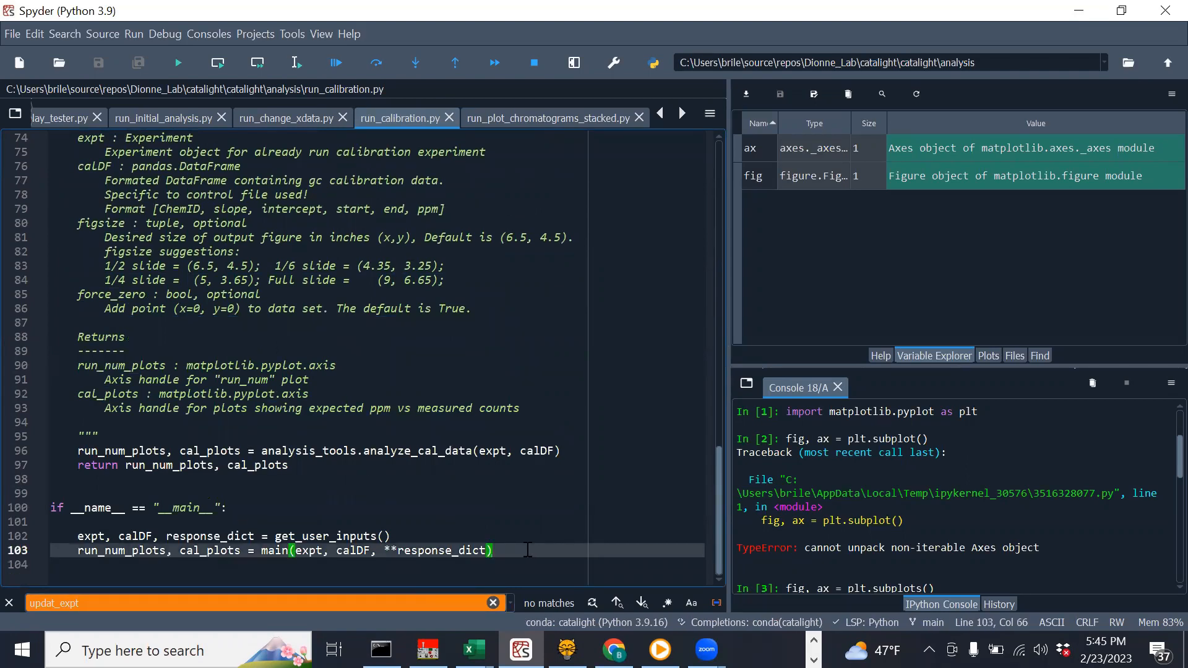
- Run run_calibration.py and choose 20230223_CalGas_HayN_noMS.csv from the GC Calibration folder as the calibration file
{"action": "left_click", "coordinate": [182, 68]}
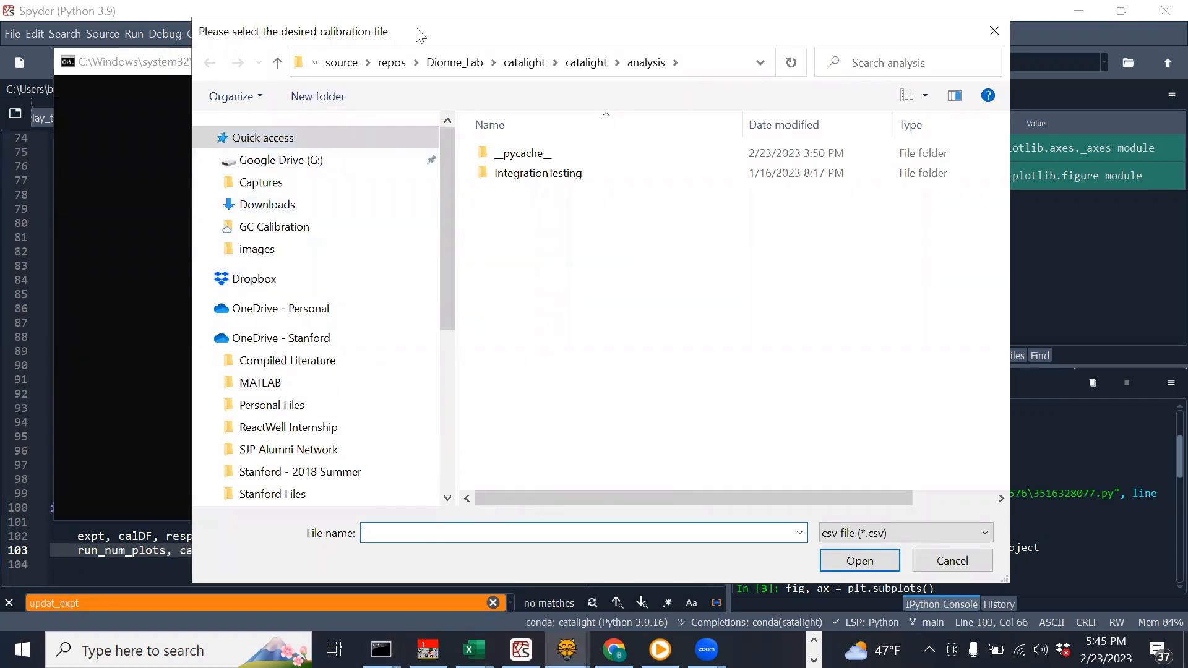
{"action": "left_click", "coordinate": [270, 227]}
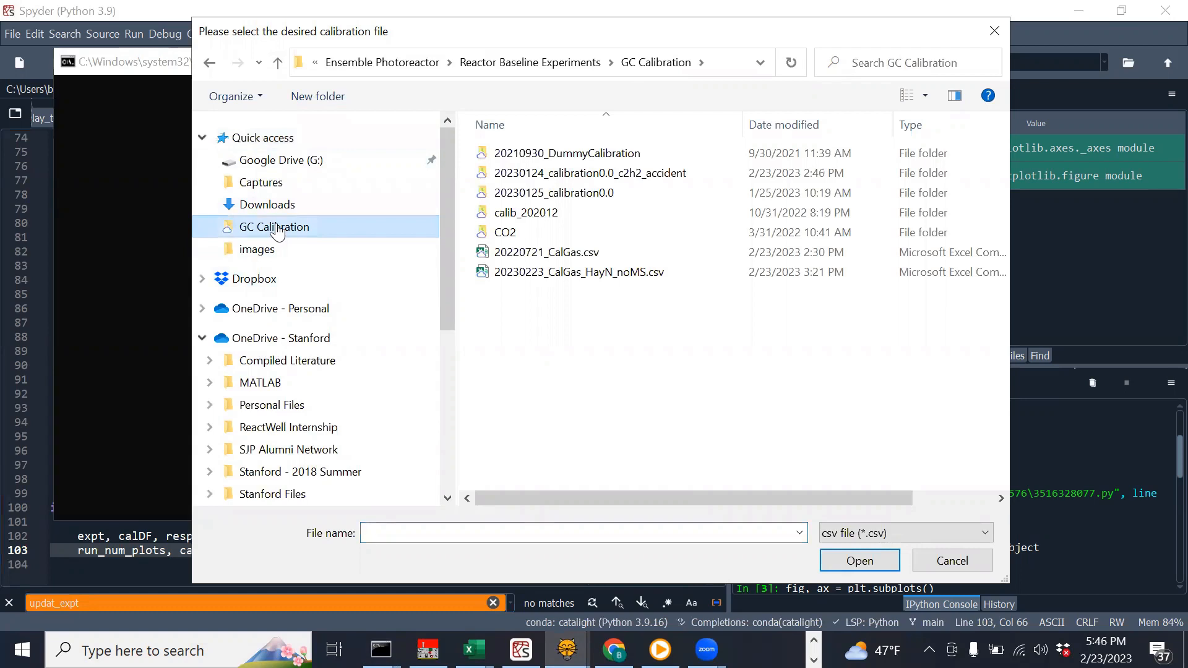
{"action": "left_click", "coordinate": [670, 273]}
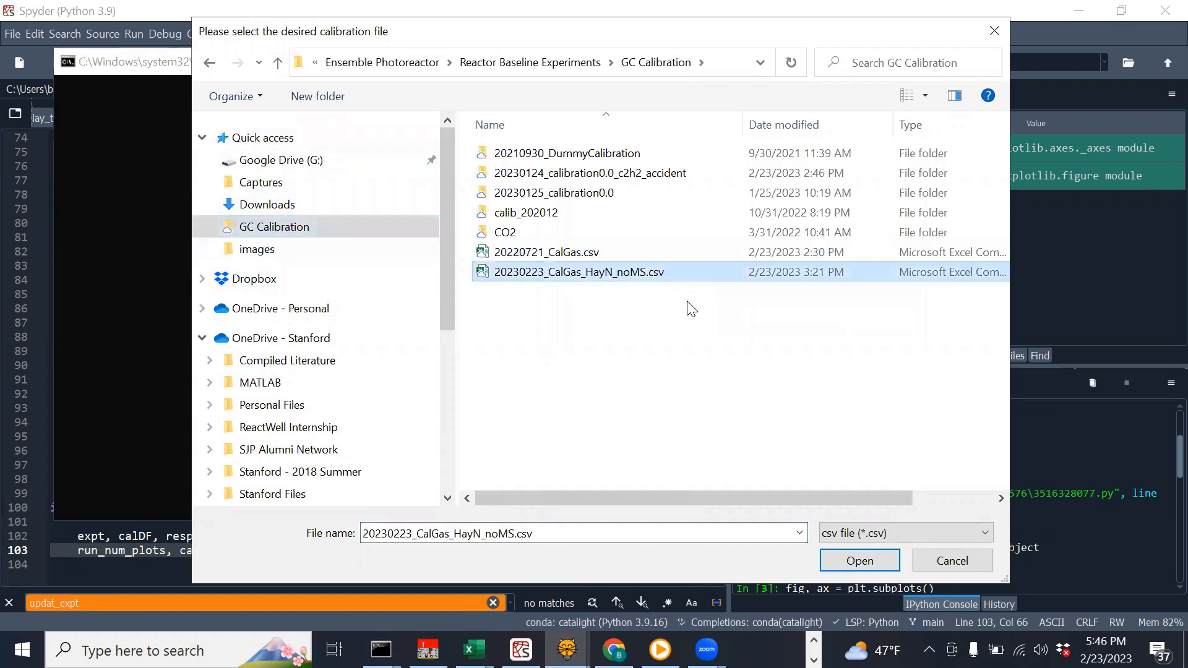
{"action": "left_click", "coordinate": [866, 559]}
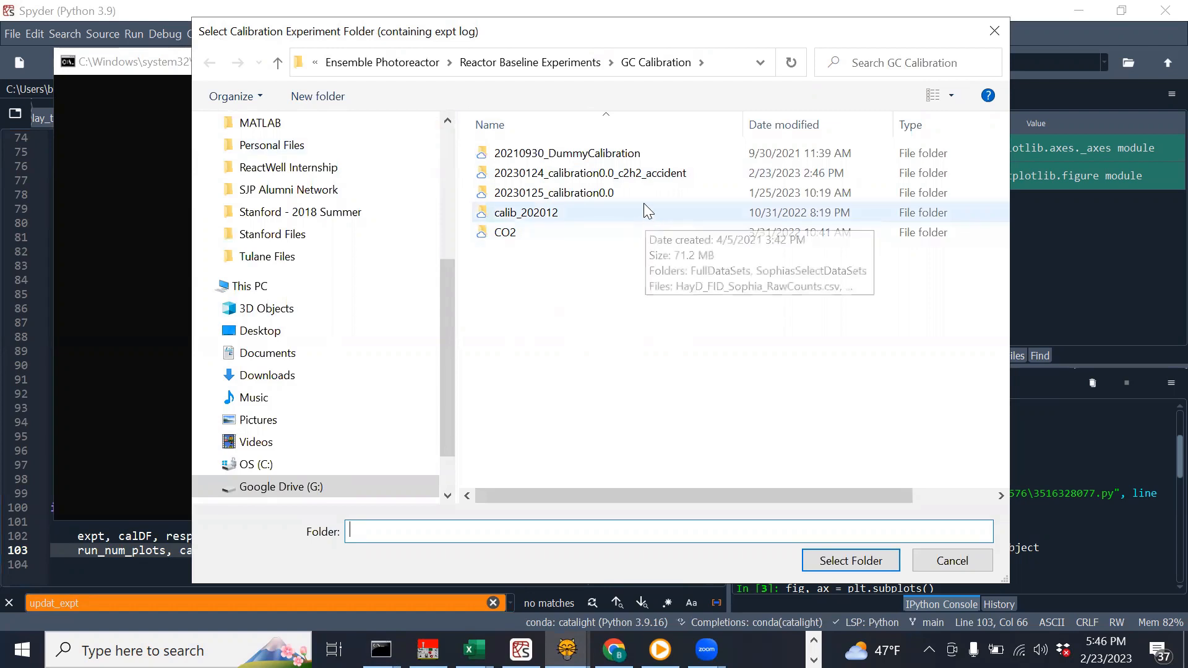
- Choose the 20230125comp_sweep_293.0K_0.0mW_20.0sccm folder inside 20230125_calibration0.0 as the calibration experiment folder
{"action": "mouse_move", "coordinate": [642, 191]}
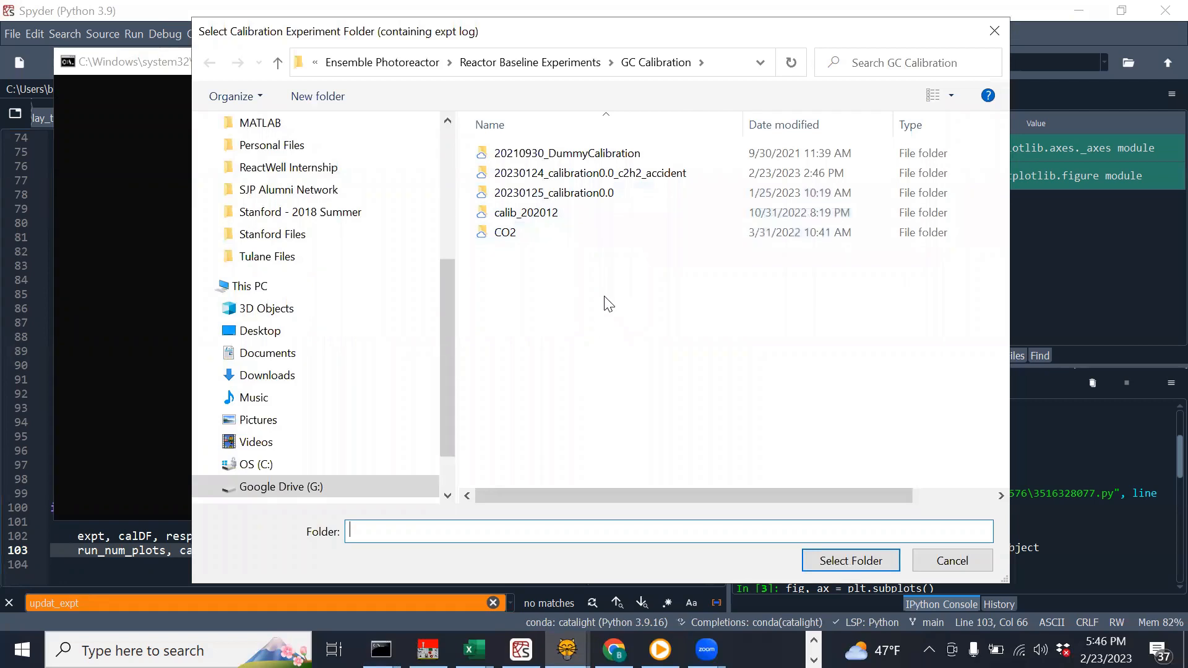
{"action": "left_click", "coordinate": [652, 194]}
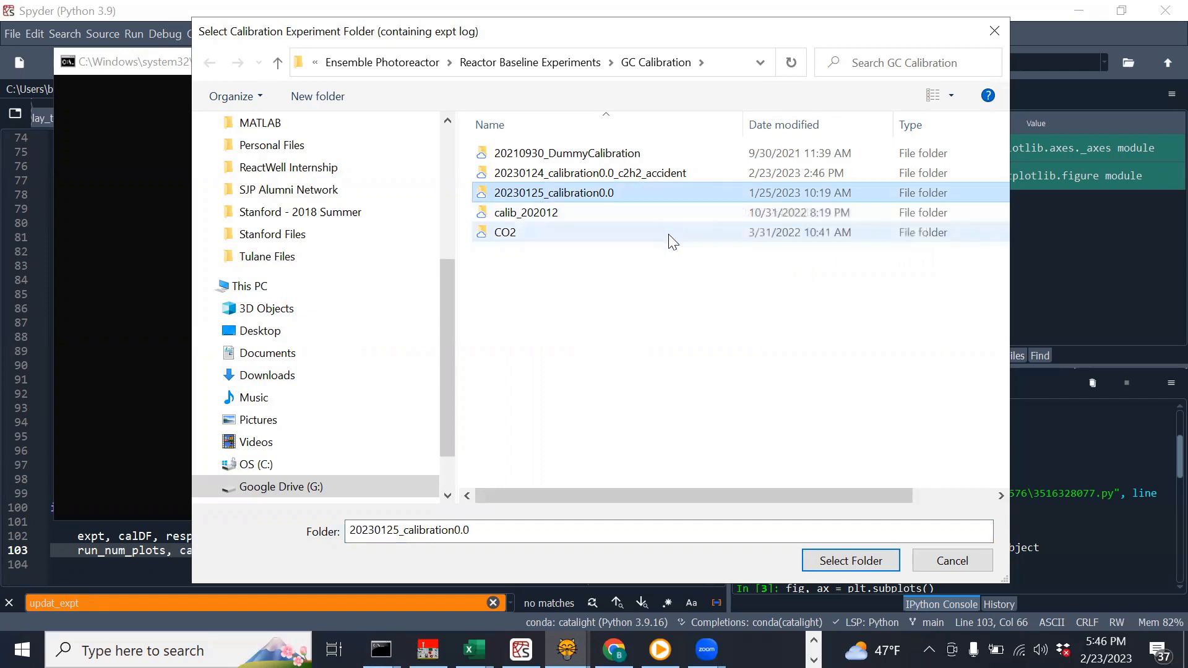
{"action": "double_click", "coordinate": [697, 194]}
{"action": "left_click", "coordinate": [615, 154]}
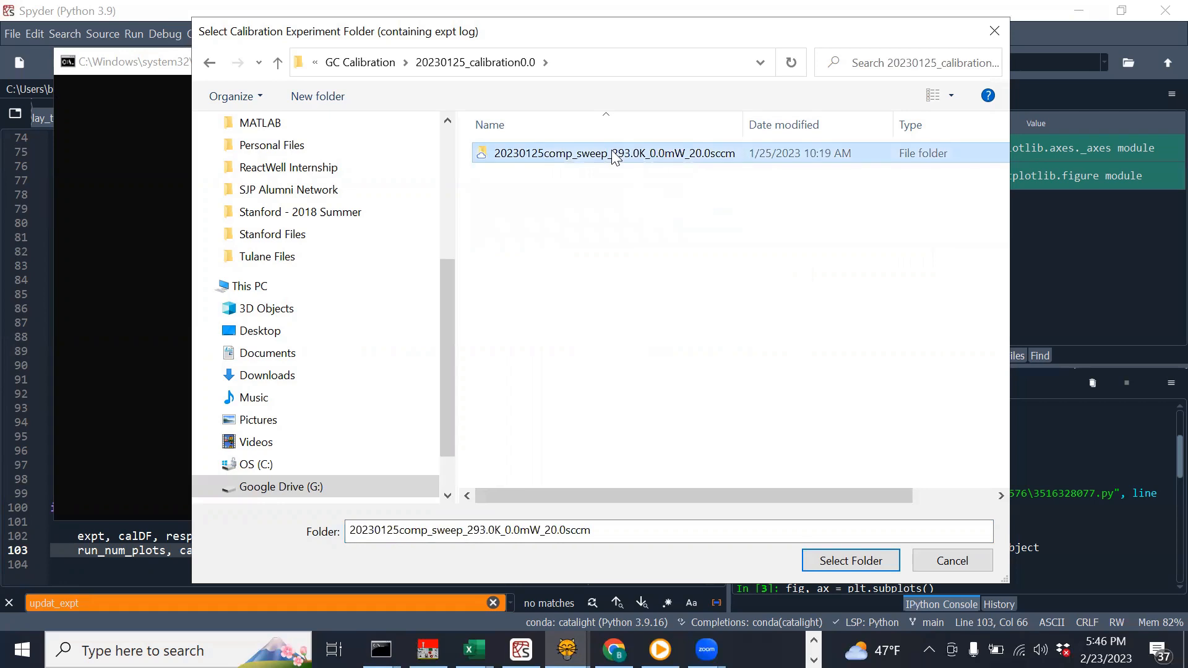
{"action": "mouse_move", "coordinate": [735, 154]}
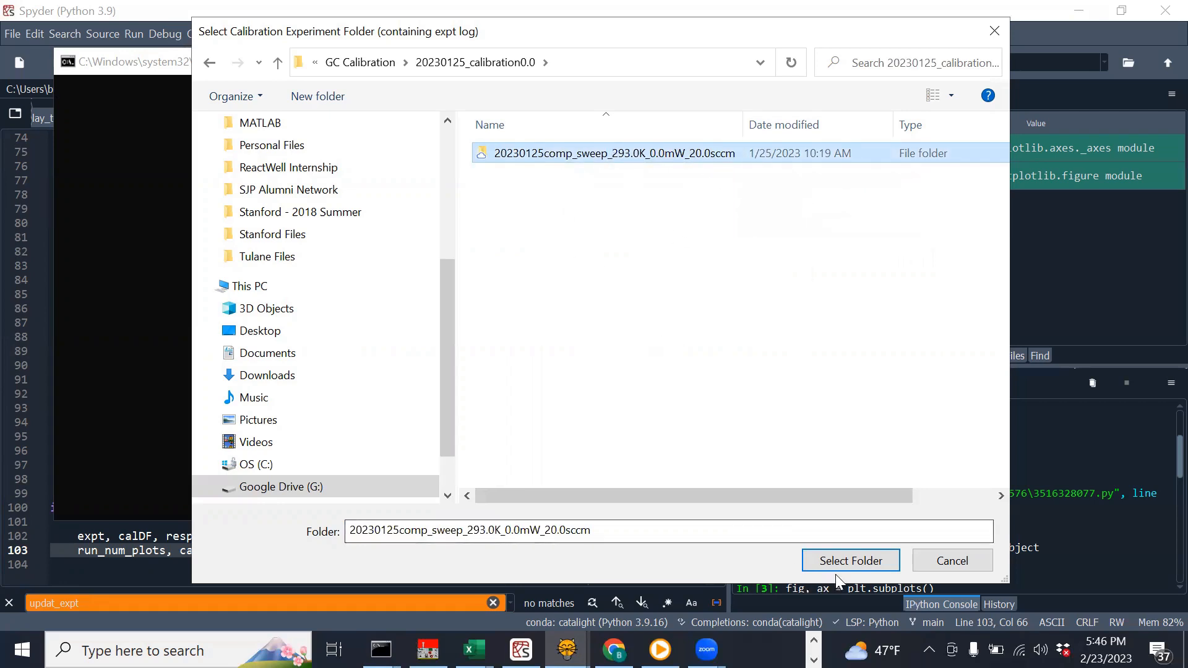
{"action": "left_click", "coordinate": [880, 566]}
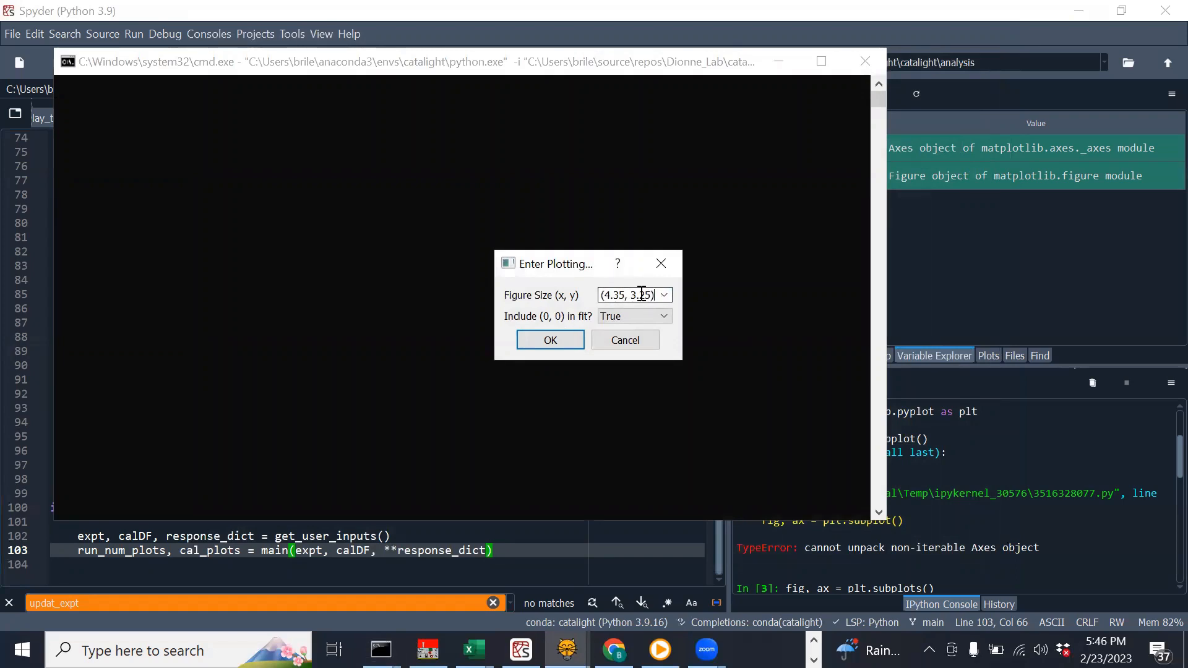
- Set the figure size to (9, 6.65), leave the (0, 0) point included in the fit, and accept the plotting options
{"action": "left_click", "coordinate": [664, 295]}
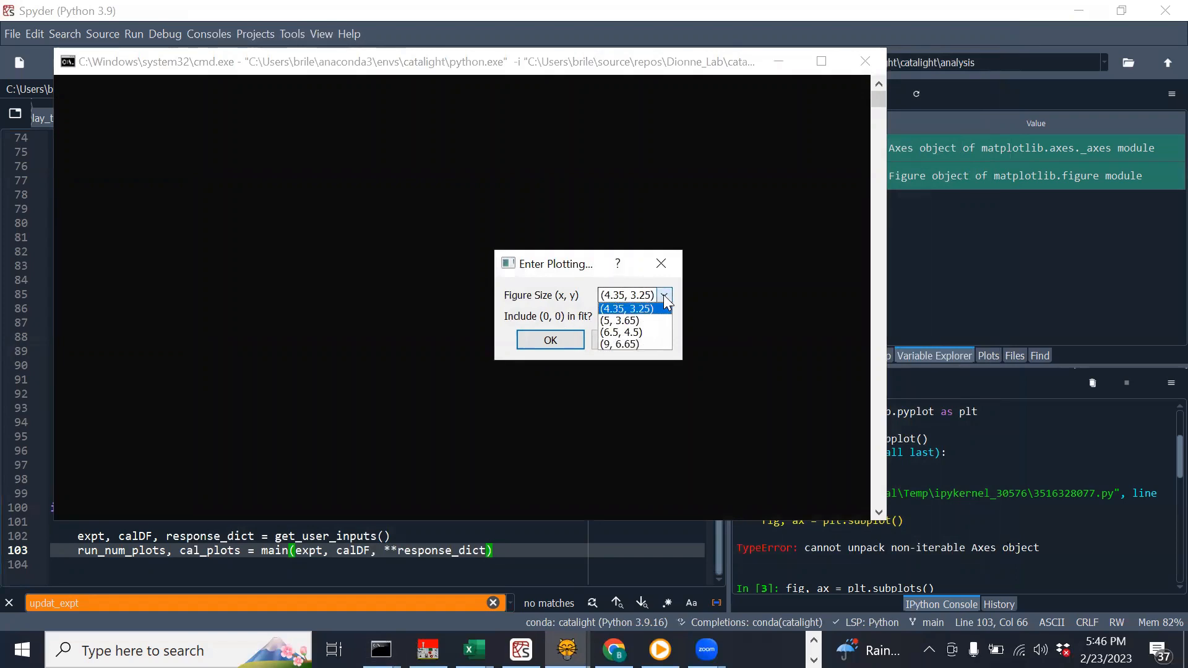
{"action": "left_click", "coordinate": [645, 341]}
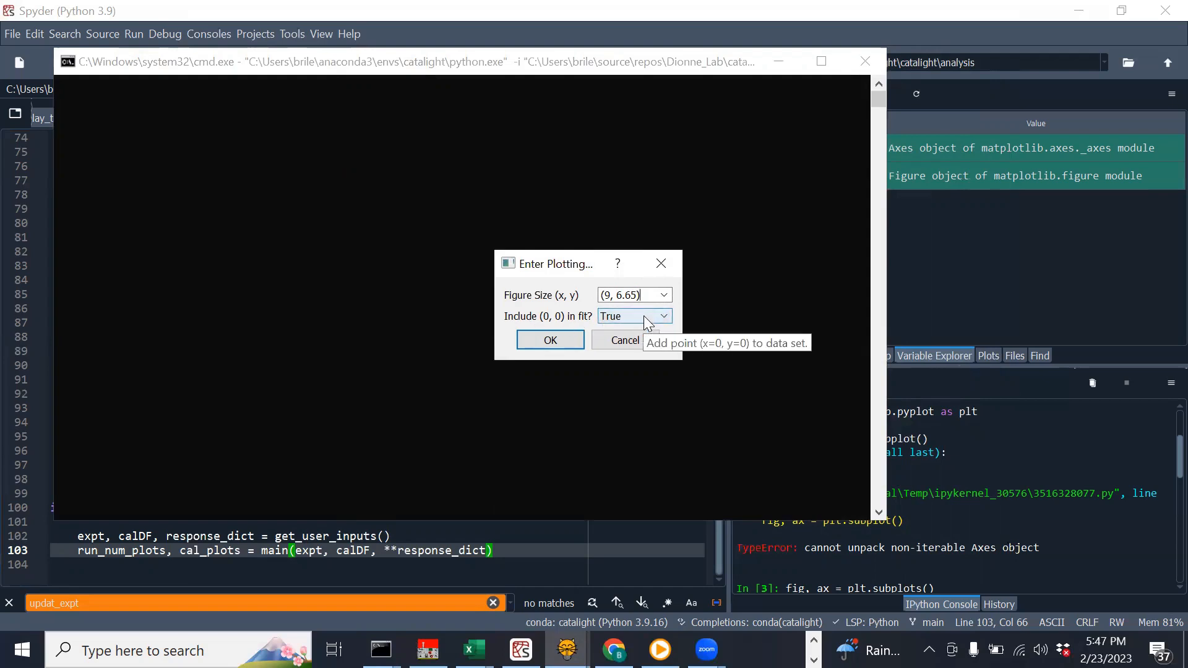
{"action": "left_click", "coordinate": [548, 342]}
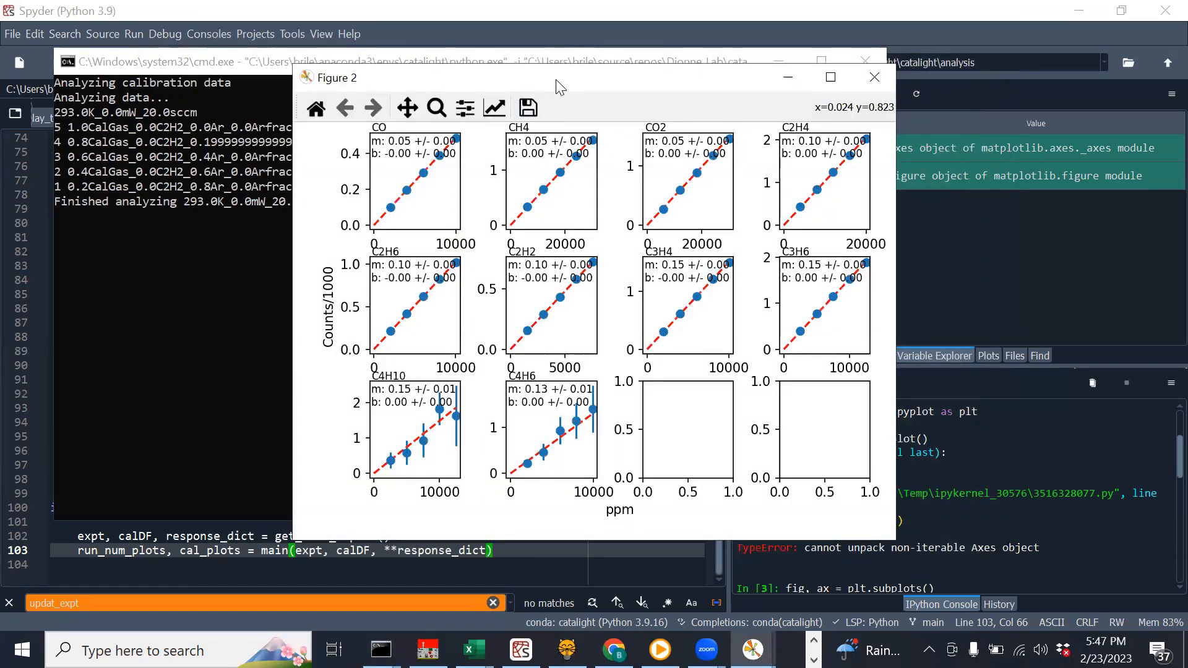
- Arrange the run-number and calibration-fit figures side by side and compare the C4H10 and C4H6 plots with the other gases
{"action": "left_click_drag", "start_coordinate": [561, 87], "coordinate": [845, 85]}
{"action": "left_click", "coordinate": [529, 78]}
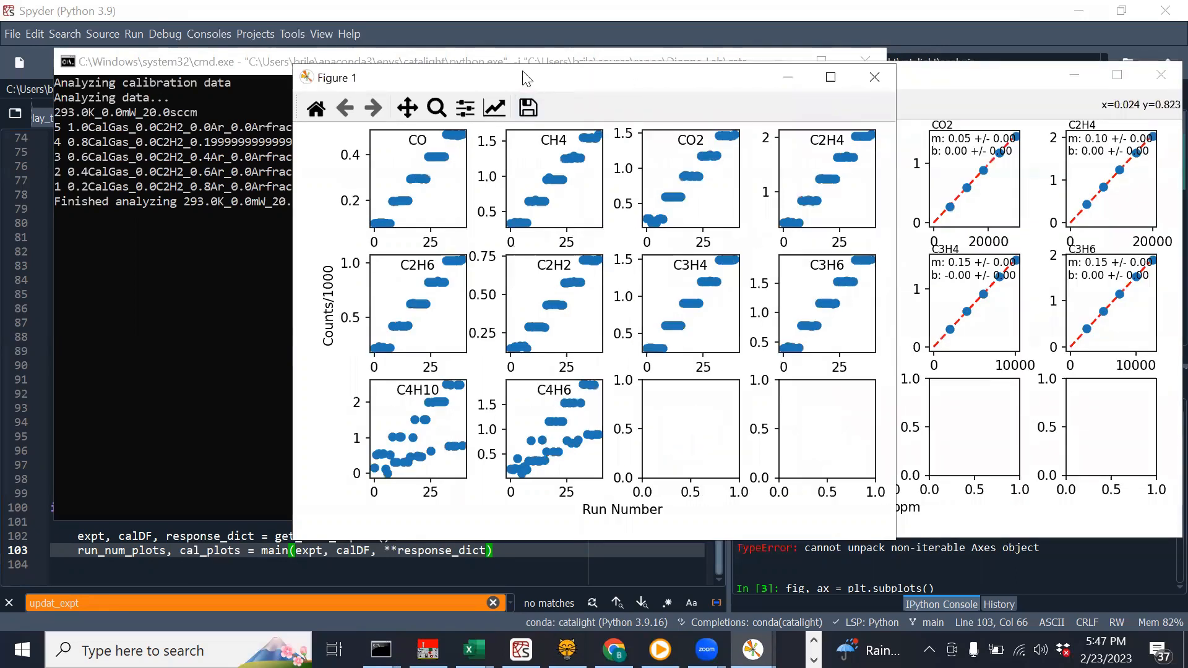
{"action": "left_click_drag", "start_coordinate": [526, 78], "coordinate": [238, 76]}
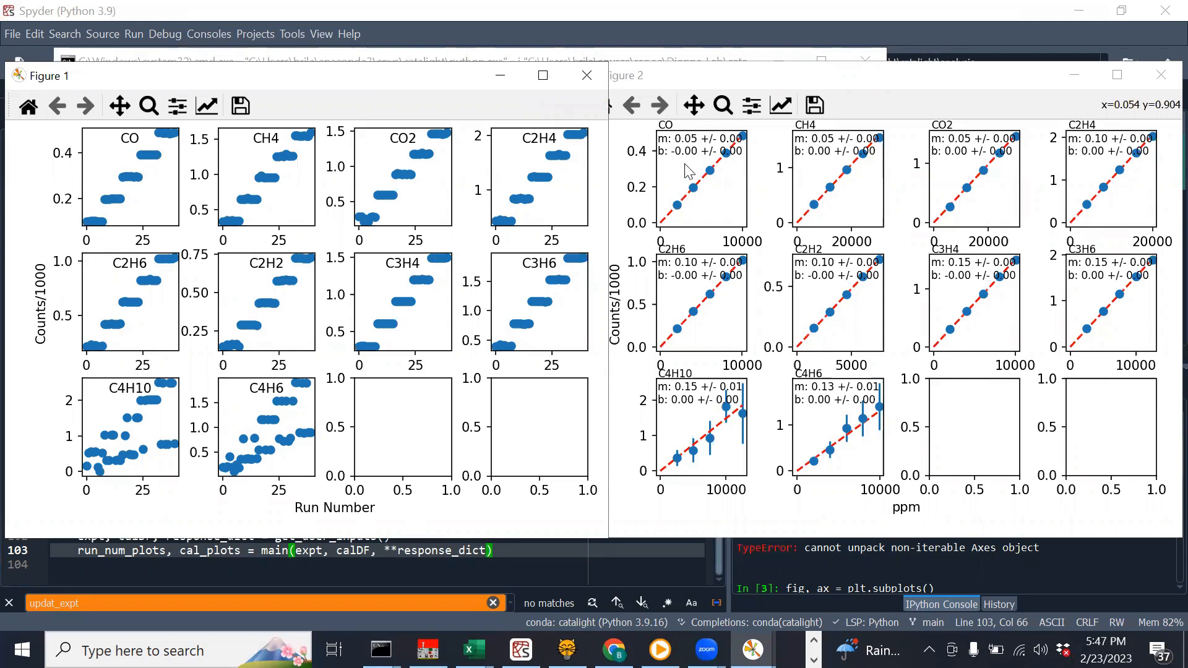
{"action": "left_click", "coordinate": [727, 75]}
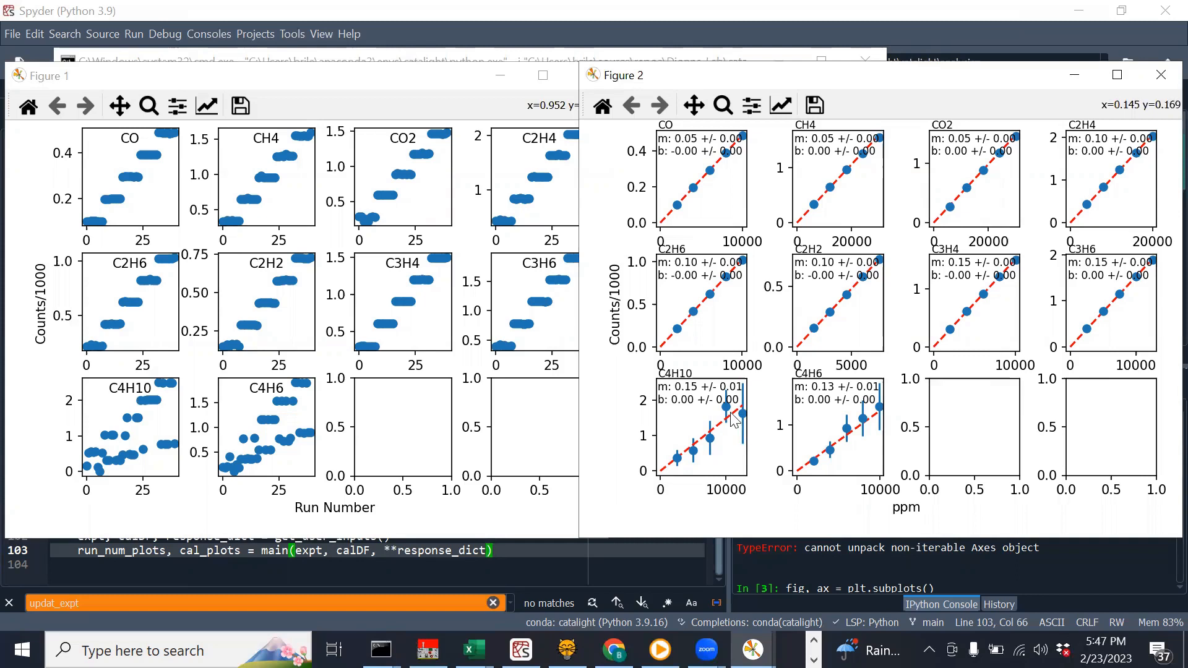
{"action": "left_click", "coordinate": [292, 453]}
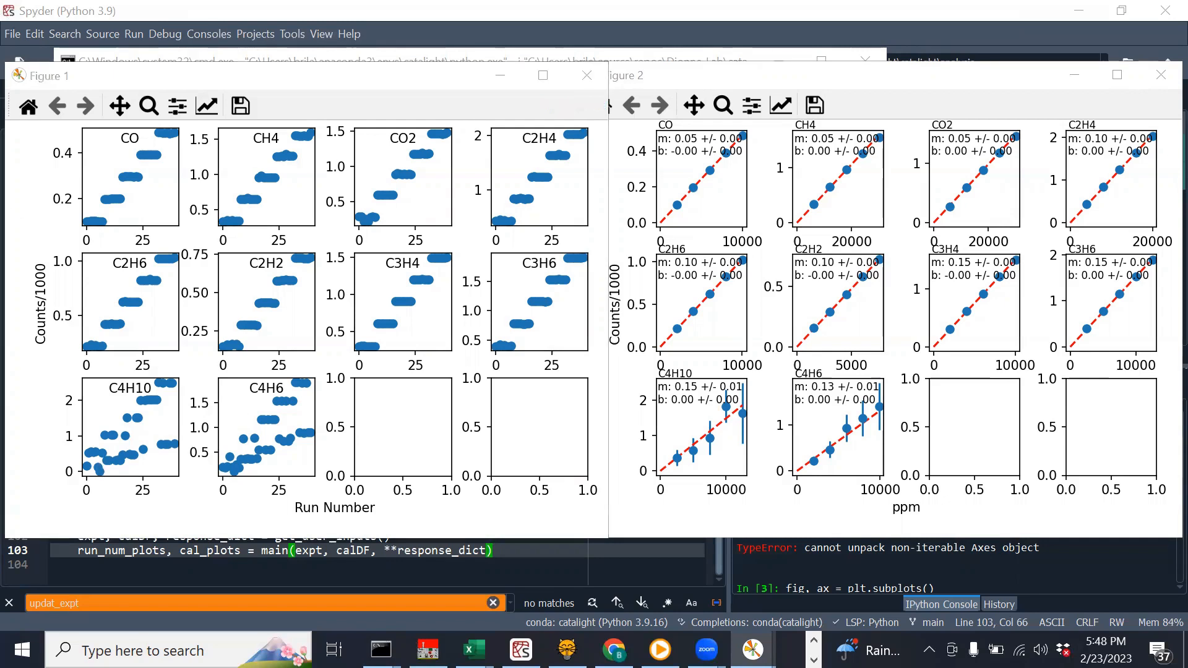
- Switch to File Explorer and open the Results folder of 20230125comp_sweep_293.0K_0.0mW_20.0sccm
{"action": "key", "text": "alt+Tab"}
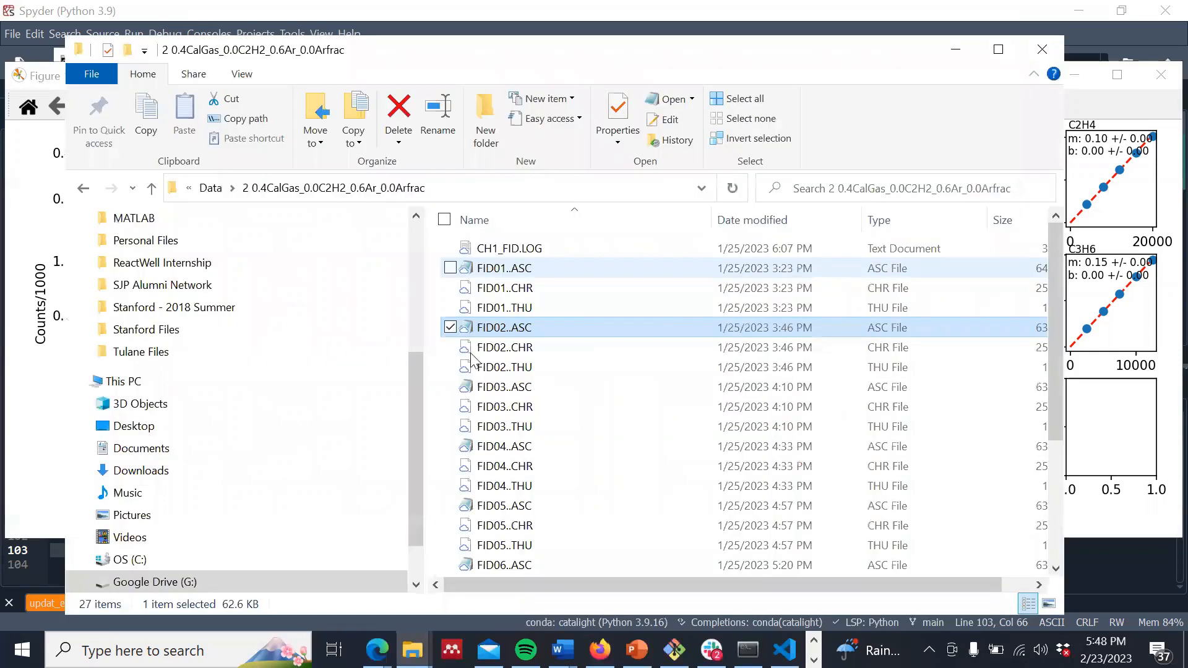
{"action": "left_click", "coordinate": [211, 188]}
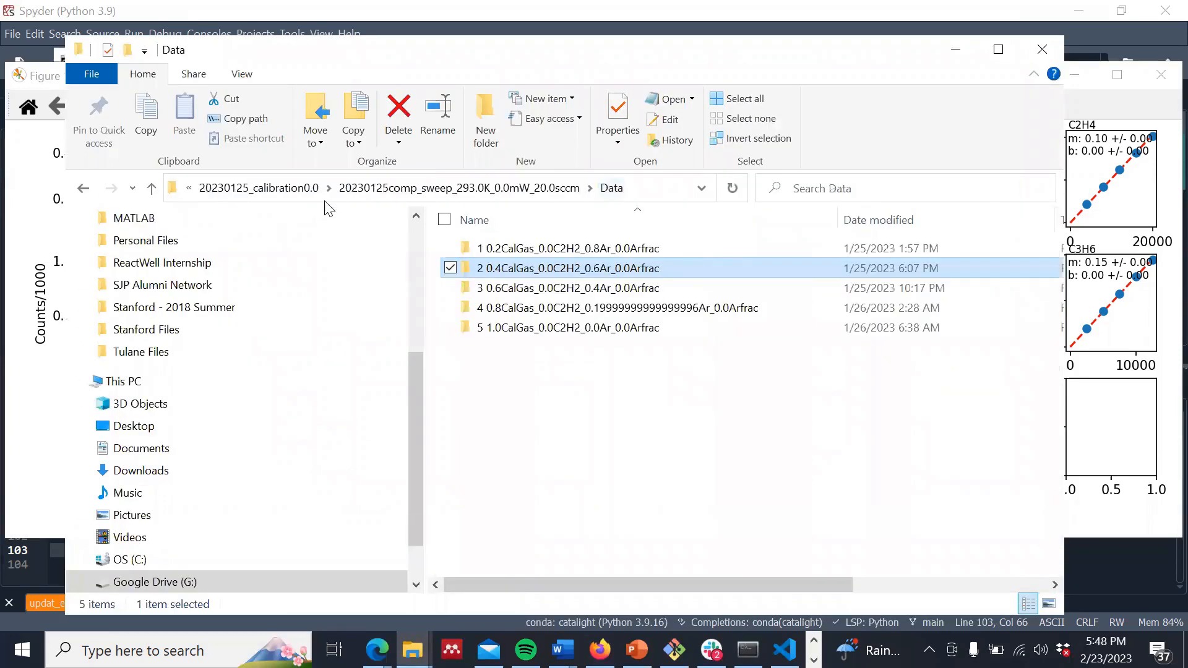
{"action": "left_click", "coordinate": [519, 193]}
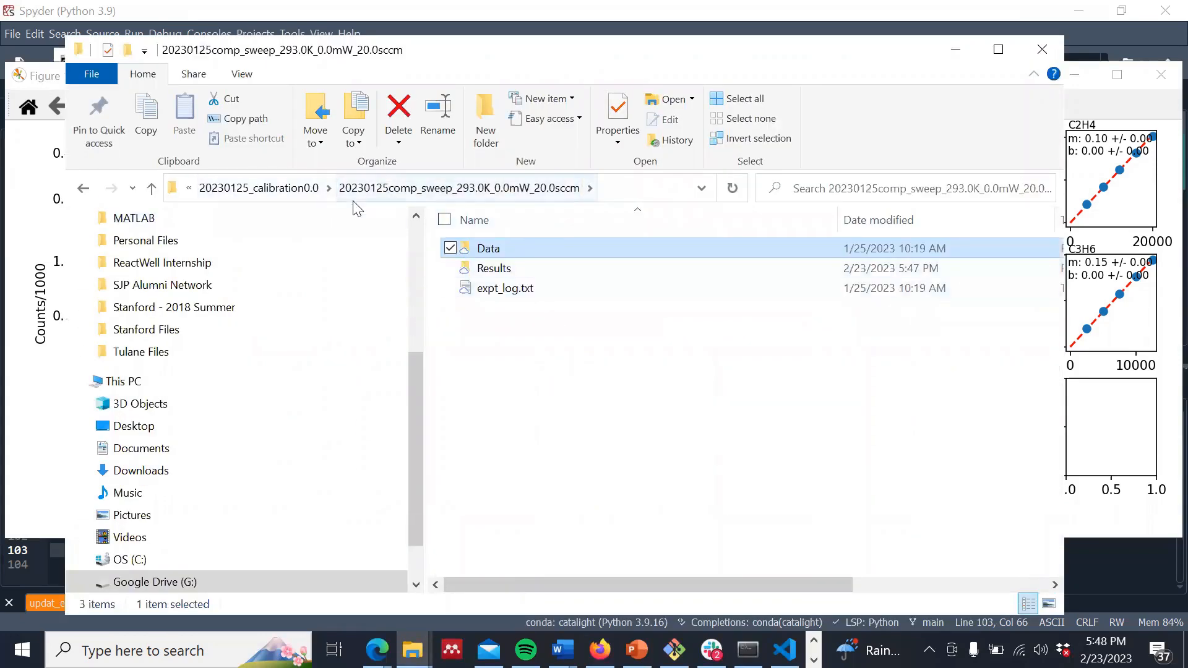
{"action": "double_click", "coordinate": [555, 269]}
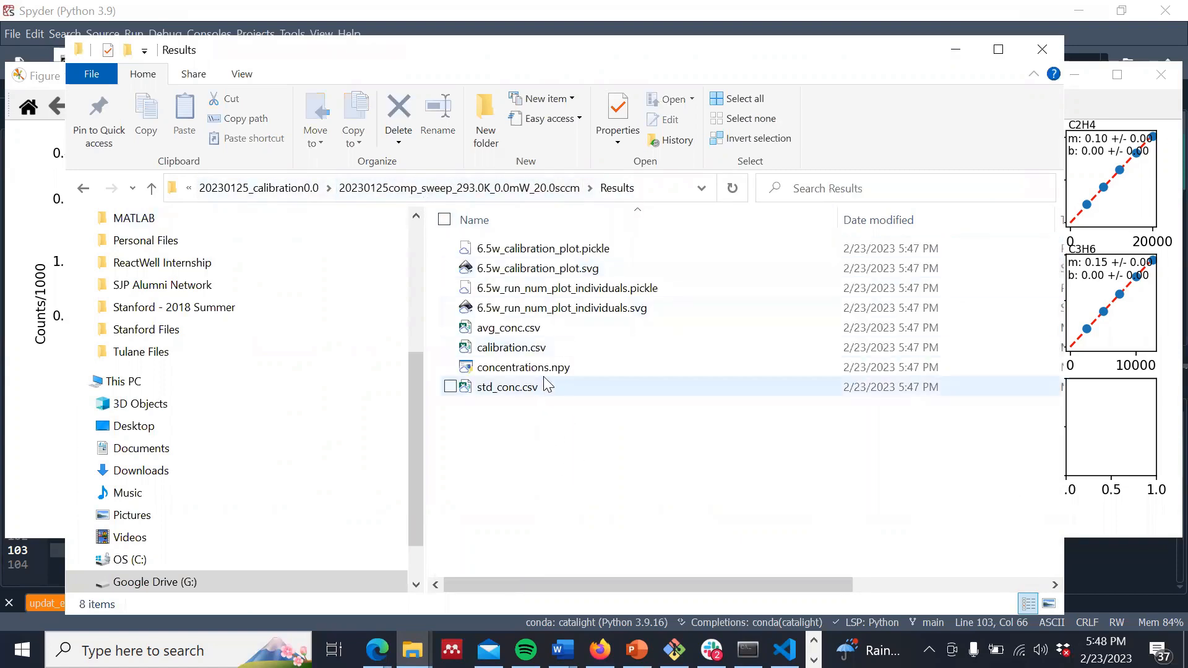
- Review the output files in the Results folder, including the calibration and concentration CSVs and the SVG plots
{"action": "left_click", "coordinate": [523, 347]}
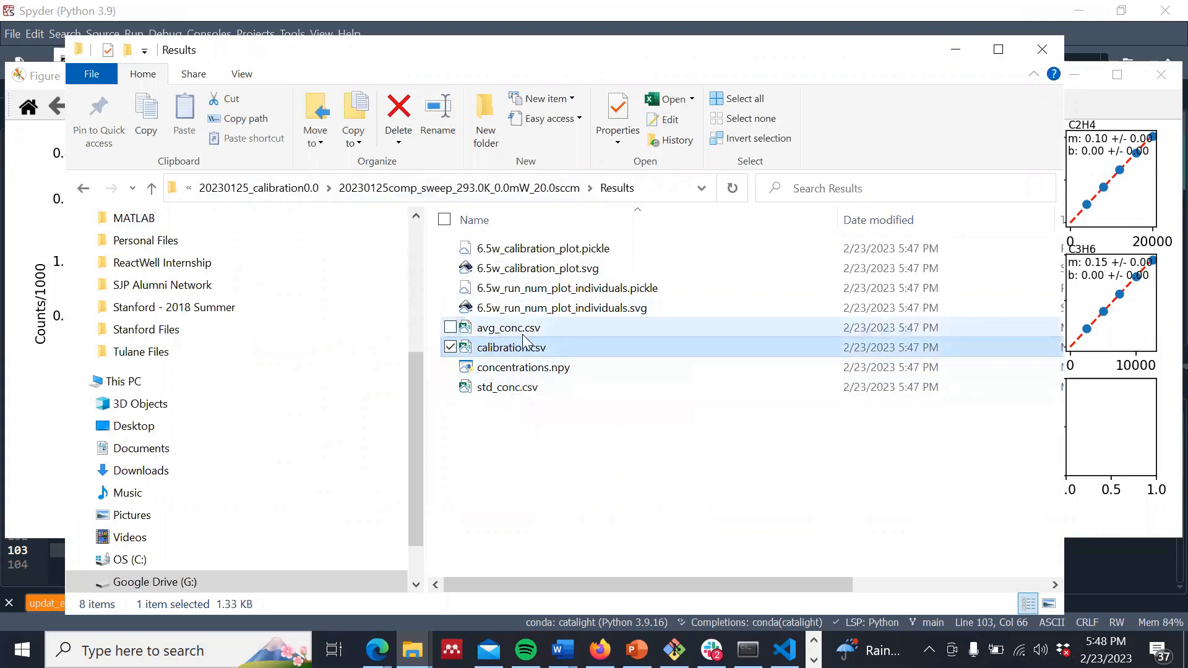
{"action": "left_click", "coordinate": [523, 334]}
{"action": "left_click", "coordinate": [528, 388]}
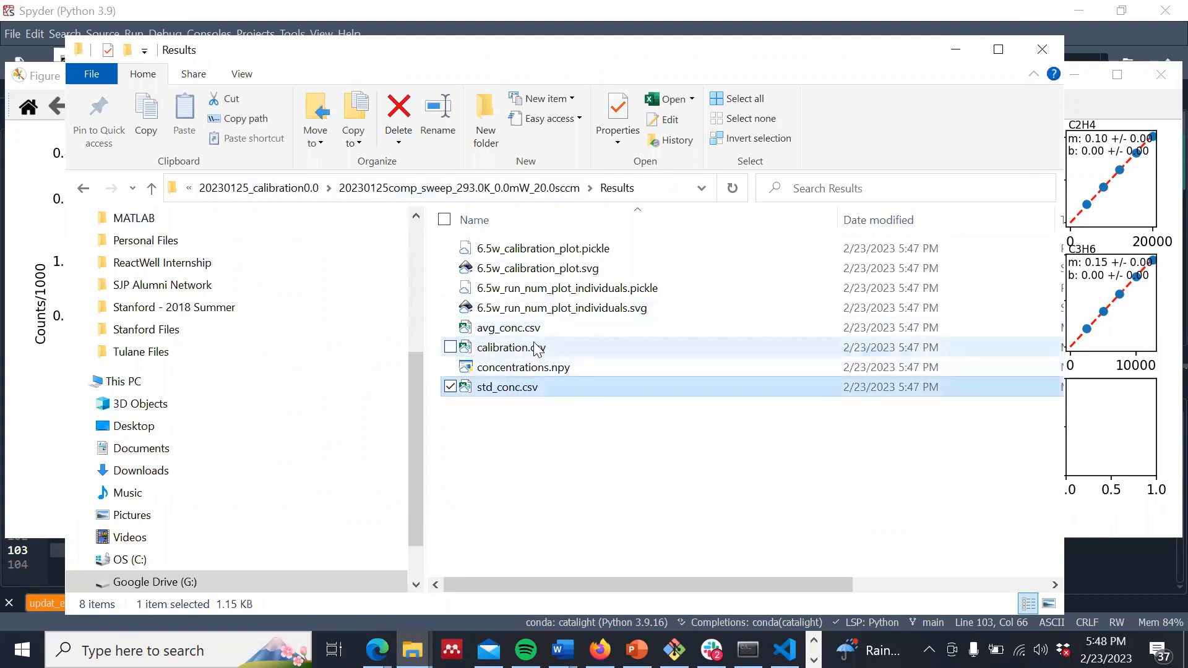
{"action": "left_click", "coordinate": [567, 308]}
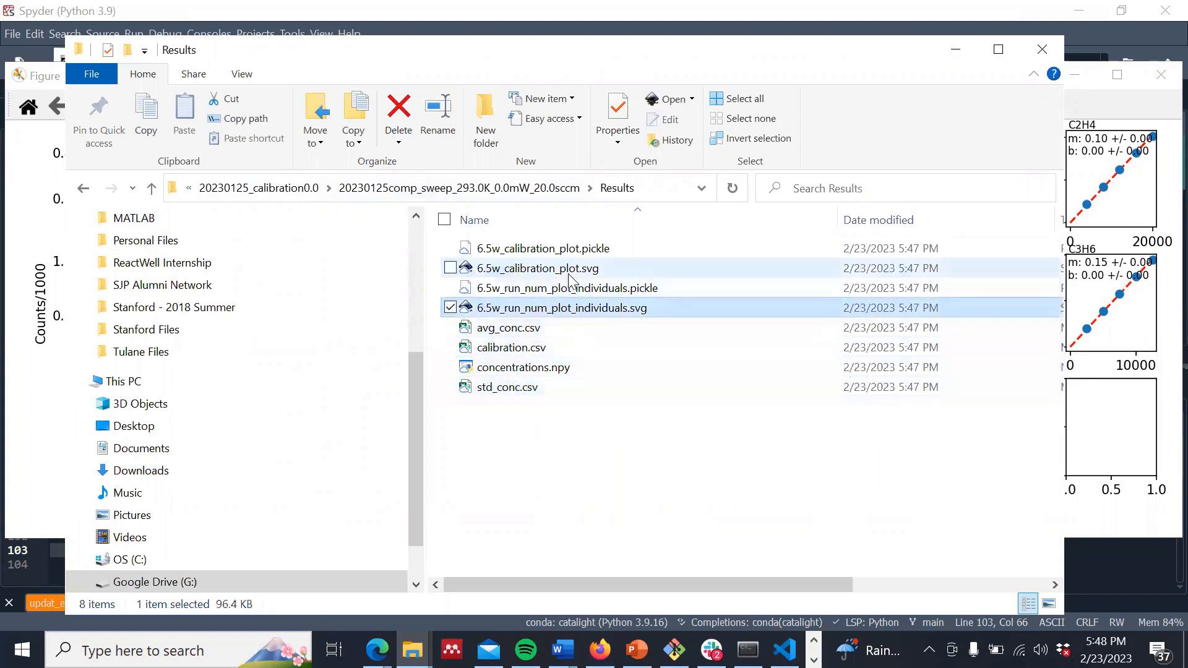
{"action": "left_click", "coordinate": [569, 276]}
{"action": "left_click", "coordinate": [555, 315]}
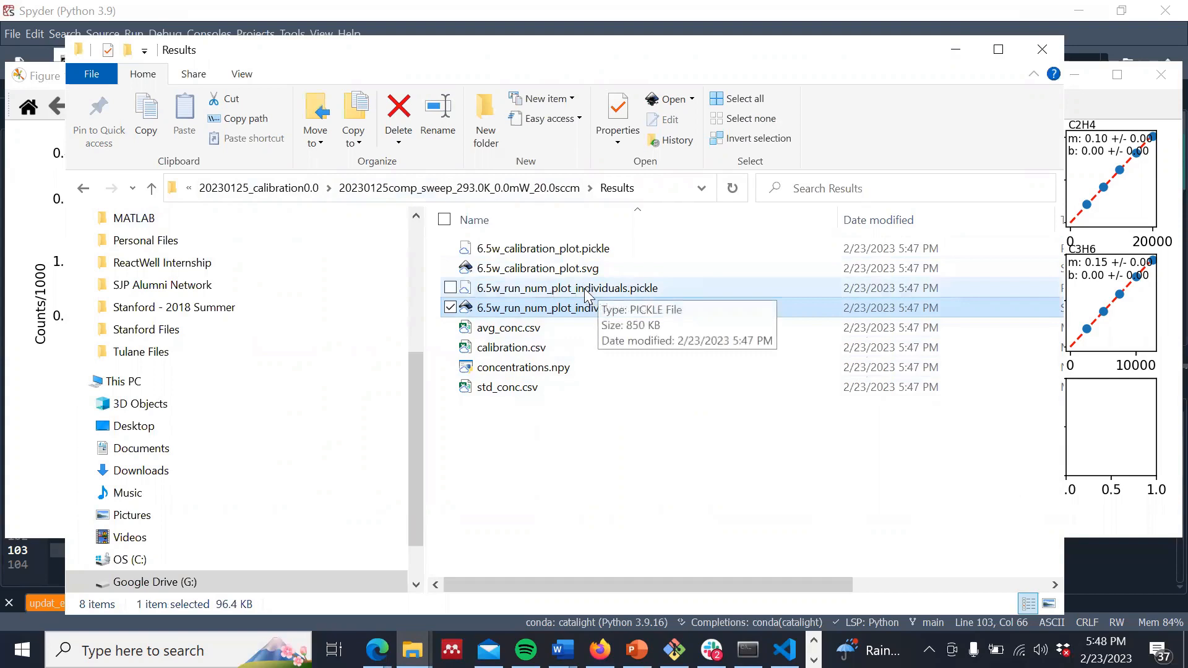
- Open calibration.csv in Excel and examine the slope and intercept columns with their errors, plus the start, end, ppm and mole% columns
{"action": "double_click", "coordinate": [569, 350]}
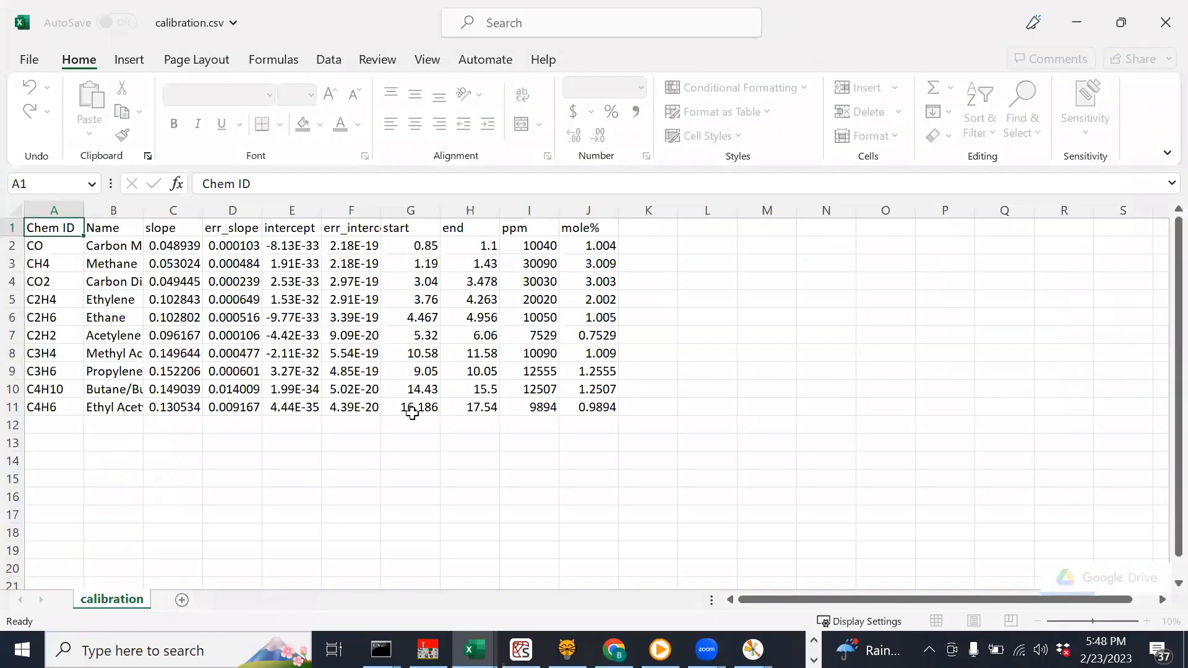
{"action": "left_click", "coordinate": [337, 468]}
{"action": "left_click_drag", "start_coordinate": [170, 277], "coordinate": [361, 427]}
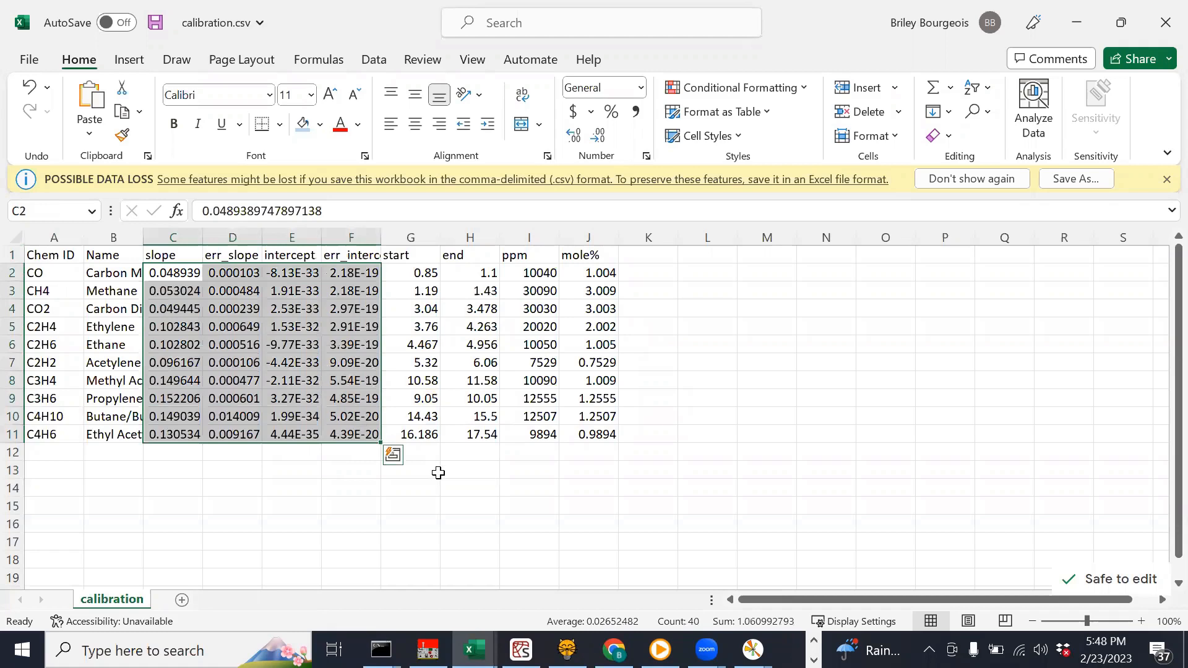
{"action": "left_click", "coordinate": [574, 507]}
{"action": "left_click_drag", "start_coordinate": [424, 268], "coordinate": [650, 455]}
{"action": "left_click", "coordinate": [291, 526]}
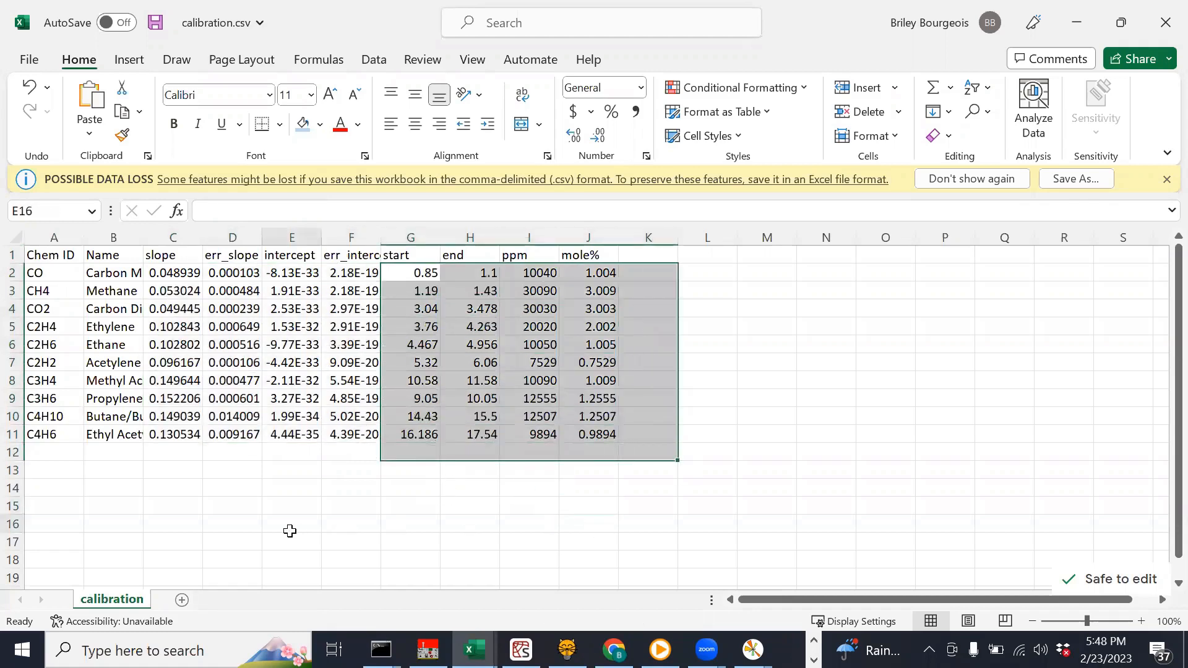